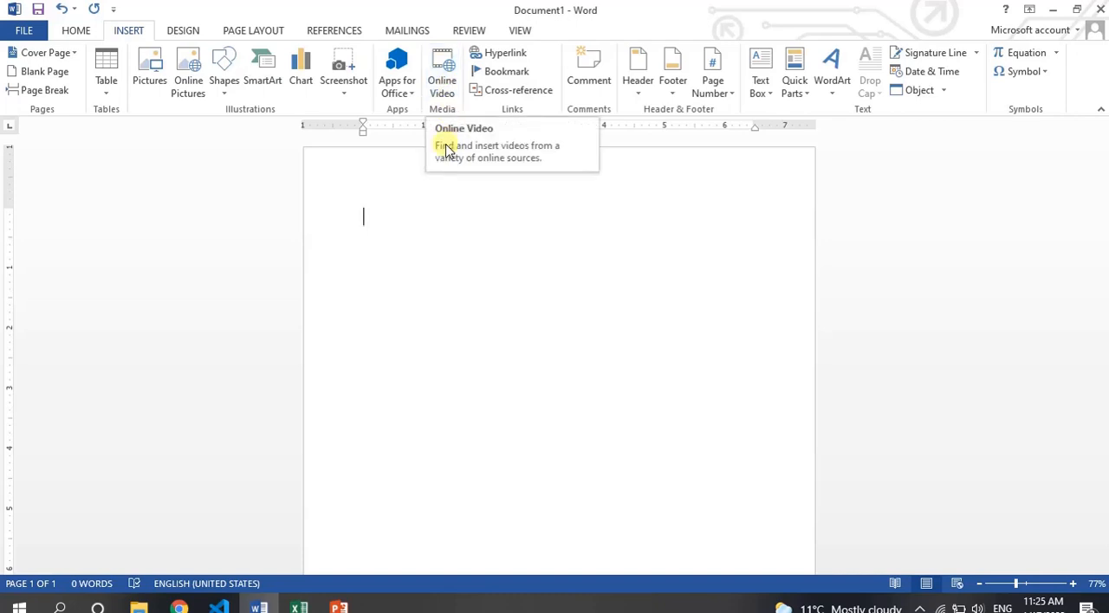
Search YouTube for "tajj creative" through the online video insertion.
click(444, 86)
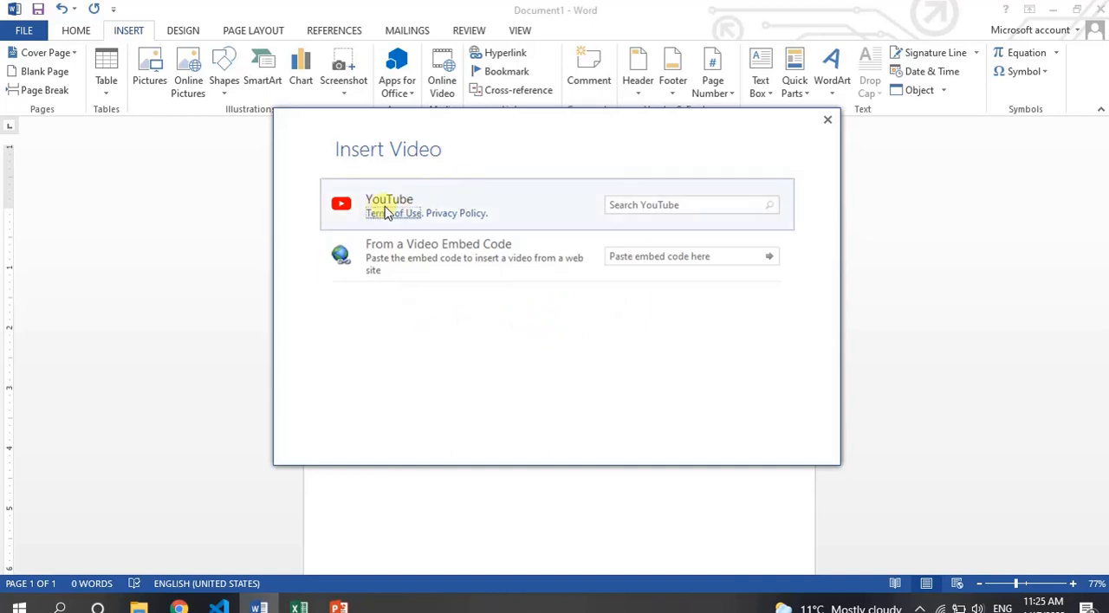
click(690, 208)
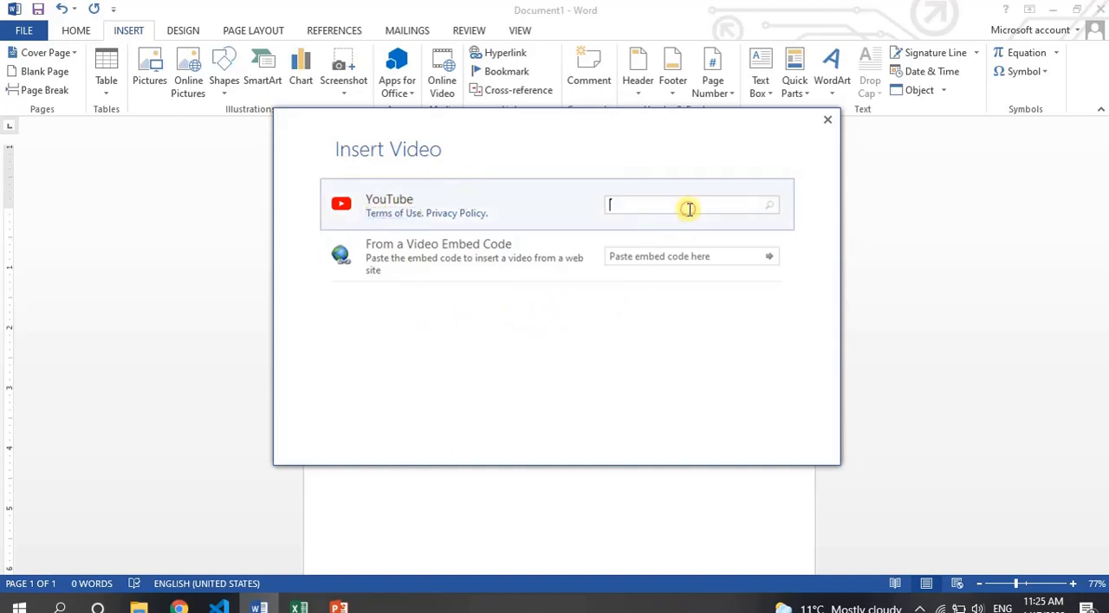
text(tajj cre)
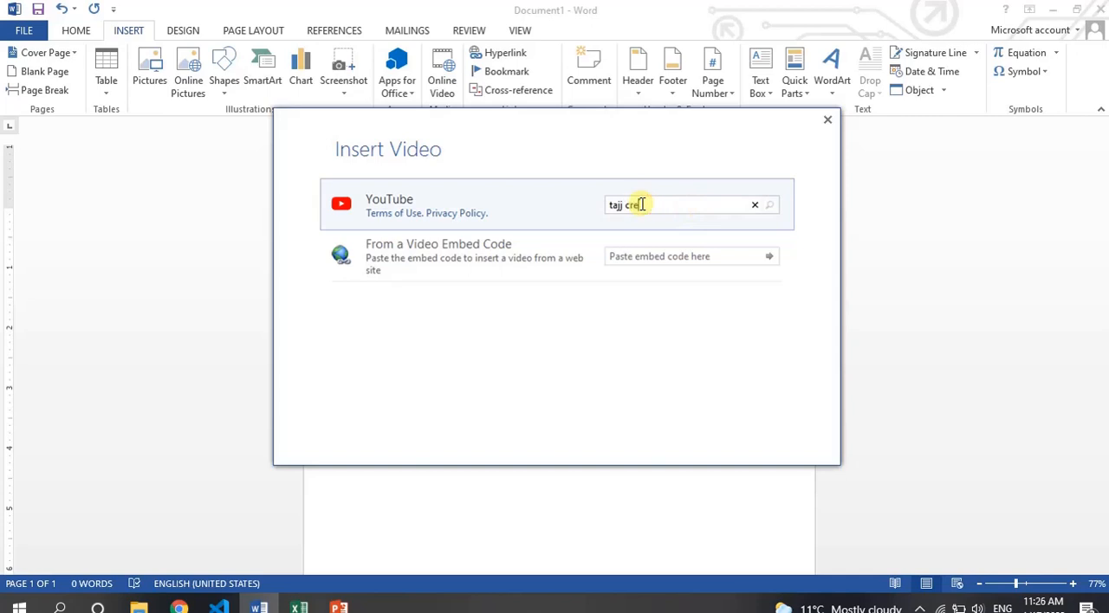
text(ative)
key(Return)
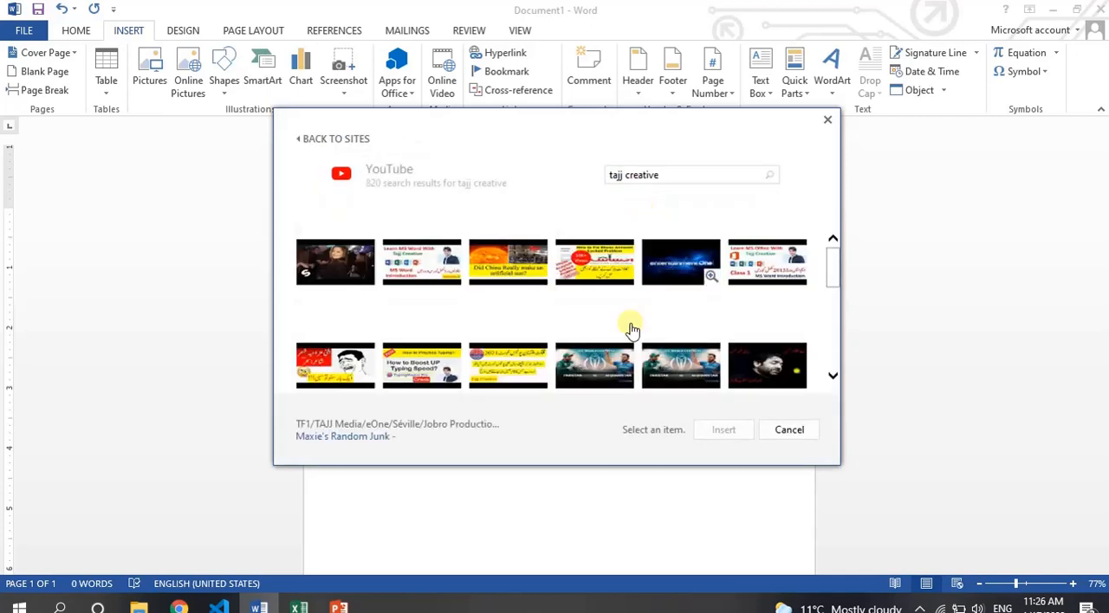
Insert the YouTube result "Microsoft Word Tutorial | Complete MS-Word Tutorial 2022 for Beginners" into the blank document.
mouse_move(829, 270)
mouse_down()
mouse_move(830, 322)
mouse_move(831, 251)
mouse_up()
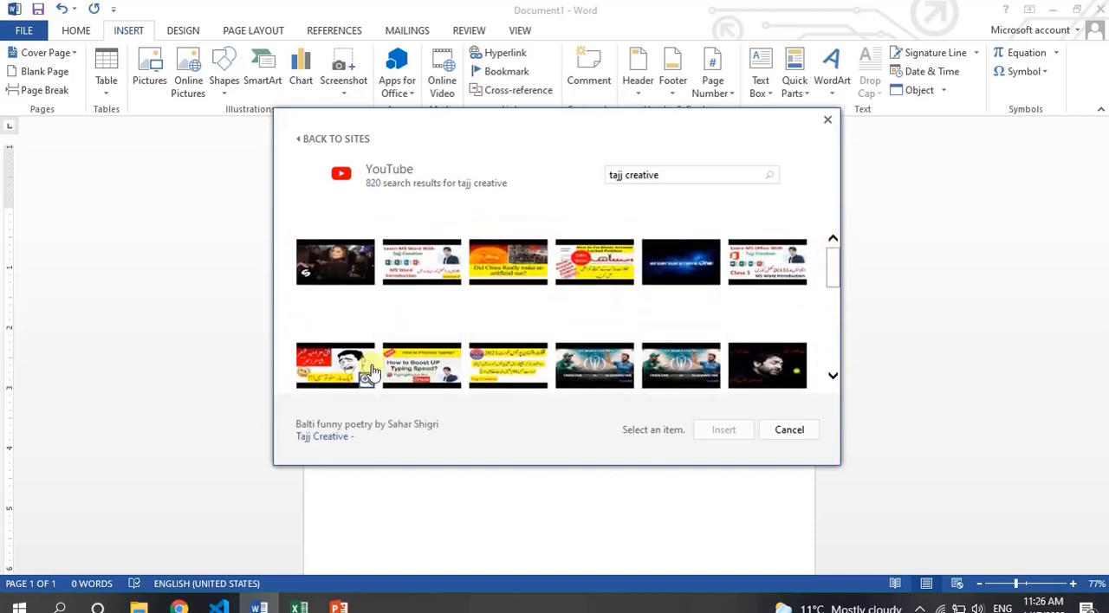
click(411, 270)
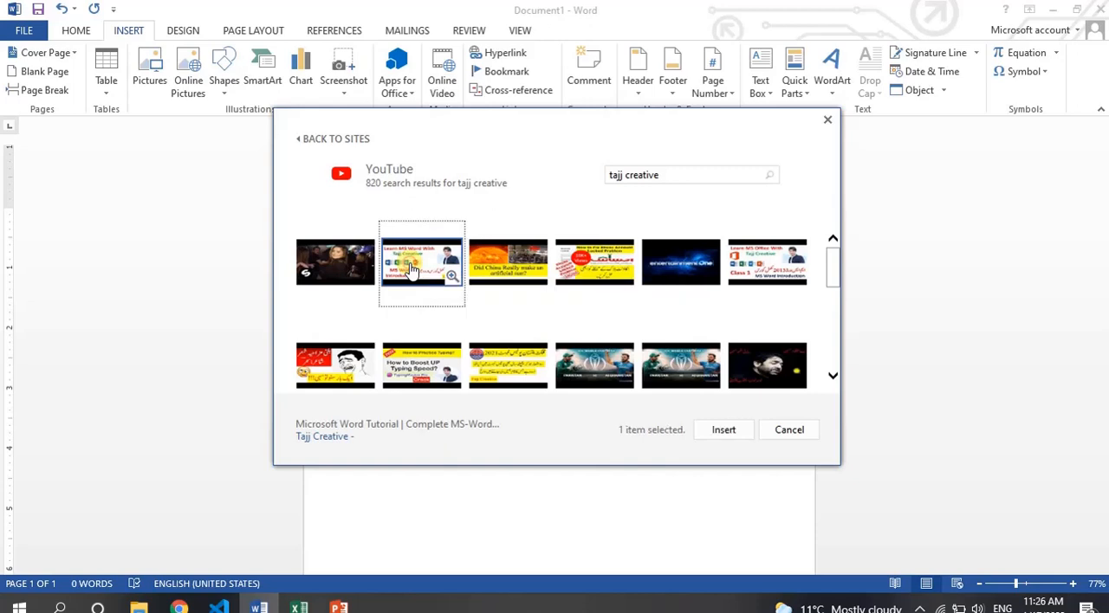
click(724, 430)
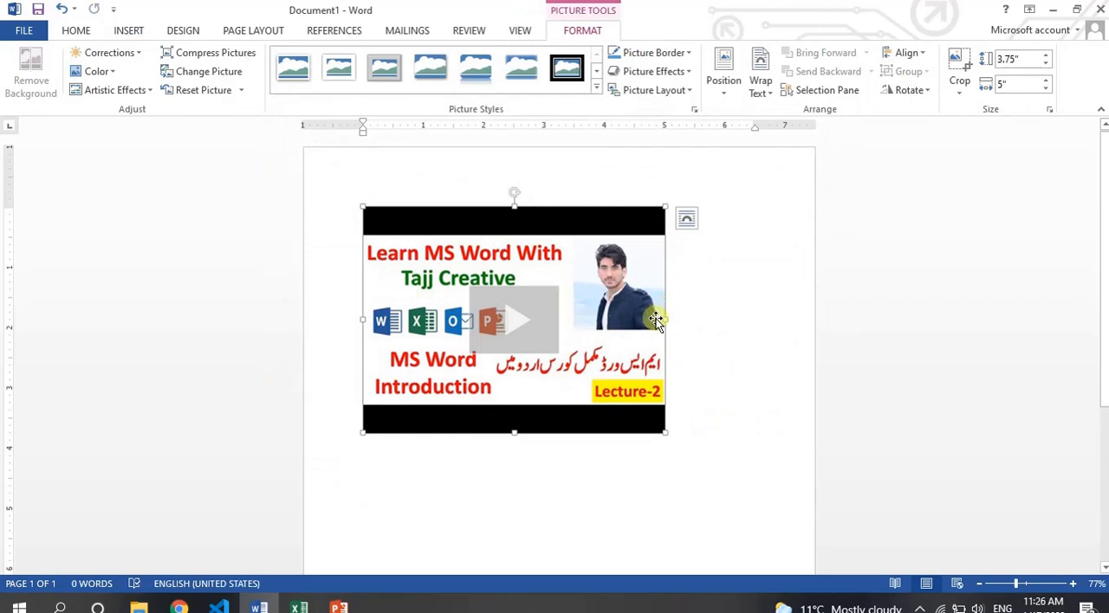
click(604, 180)
click(564, 253)
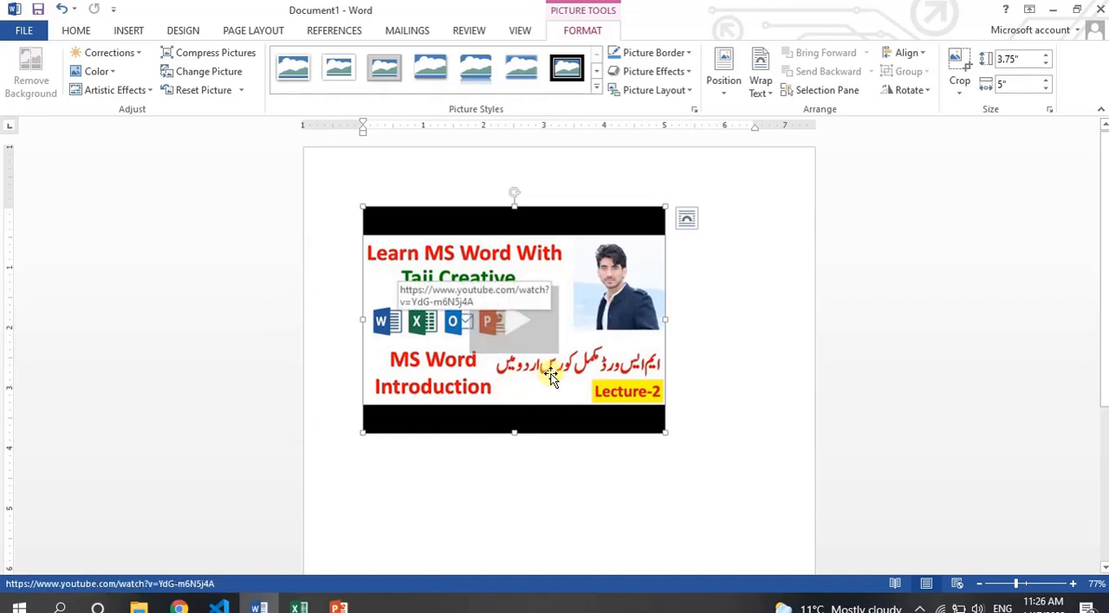
Preview the embedded YouTube video briefly and delete it from the document.
click(514, 328)
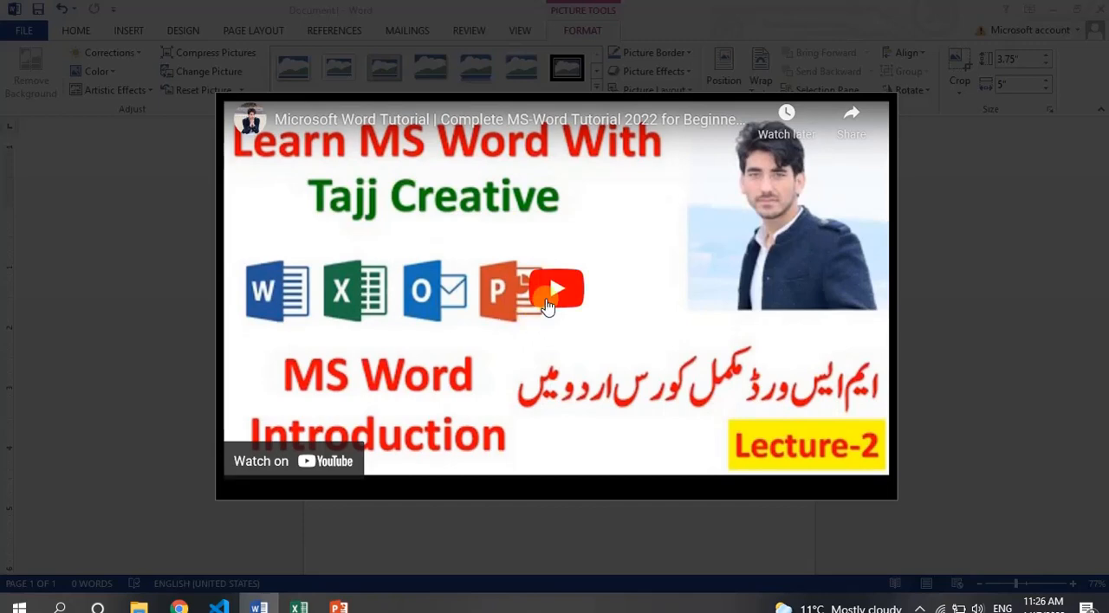
click(547, 307)
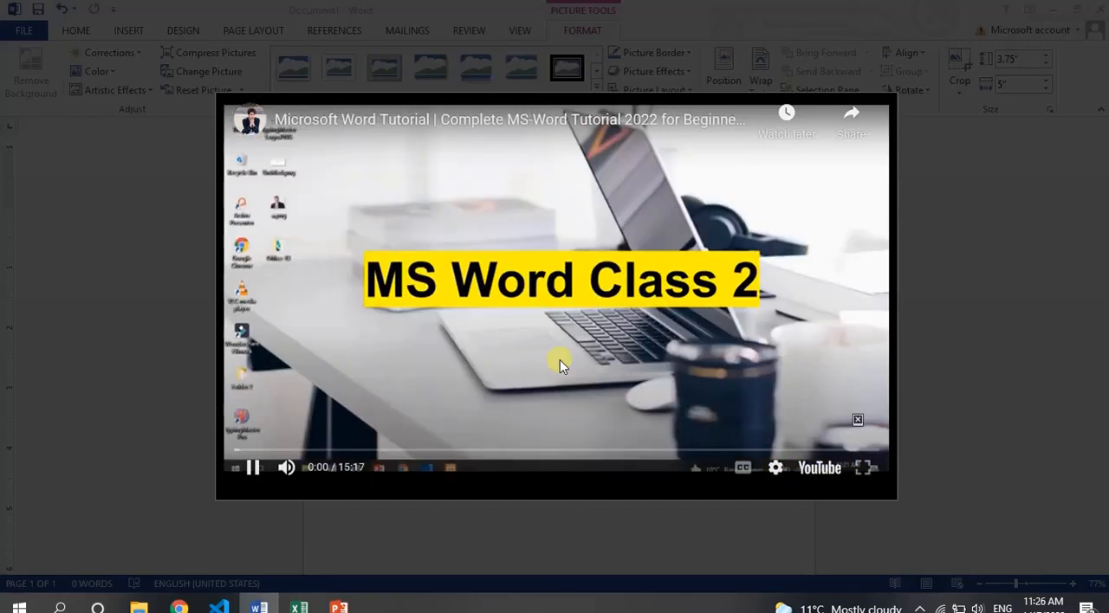
click(539, 322)
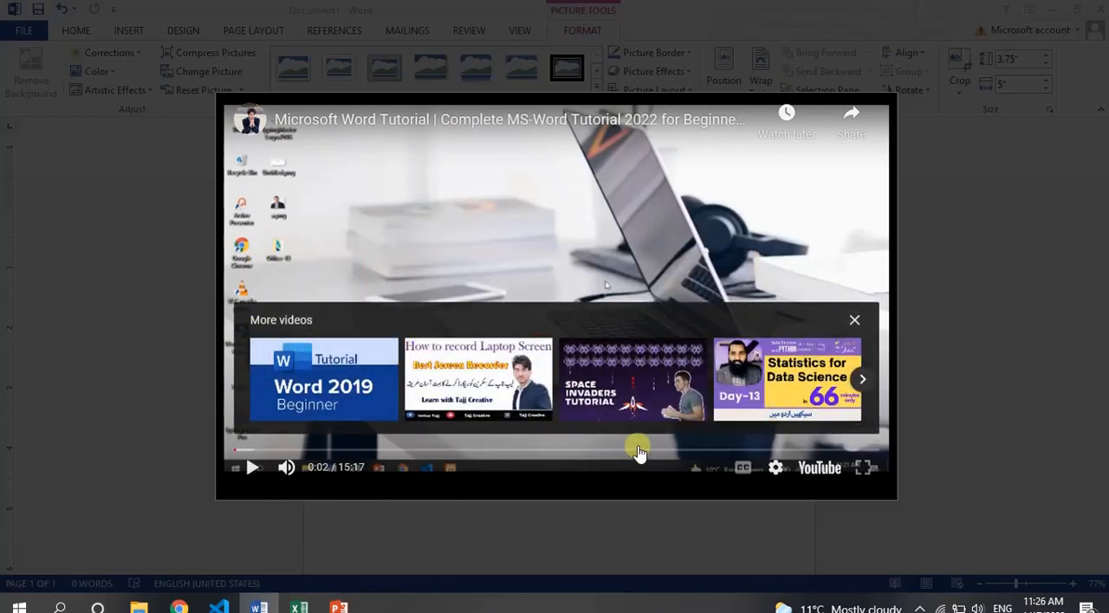
key(Escape)
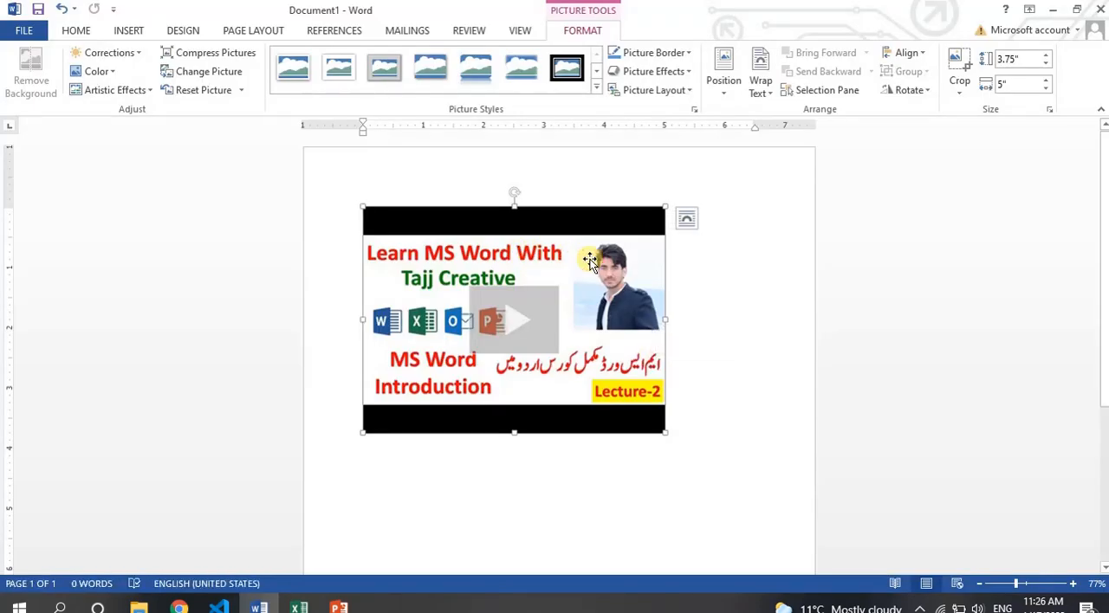
key(Delete)
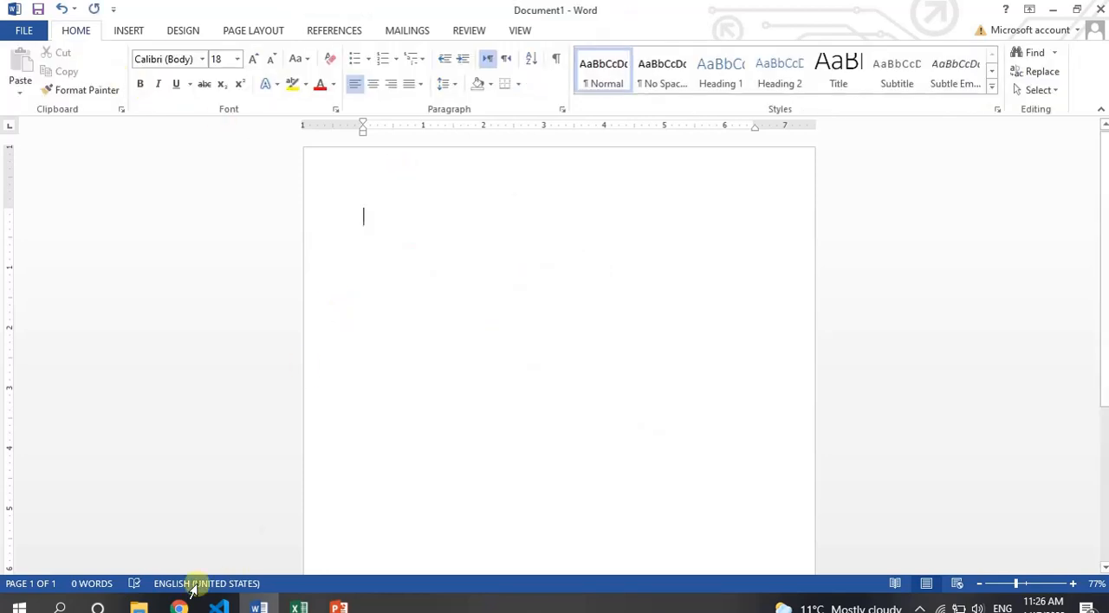
Switch to File Explorer and open Local Disk (D:).
click(138, 606)
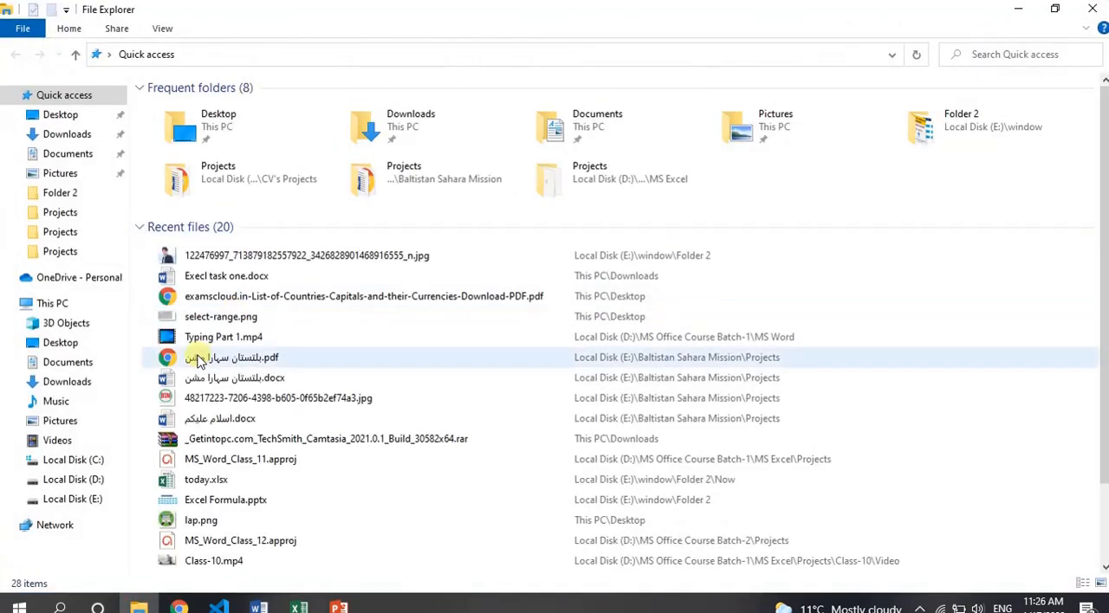
click(89, 479)
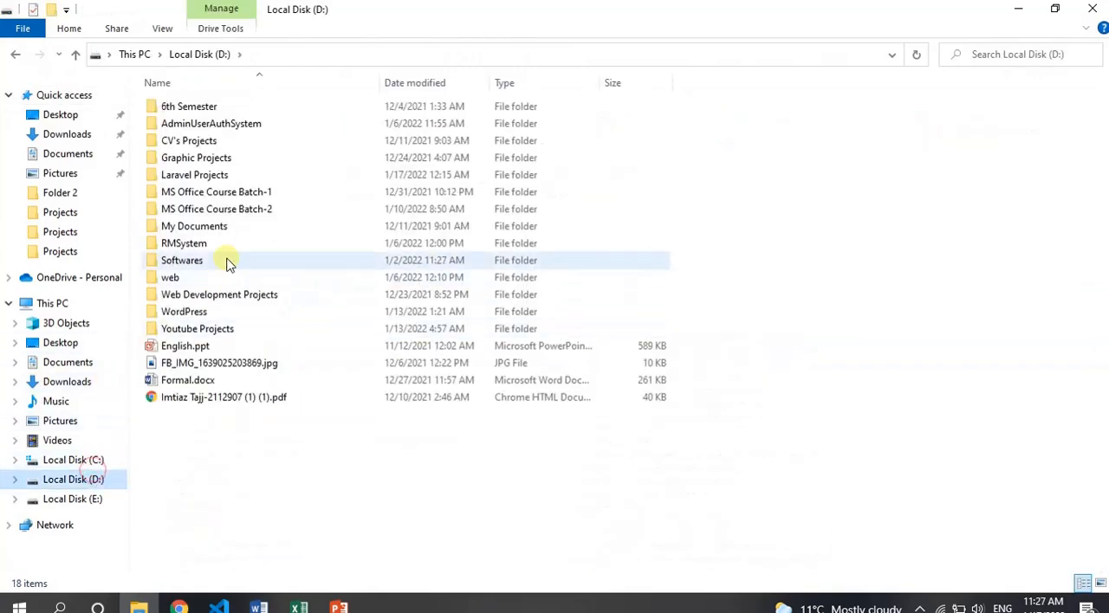
click(199, 331)
double_click(198, 332)
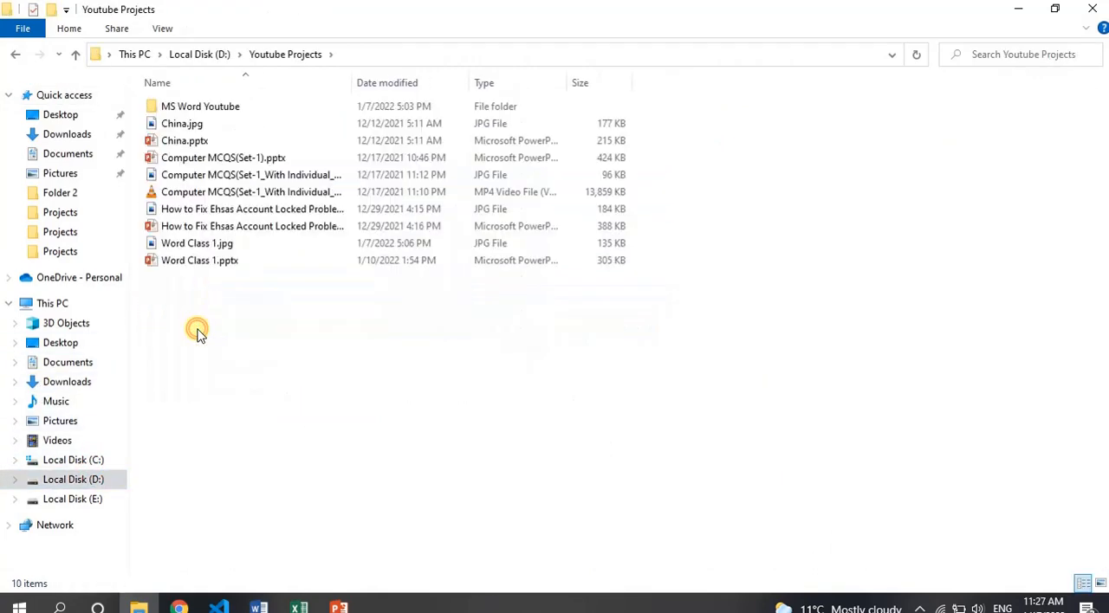
double_click(222, 107)
key(BackSpace)
key(BackSpace)
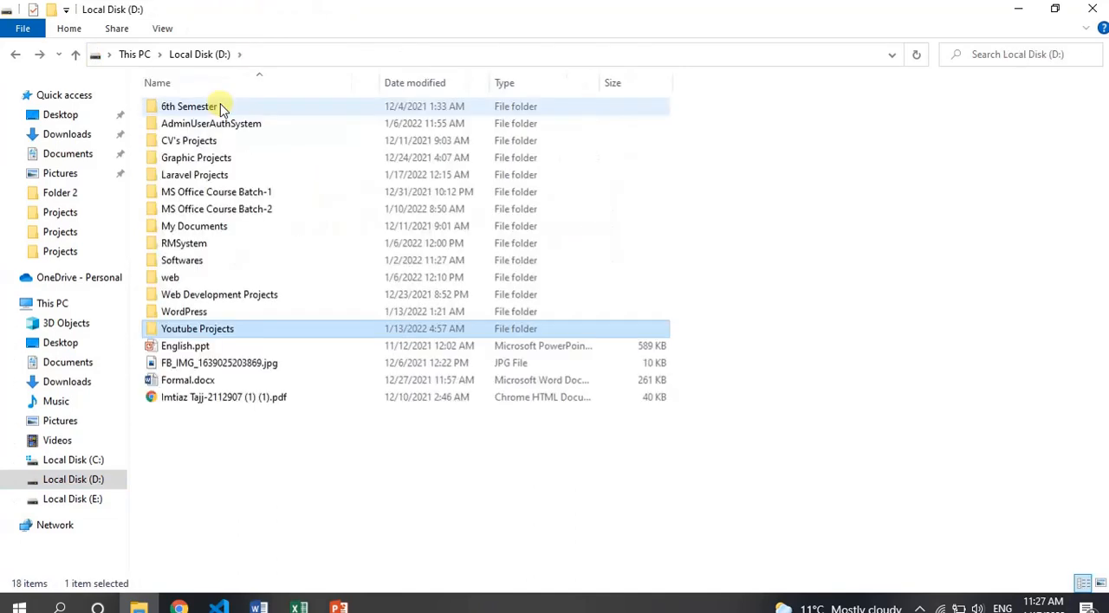
Open the Video folder inside MS Office Course Batch-2, Projects, MS_Word_Class_1.
double_click(201, 212)
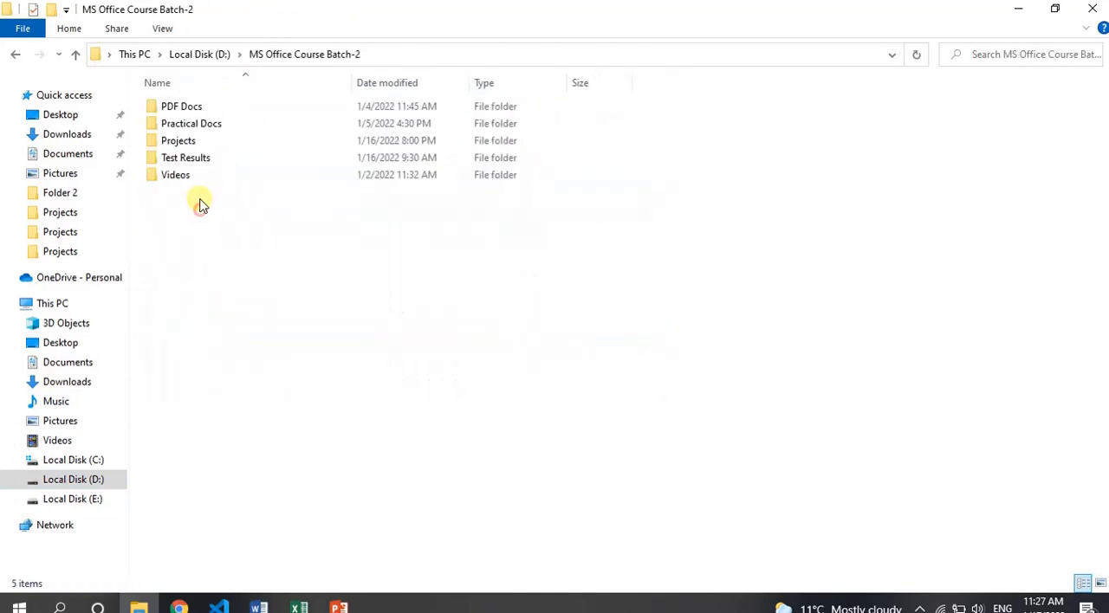
double_click(183, 144)
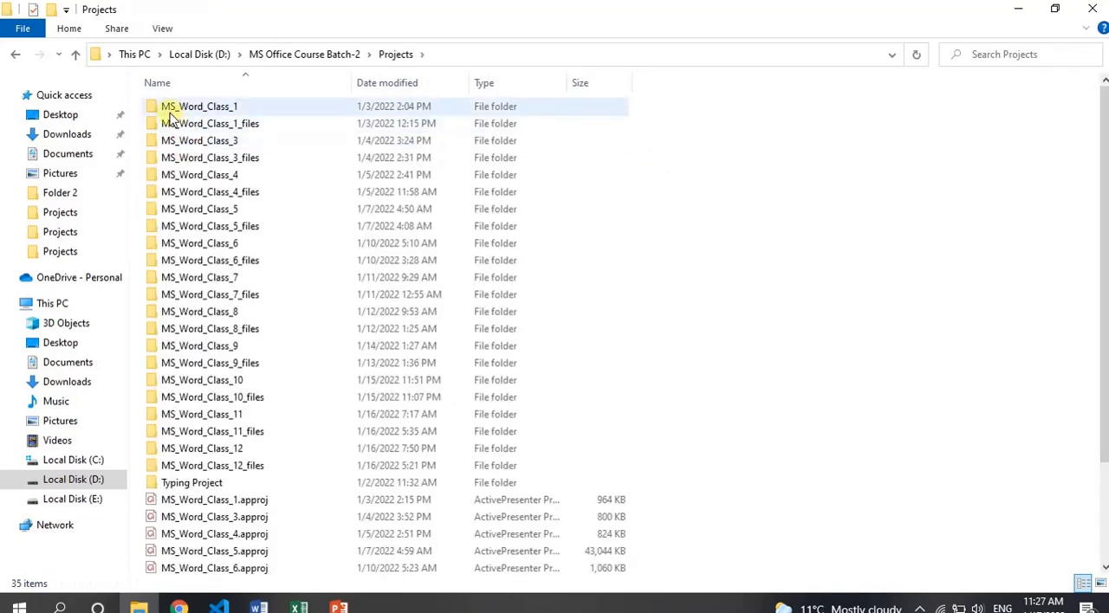
double_click(171, 117)
double_click(170, 113)
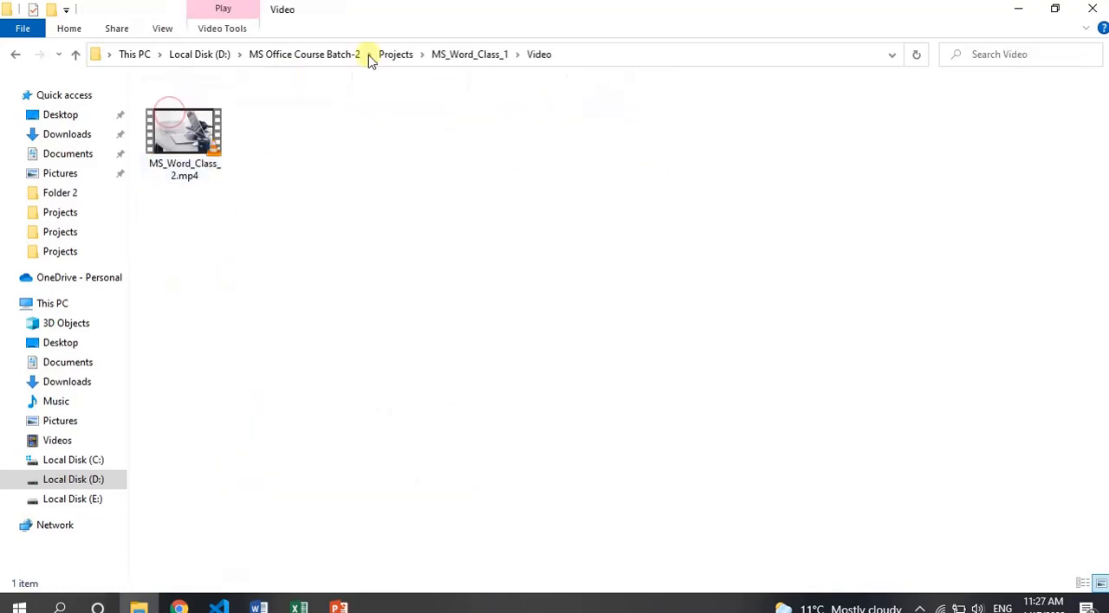
Embed the local video file MS_Word_Class_2.mp4 in the blank Word document.
drag(183, 137, 530, 367)
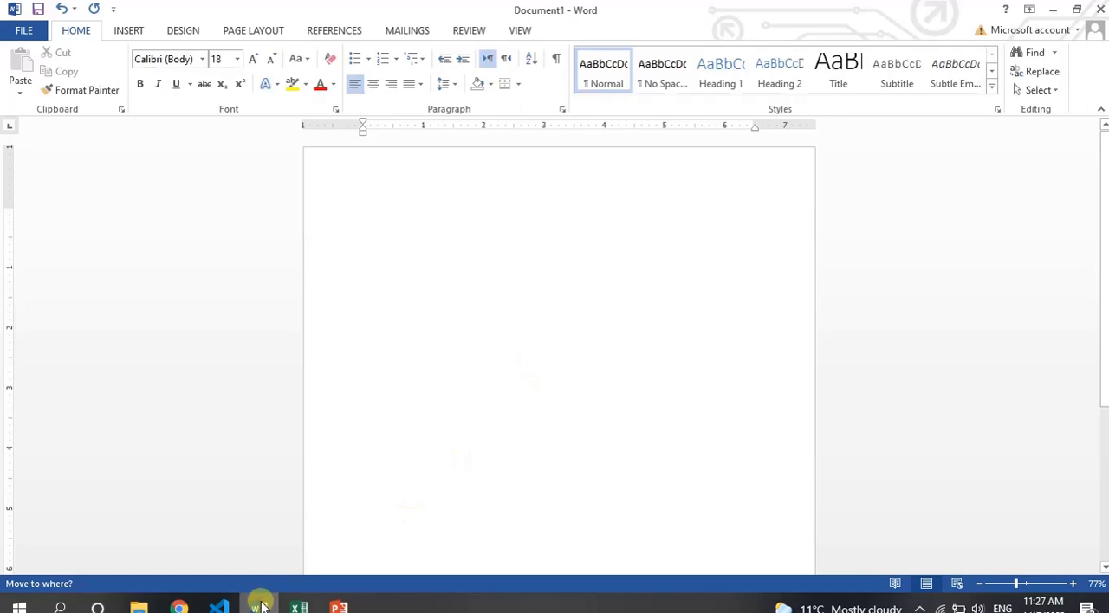
click(261, 605)
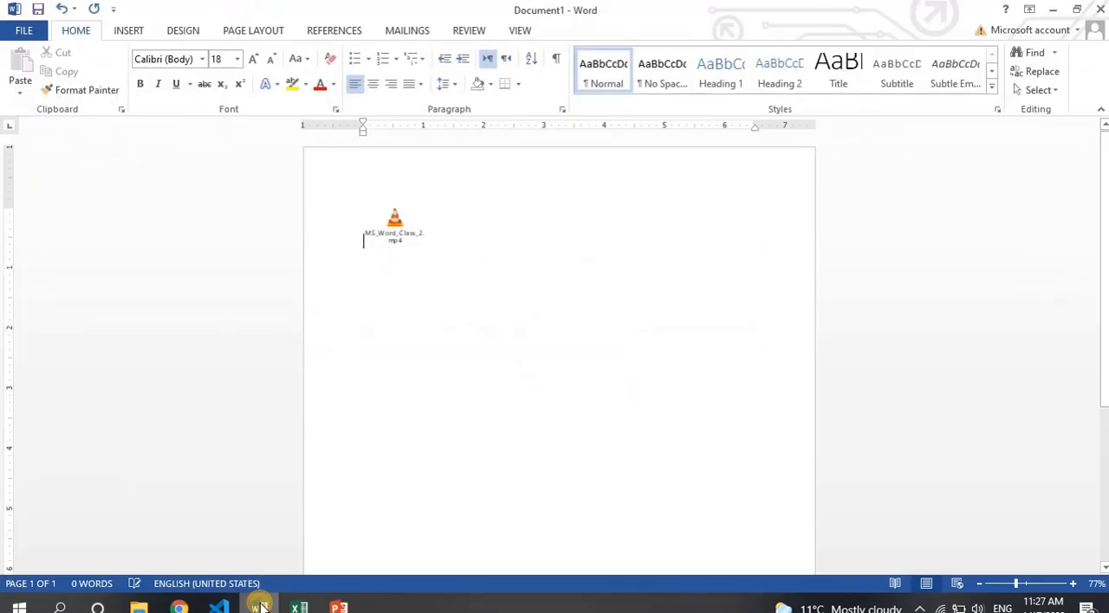
click(261, 605)
click(261, 606)
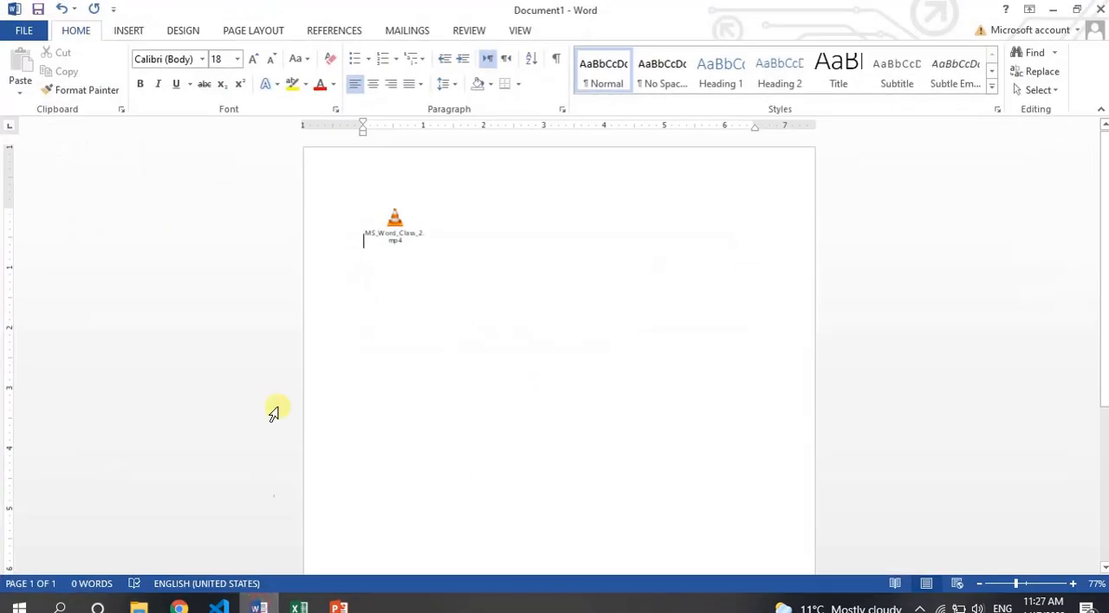
Play the embedded MS_Word_Class_2.mp4 in its external player and delete the object from the document.
click(392, 238)
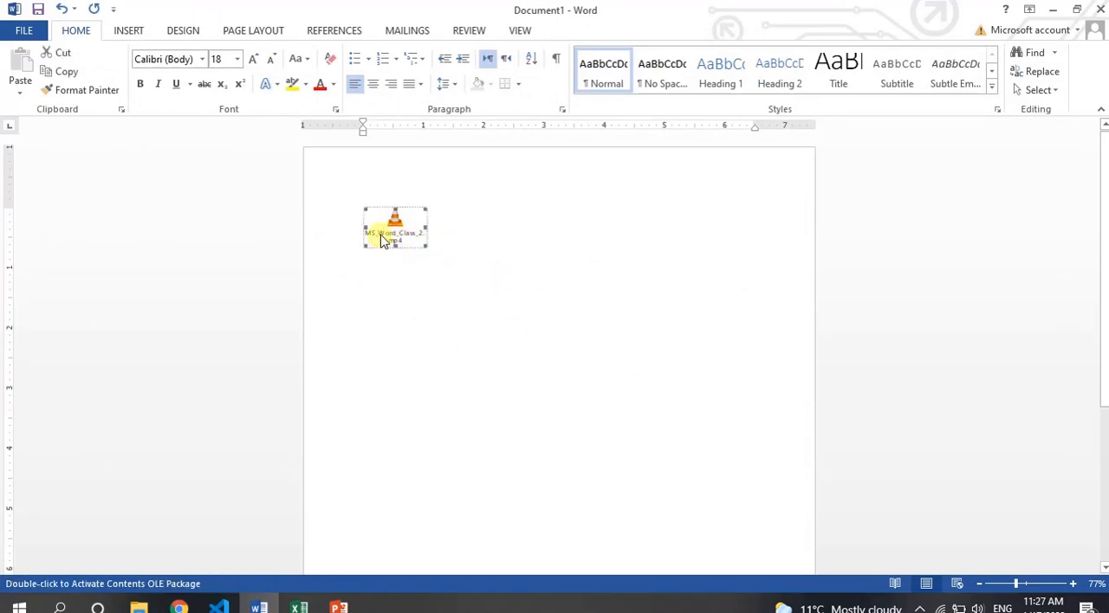
click(487, 308)
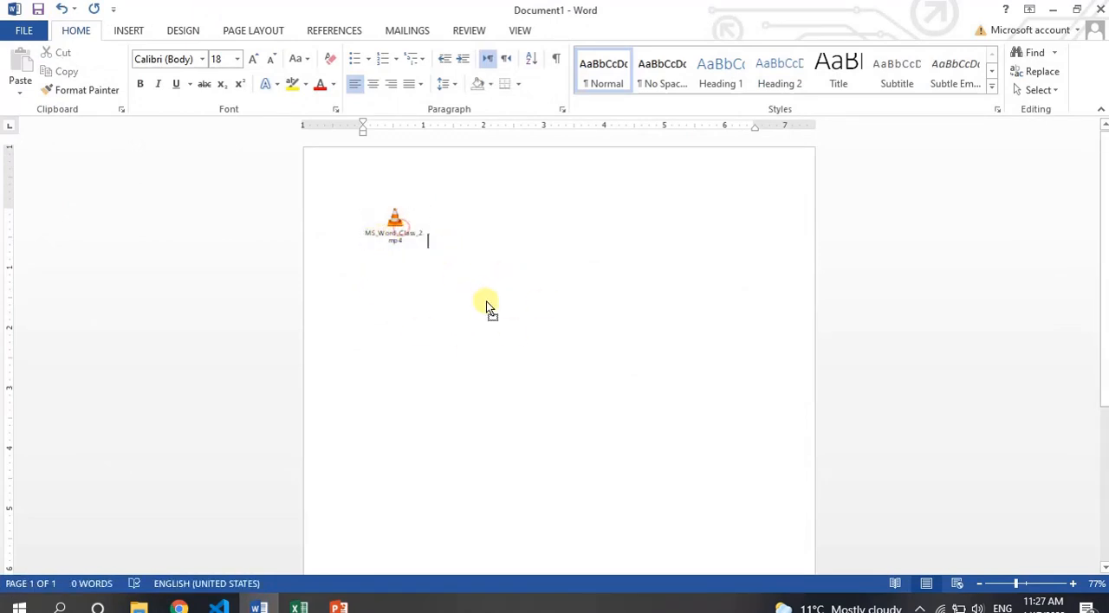
double_click(395, 223)
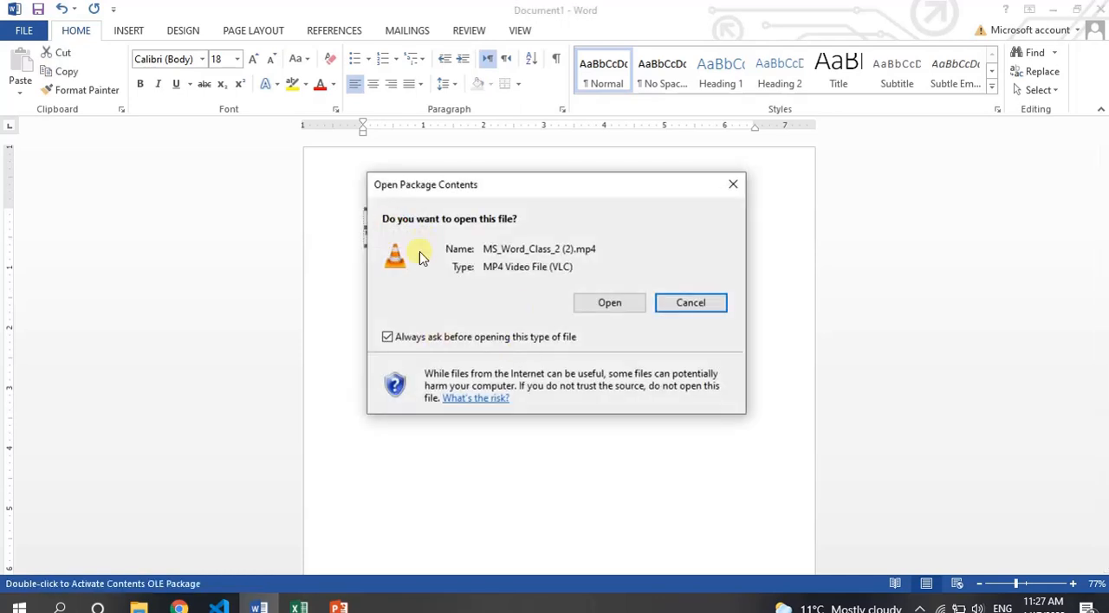
click(604, 305)
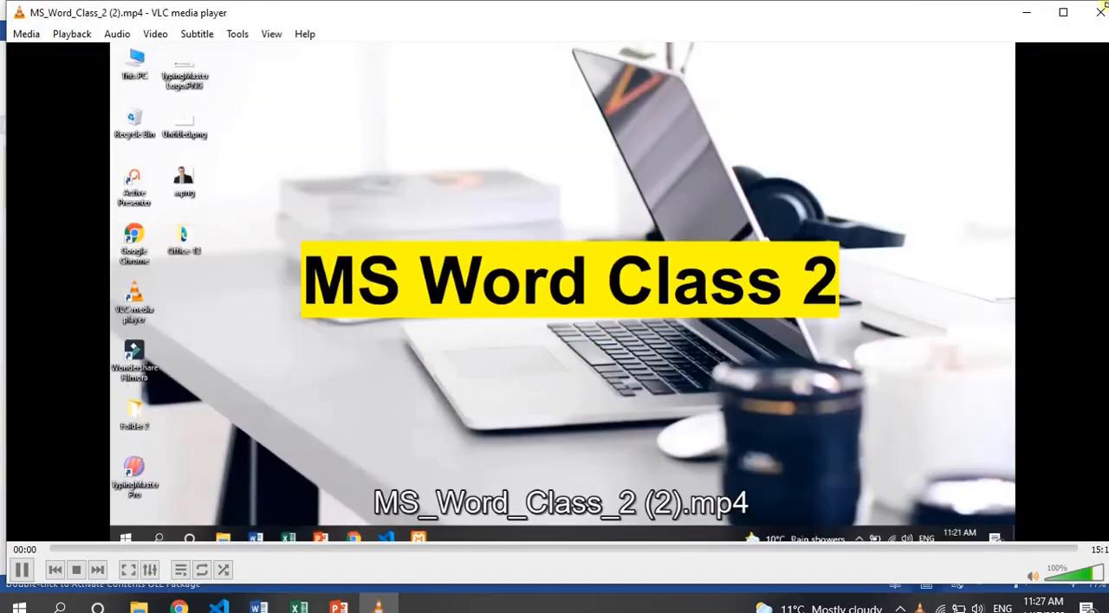
click(1100, 12)
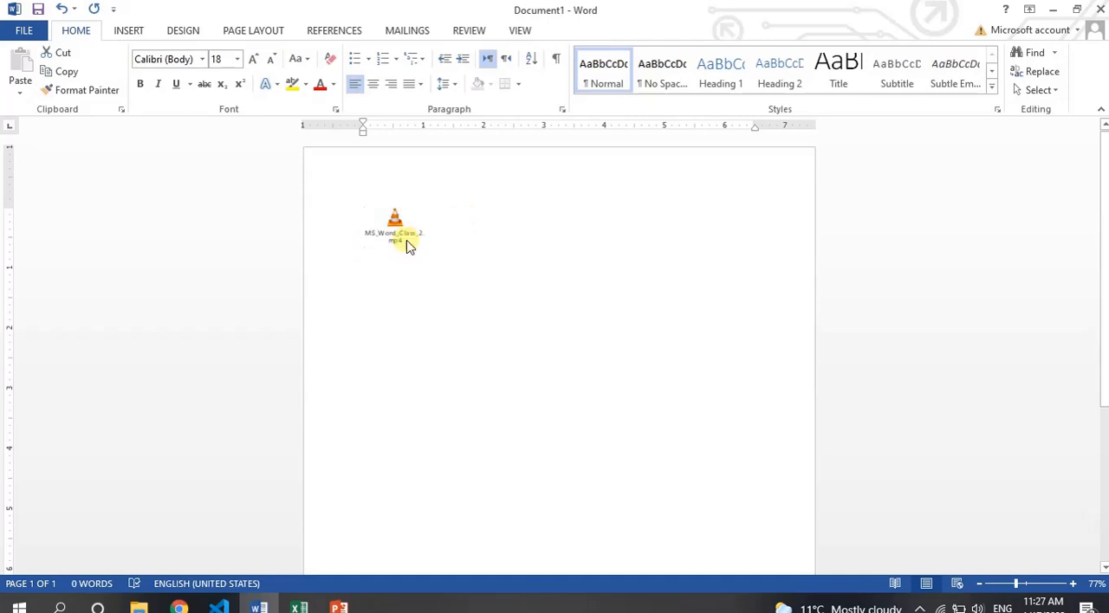
click(404, 240)
key(Delete)
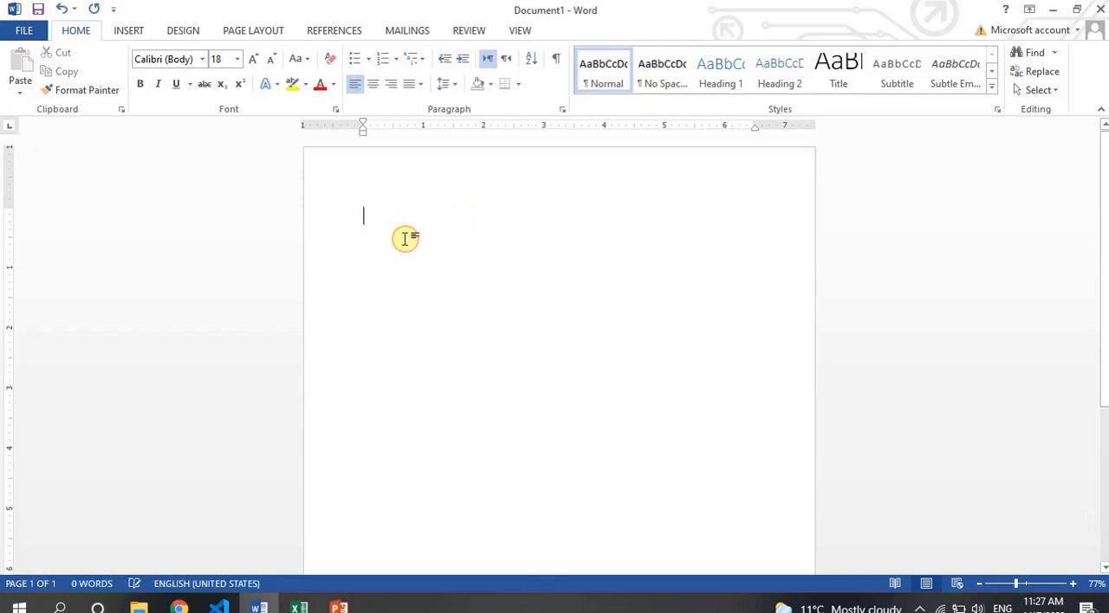
click(149, 36)
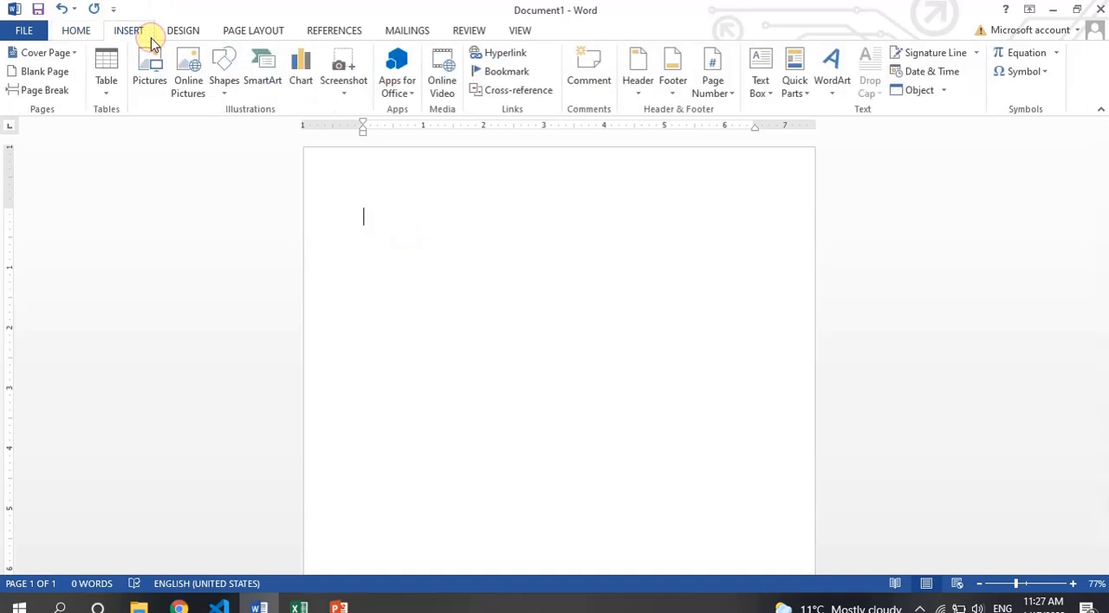
click(175, 32)
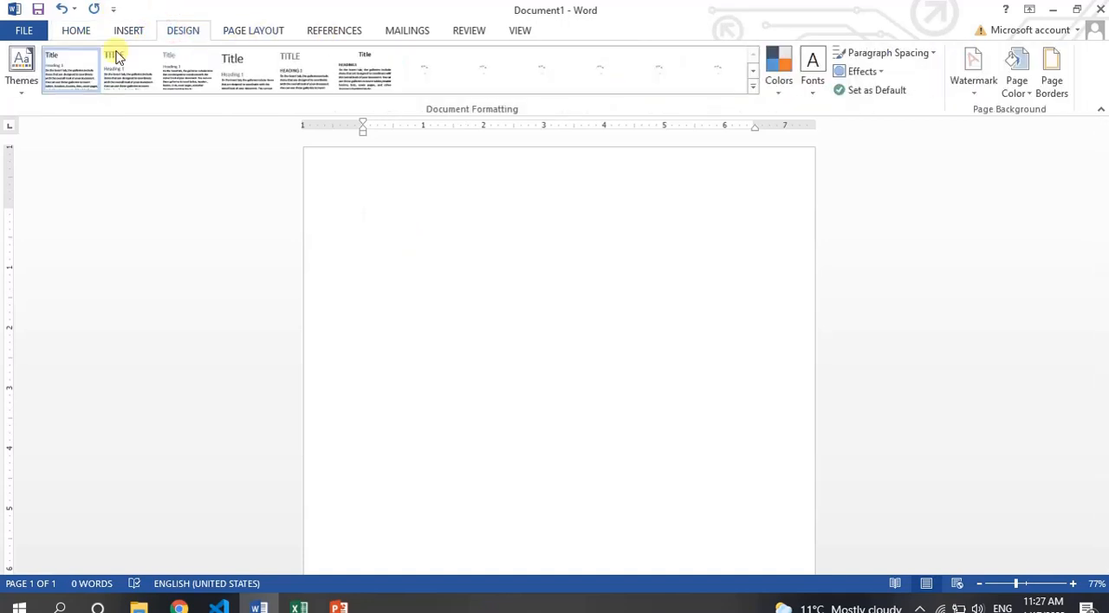
click(127, 32)
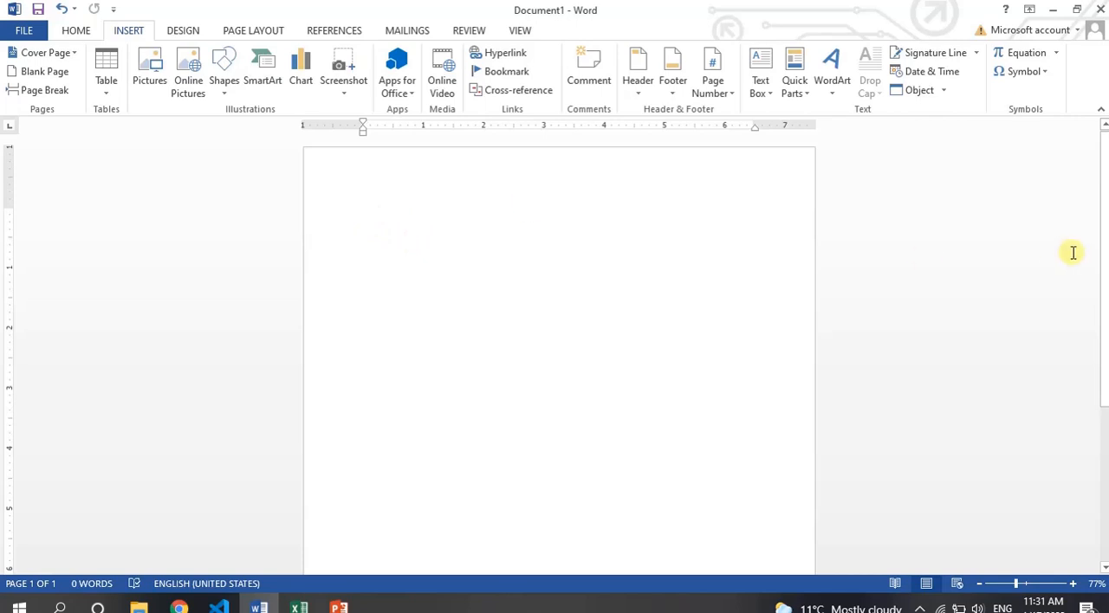
drag(1091, 234, 1099, 208)
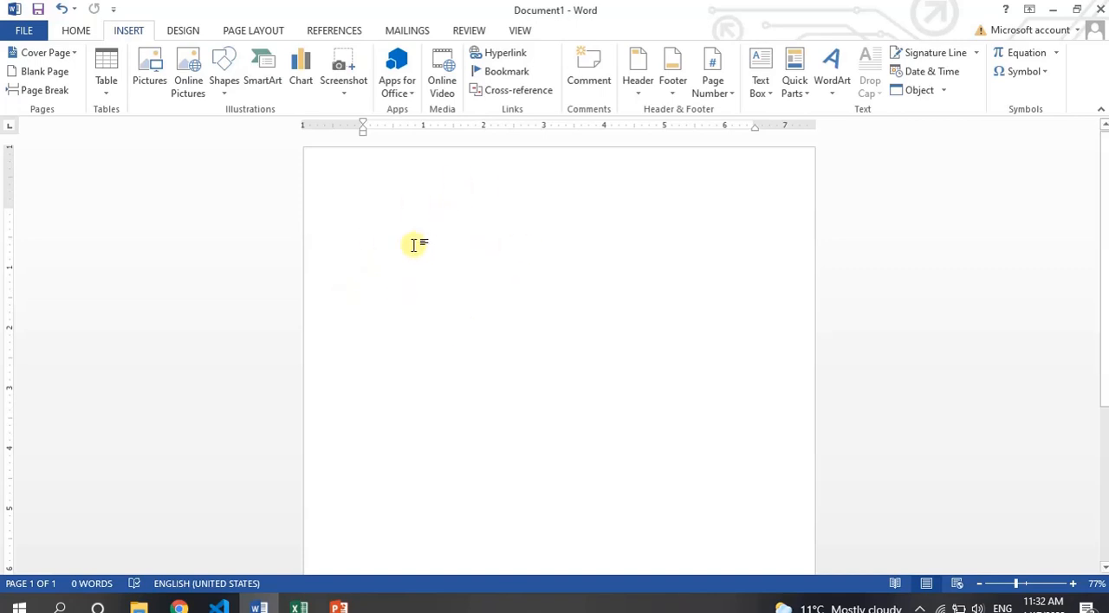
Write "Hyperlink shortcut key" with "Ctrl + K" on the line below, and delete both lines.
text(Hype)
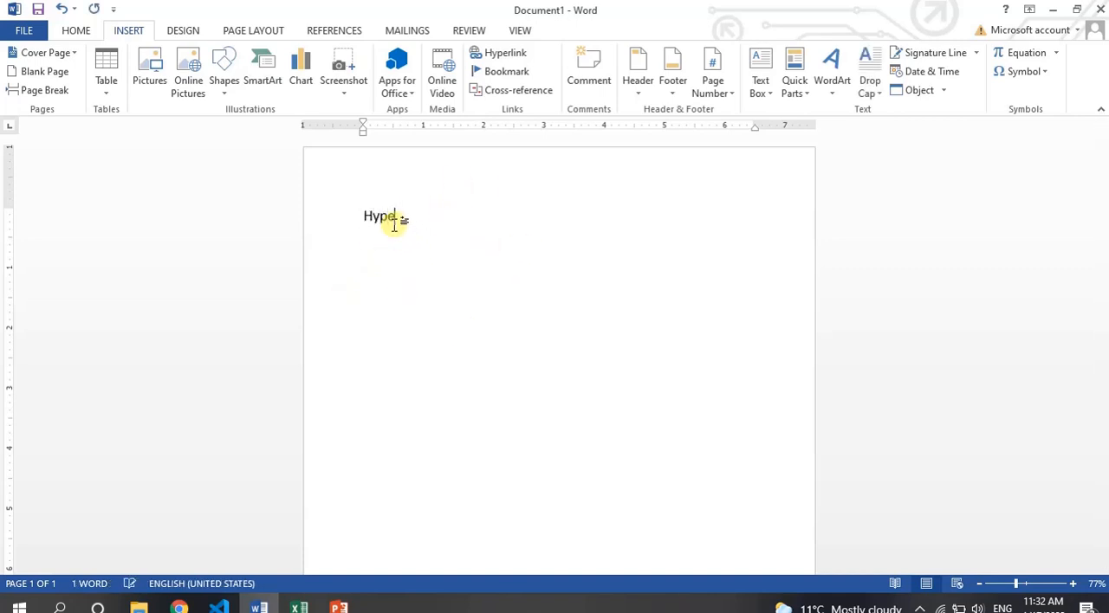
text(rlink shor)
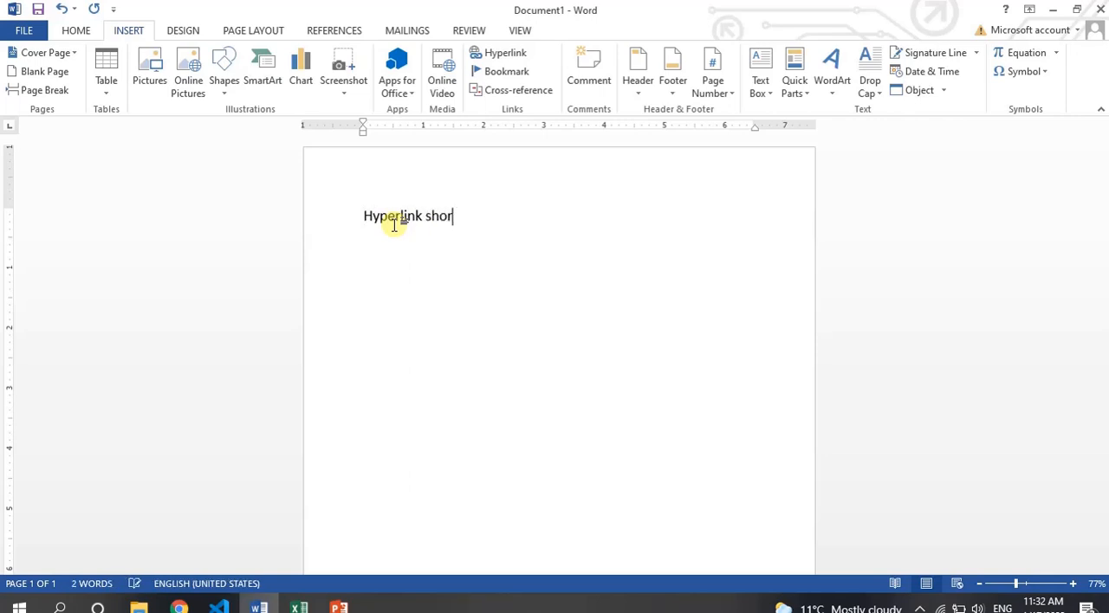
text(tcut key)
key(Return)
text(Ctrl + K)
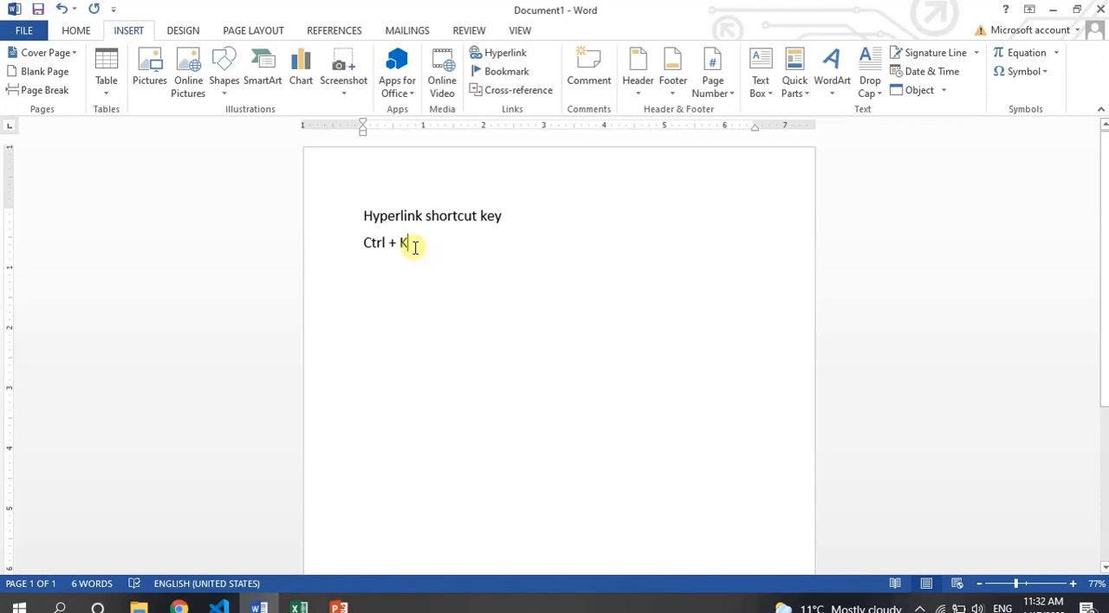
drag(414, 247, 349, 214)
key(BackSpace)
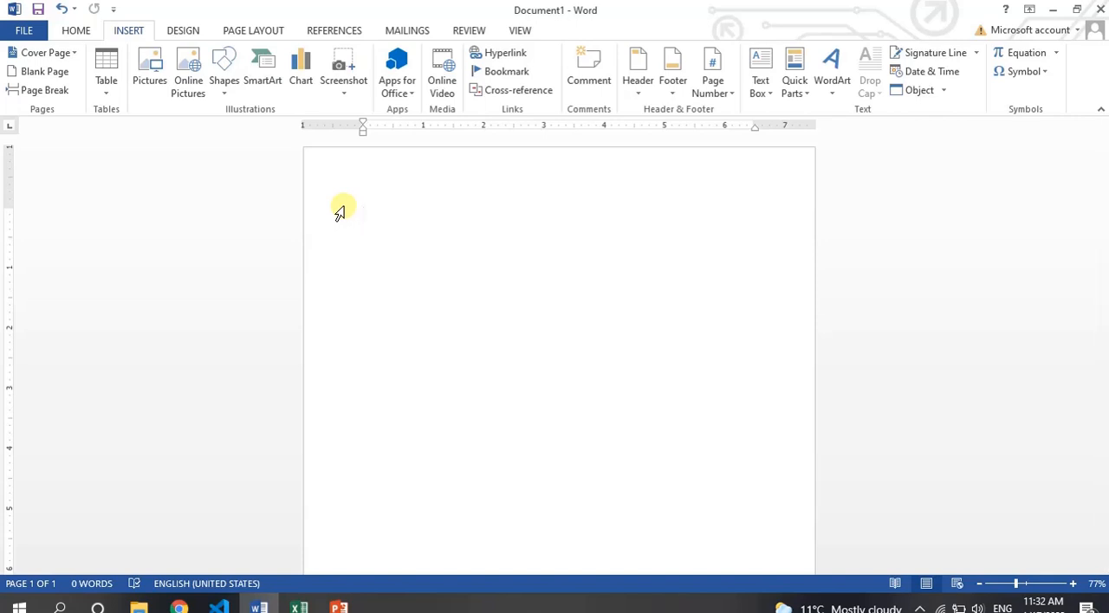
Write the line "Click Here to open my image" at the start of the blank document.
text(G)
key(BackSpace)
text(Click Here)
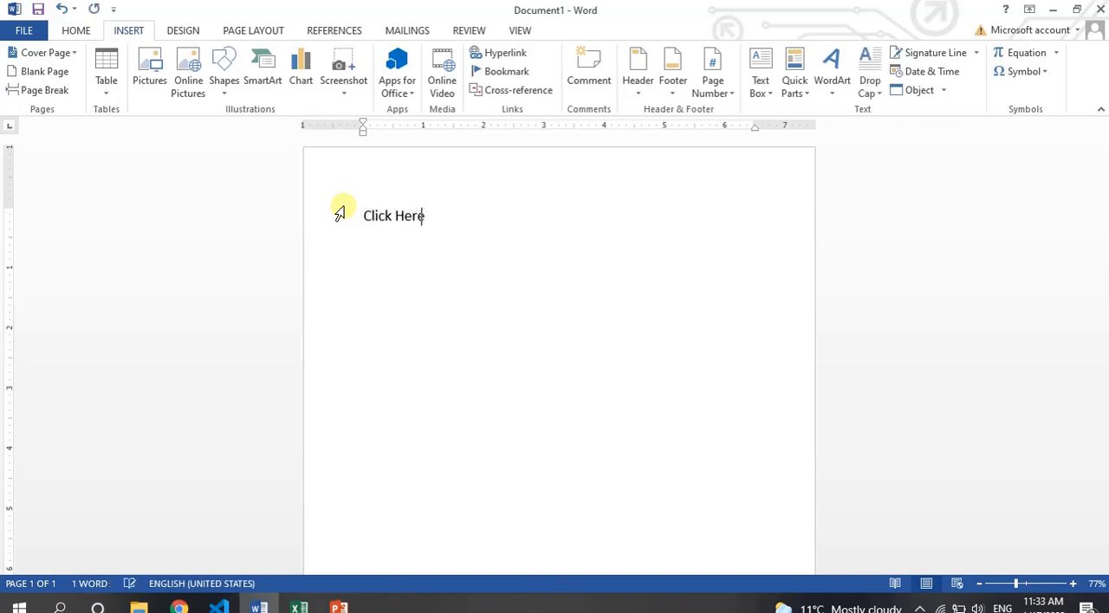
text( to pe)
key(BackSpace)
key(BackSpace)
text(op)
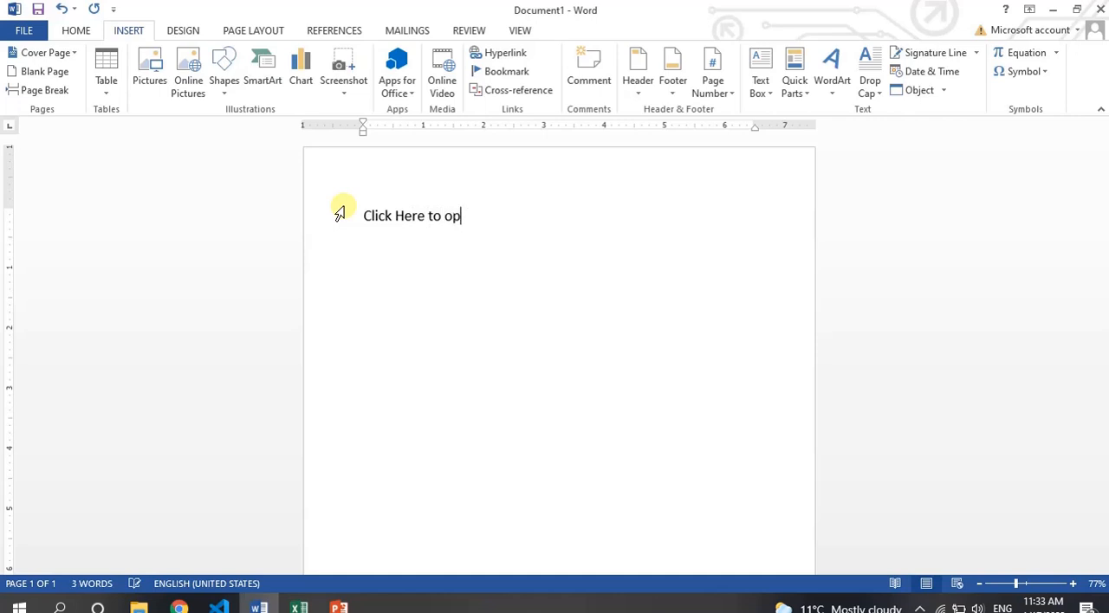
text(en my image)
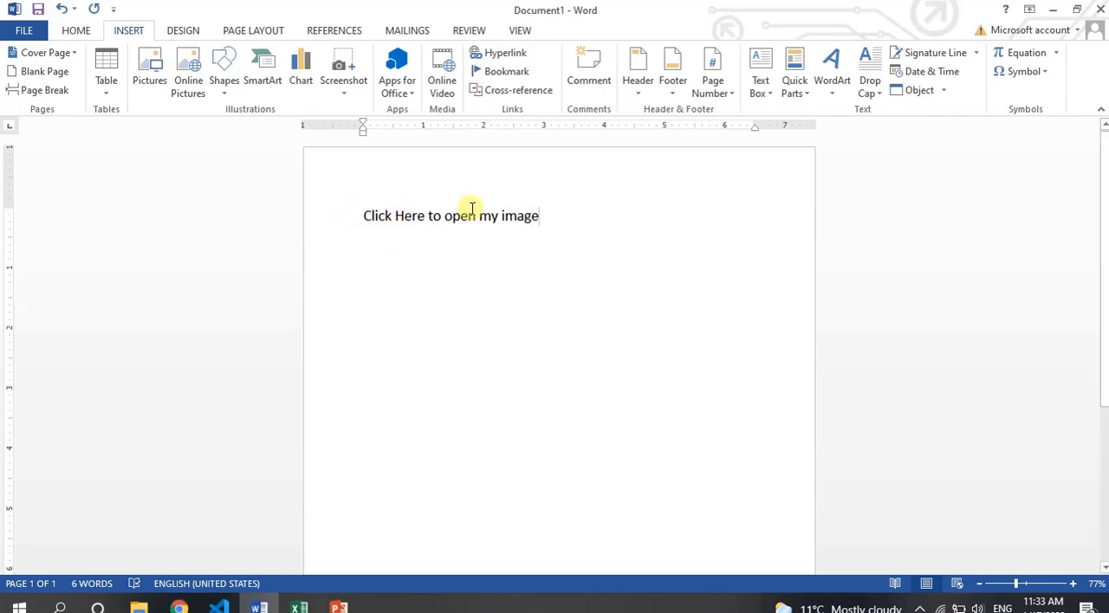
Replace the word "image" at the end of the line with "picture".
double_click(520, 217)
text(ph)
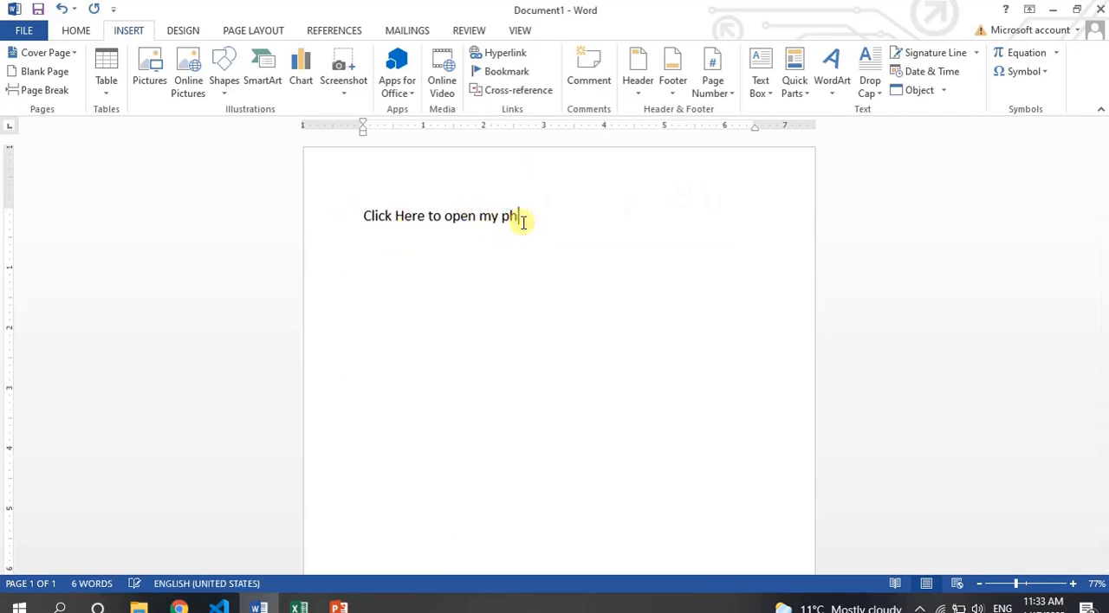
key(BackSpace)
key(BackSpace)
text(picture)
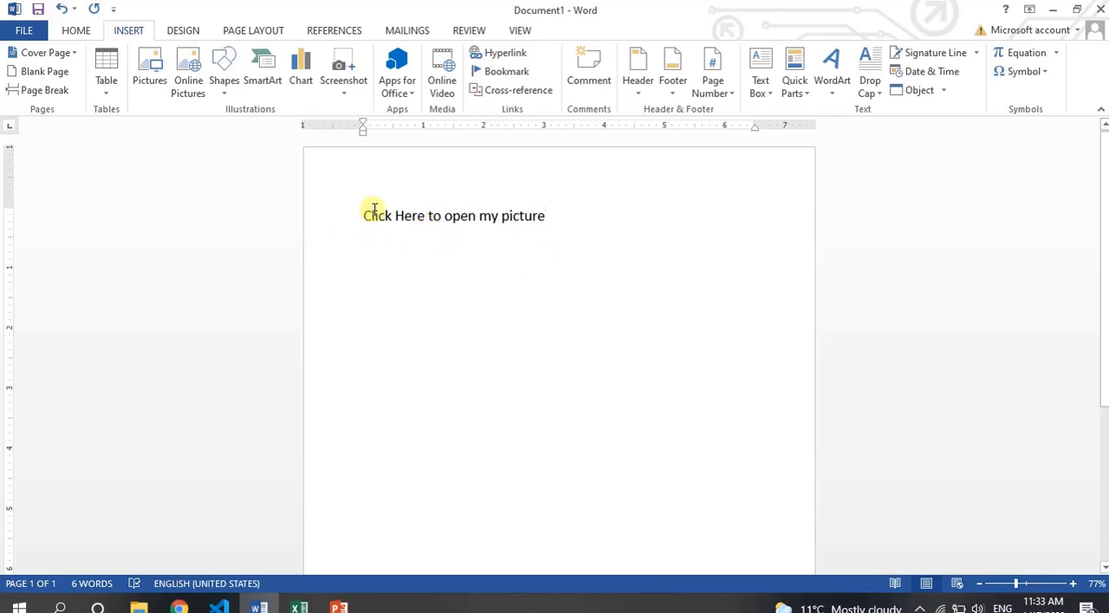
Select the whole line "Click Here to open my picture" and start inserting a hyperlink on it.
drag(544, 216, 374, 216)
click(551, 229)
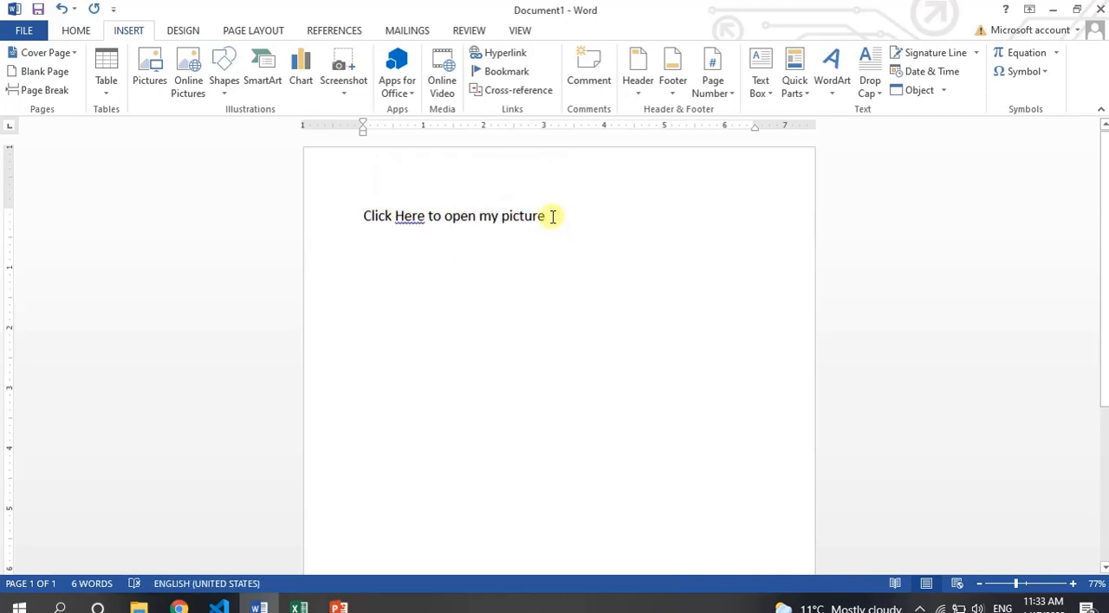
mouse_move(549, 216)
mouse_down()
mouse_move(354, 222)
mouse_move(541, 219)
mouse_up()
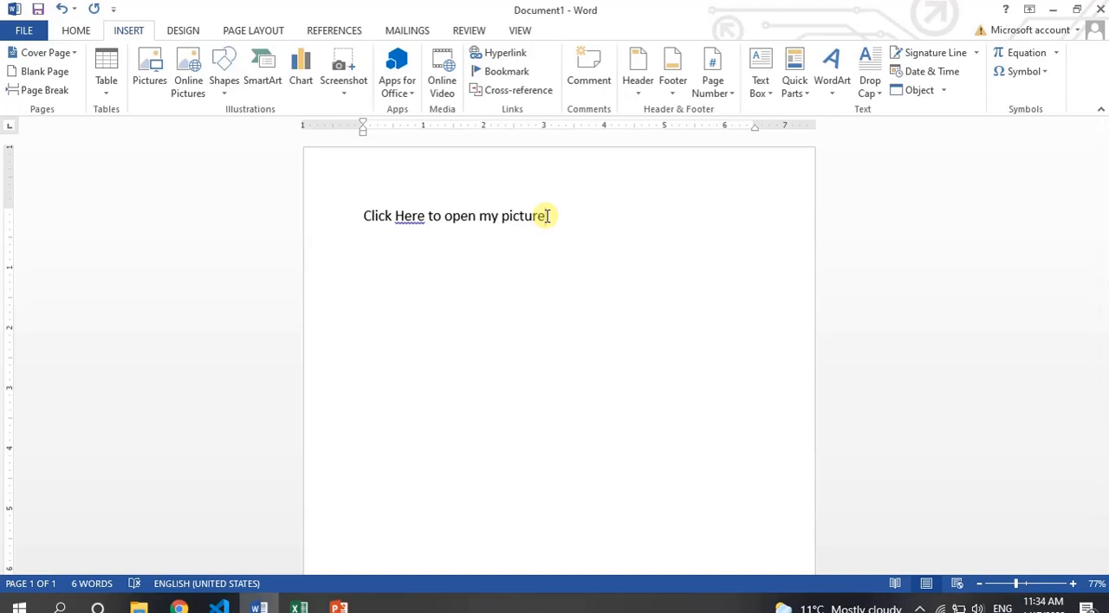
key(shift+Left)
key(shift+Left)
key(shift+Left)
key(shift+Left)
key(shift+Left)
key(shift+Left)
key(shift+Left)
key(shift+Left)
key(shift+Left)
key(shift+Left)
key(shift+Left)
key(shift+Left)
key(shift+Left)
key(shift+Left)
key(shift+Left)
key(shift+Left)
key(shift+Left)
key(shift+Left)
key(shift+Left)
key(shift+Left)
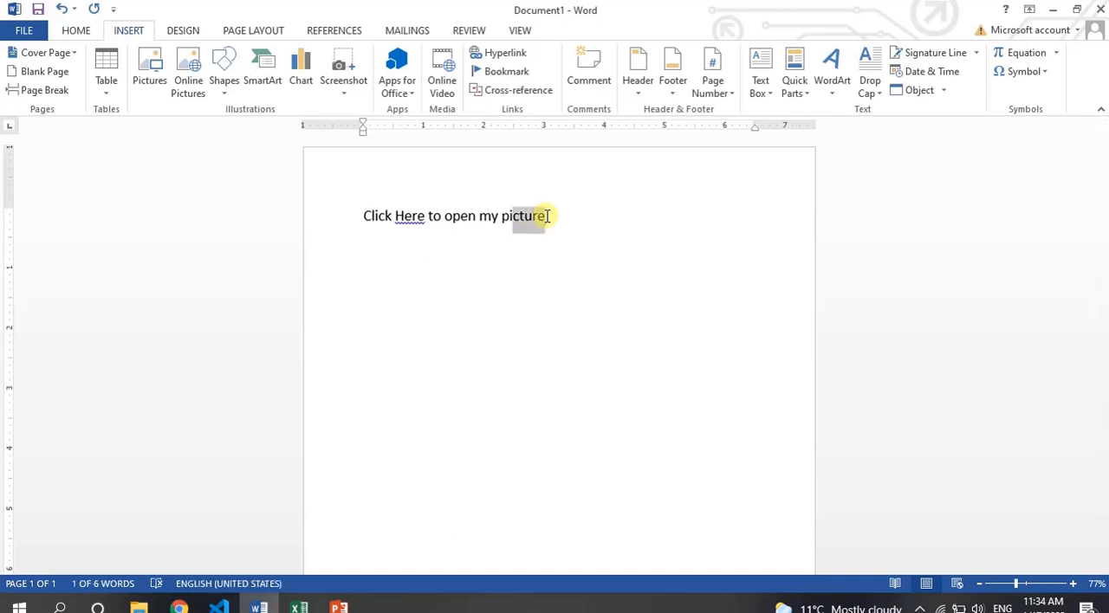
key(shift+Left)
key(shift+Left)
key(shift+Left)
key(shift+Left)
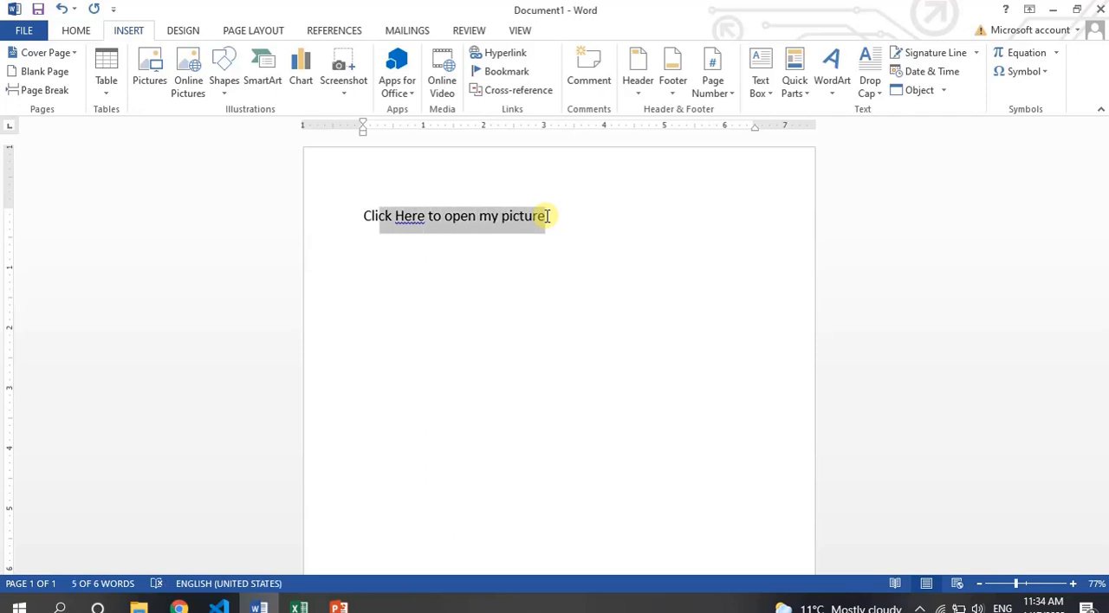
key(shift+Left)
key(shift+Left)
key(shift+Left)
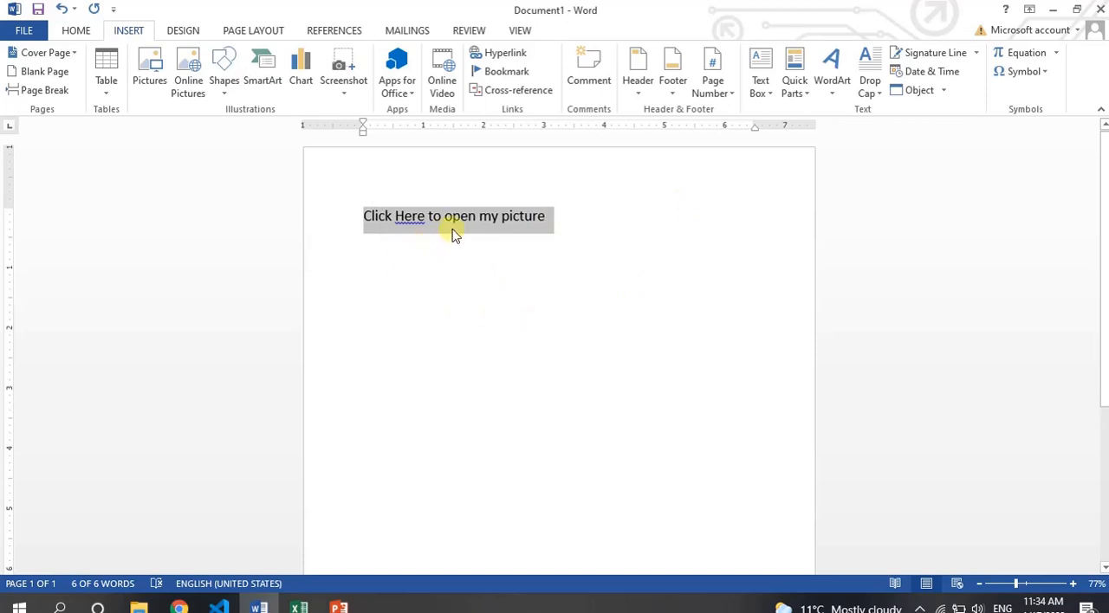
click(509, 58)
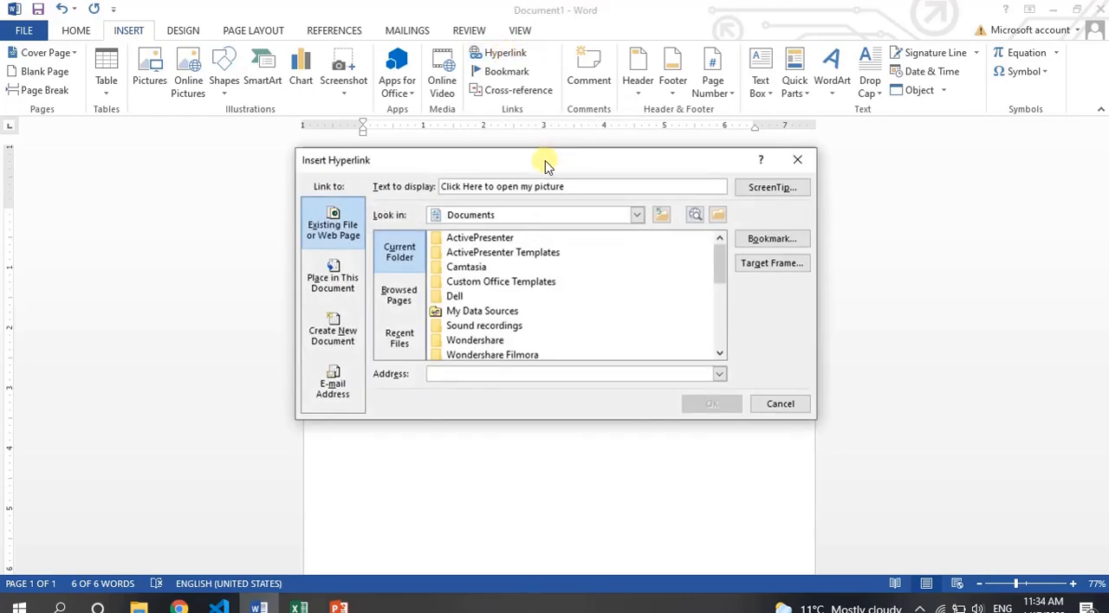
drag(546, 164, 707, 117)
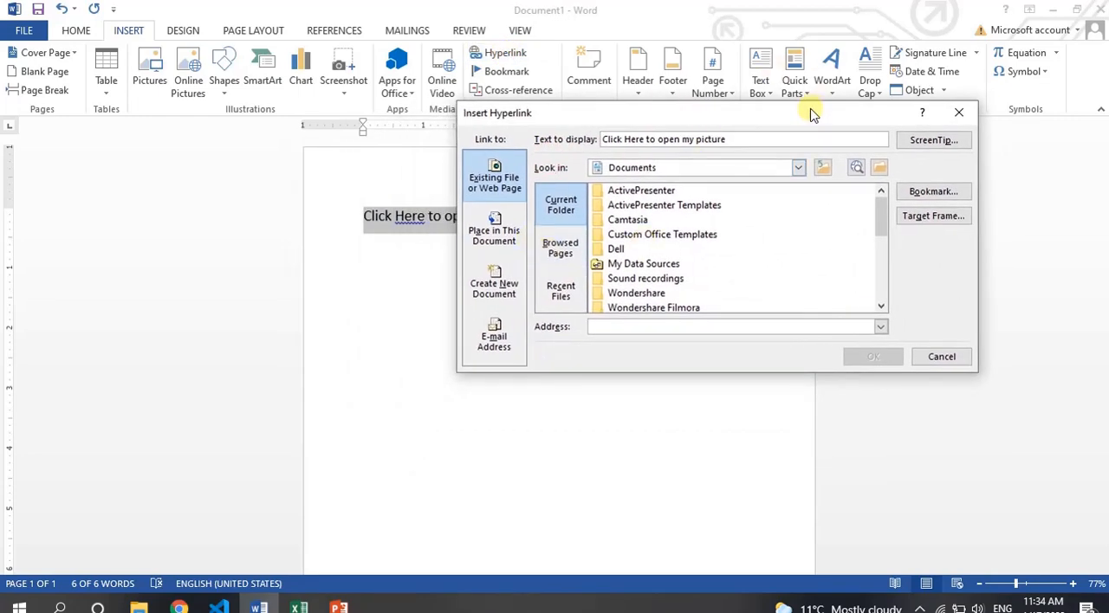
drag(812, 115, 775, 168)
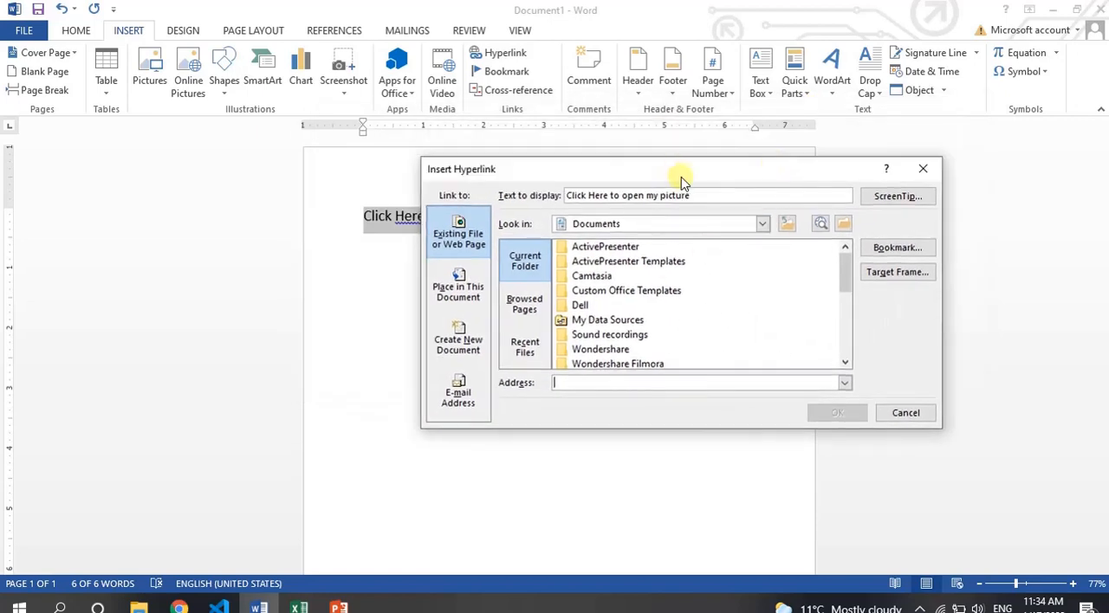
drag(681, 179, 664, 149)
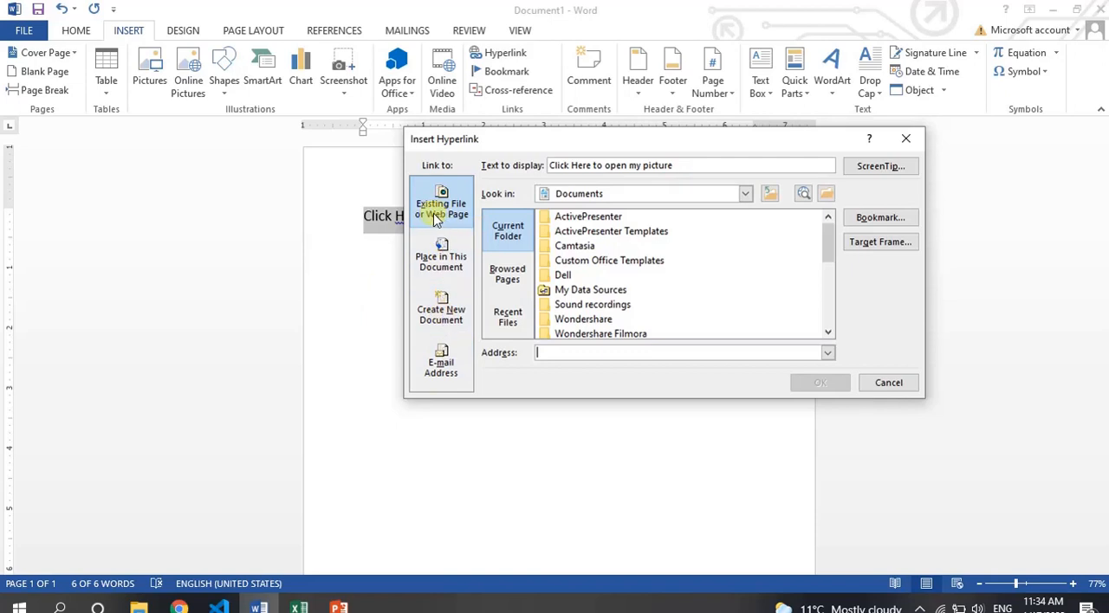
Look through the Place in This Document, Create New Document and E-mail Address link types, and return to Existing File or Web Page.
click(440, 257)
click(441, 305)
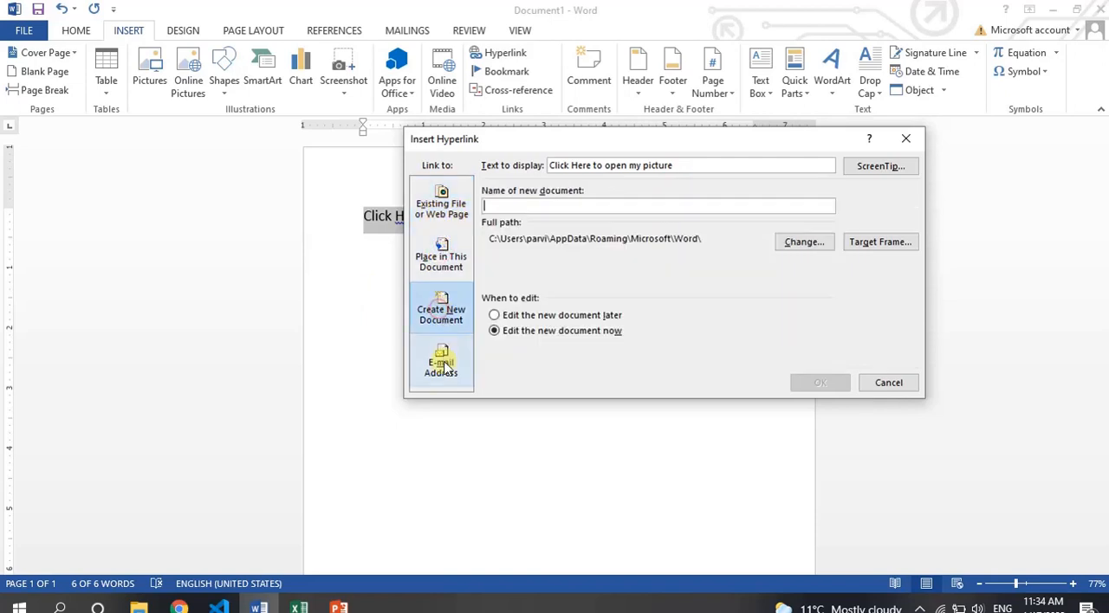
click(443, 365)
click(439, 209)
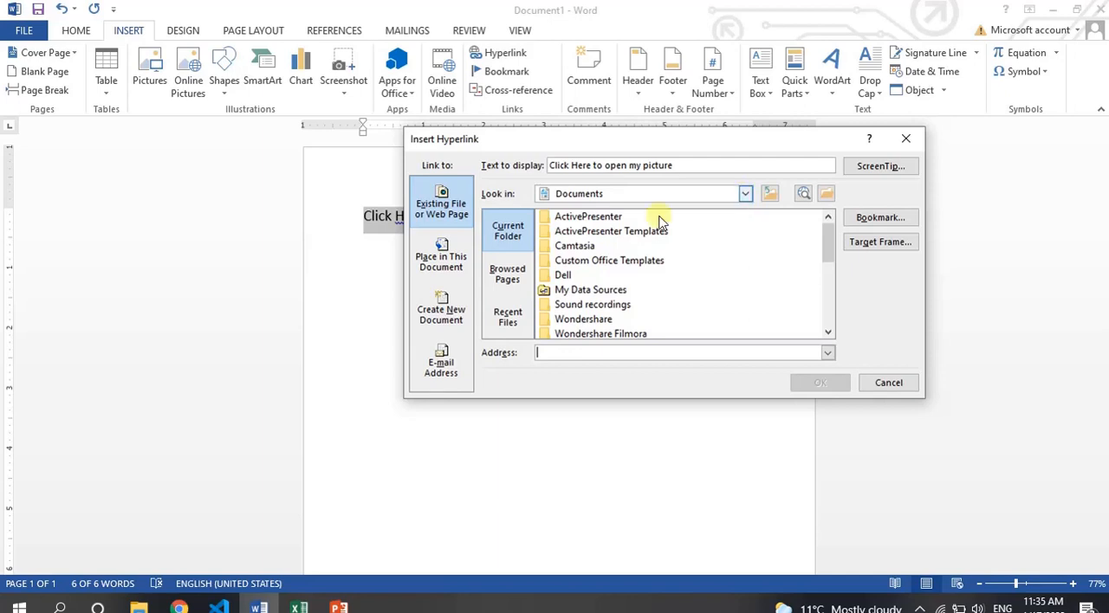
Link the selected text to the image file Capture1.PNG on the Desktop.
click(745, 198)
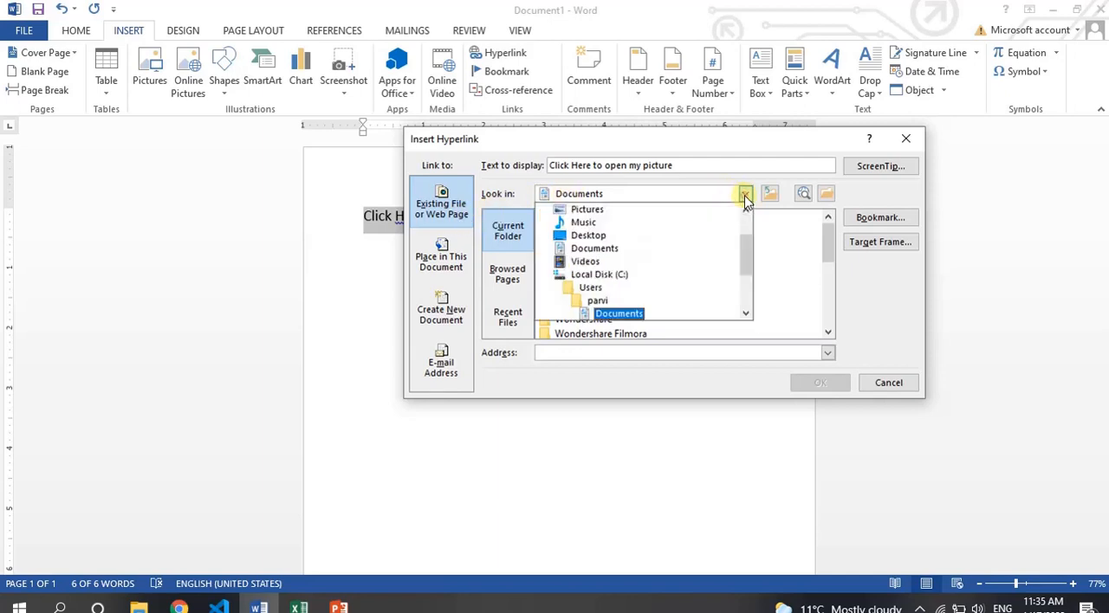
drag(747, 244, 747, 267)
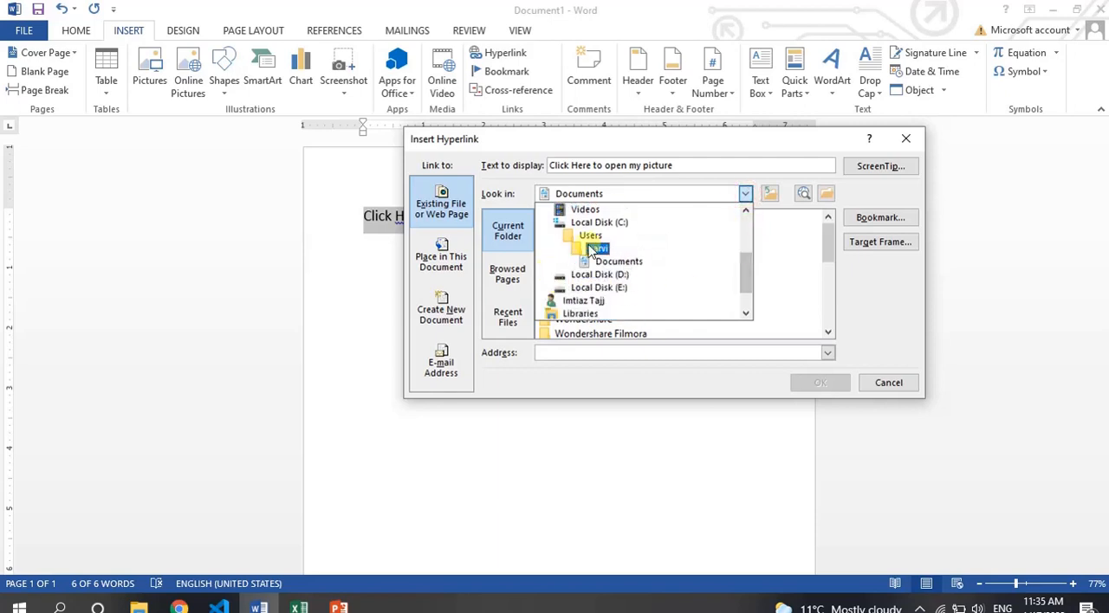
scroll(728, 289, up, 3)
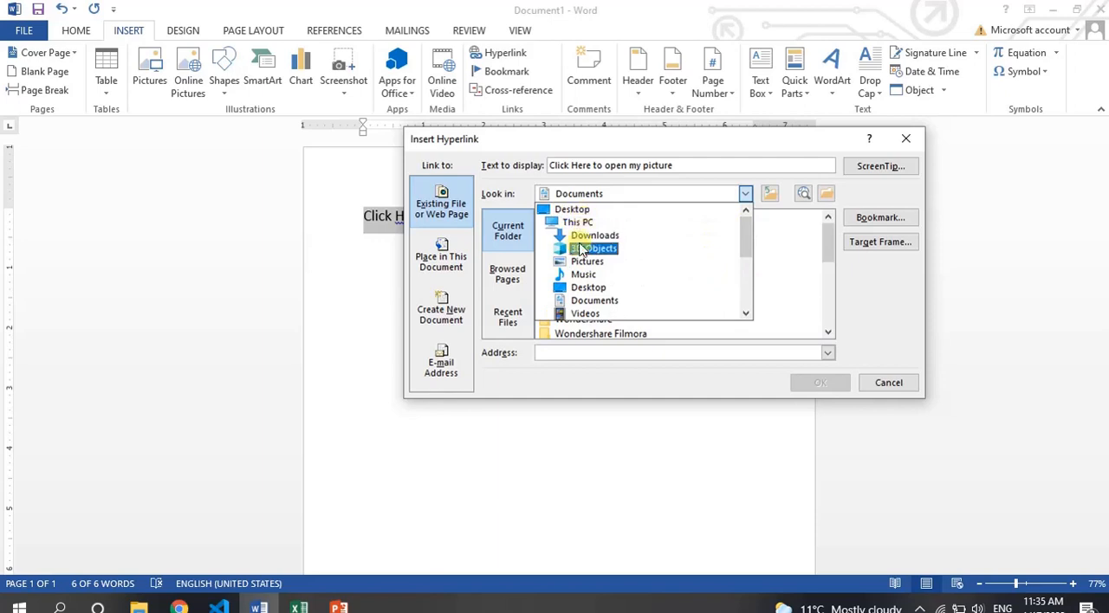
click(570, 210)
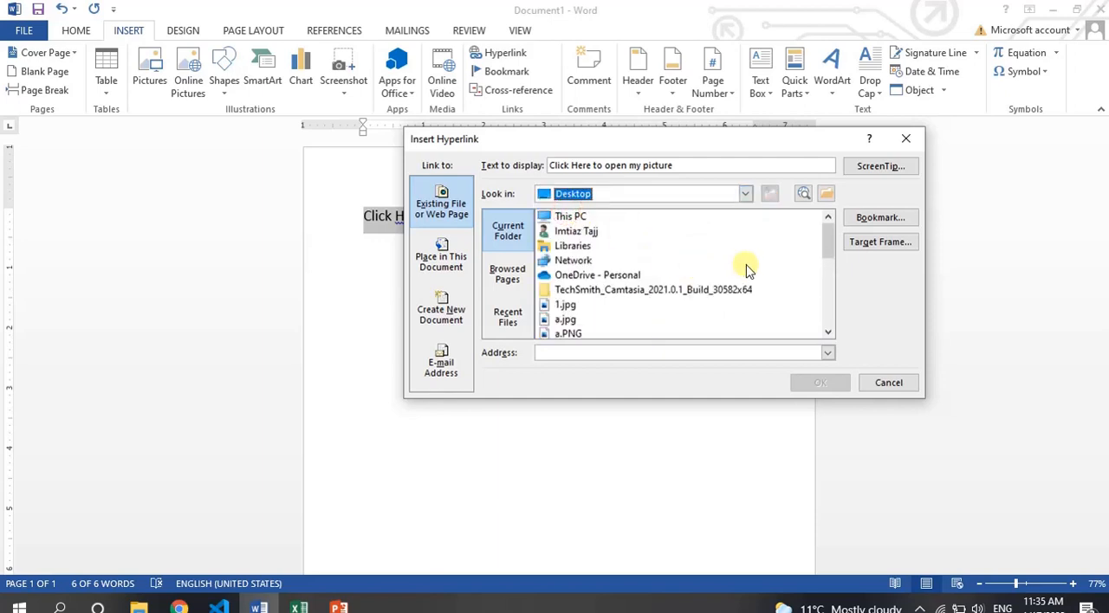
scroll(828, 240, down, 2)
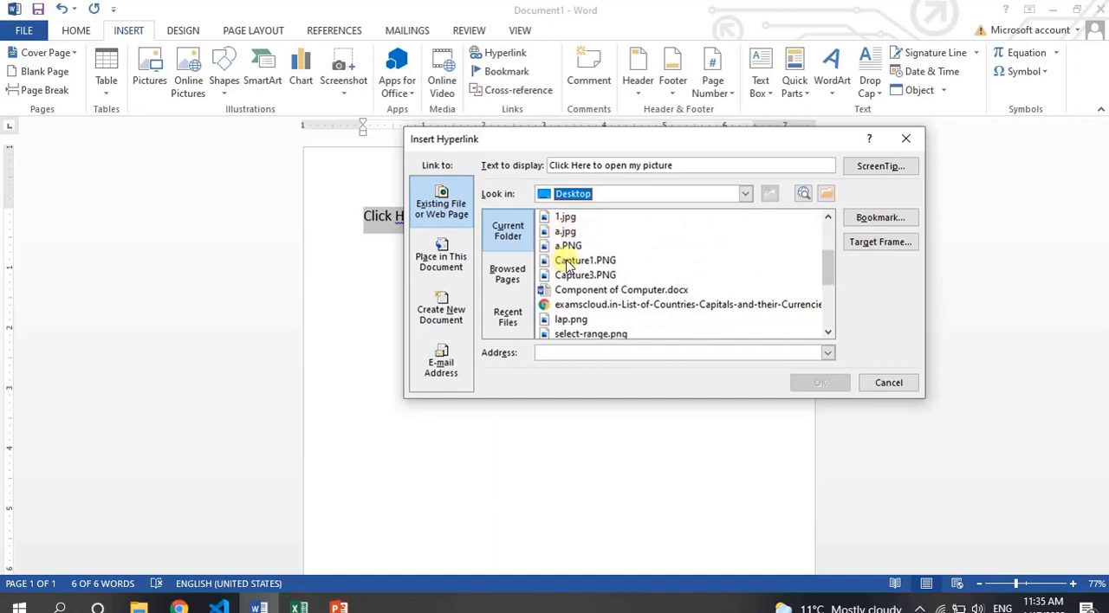
click(574, 260)
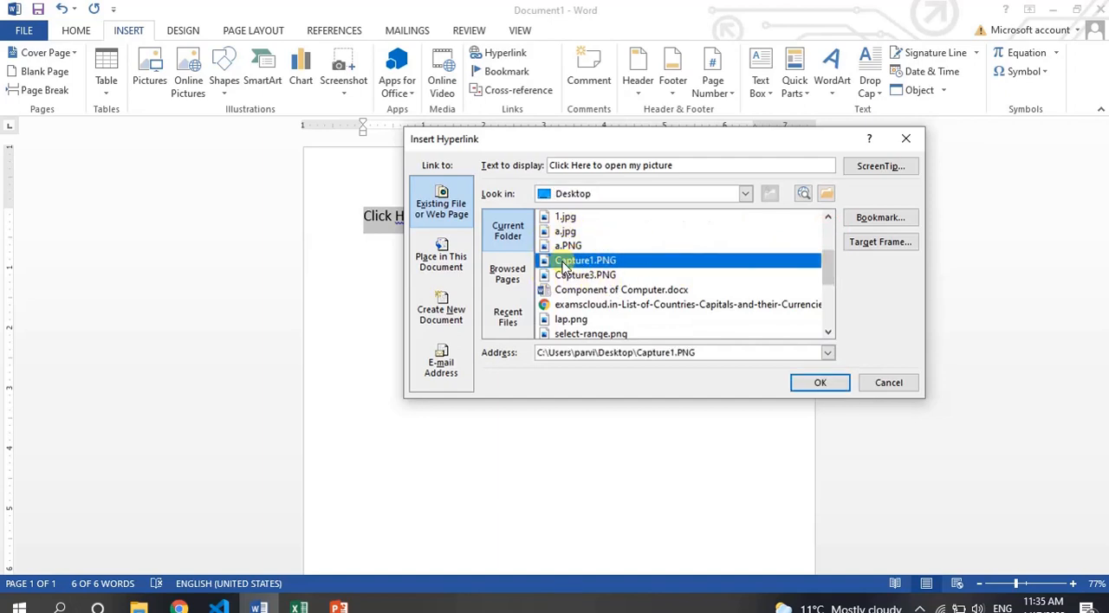
click(801, 384)
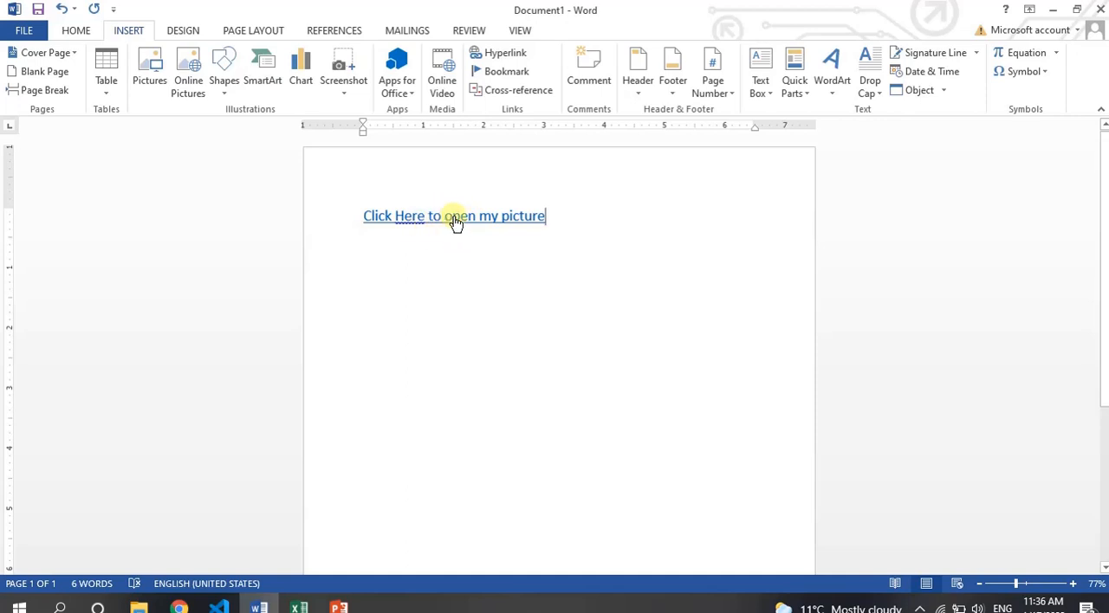
Follow the "Click Here to open my picture" link, accept the security notice, and close the picture viewer.
ctrl+click(453, 218)
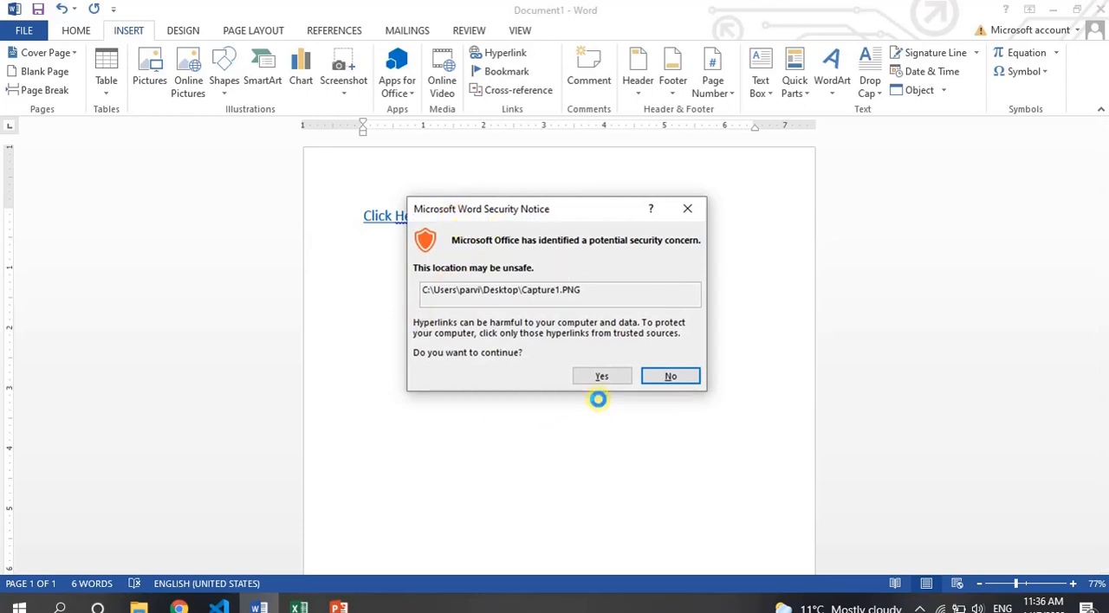
click(602, 378)
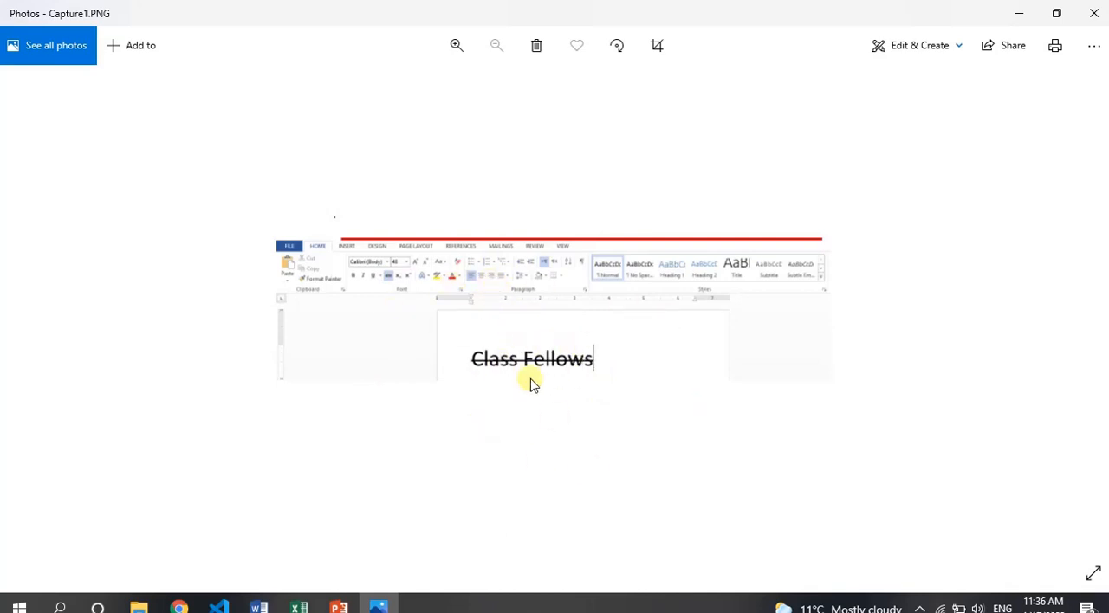
click(1093, 13)
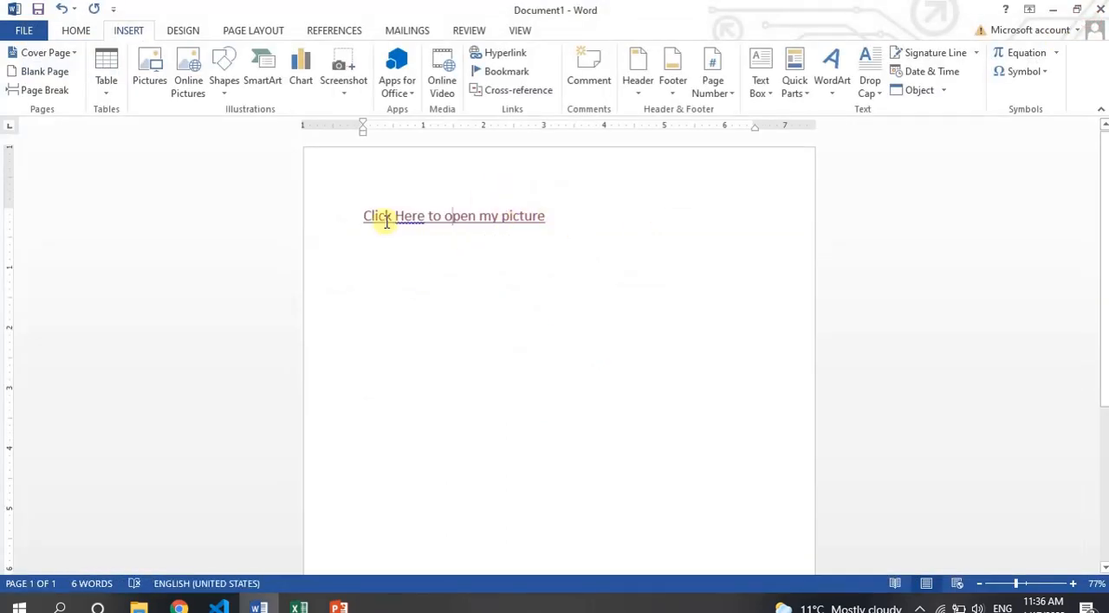
Delete the hyperlinked line so the document is blank.
click(559, 217)
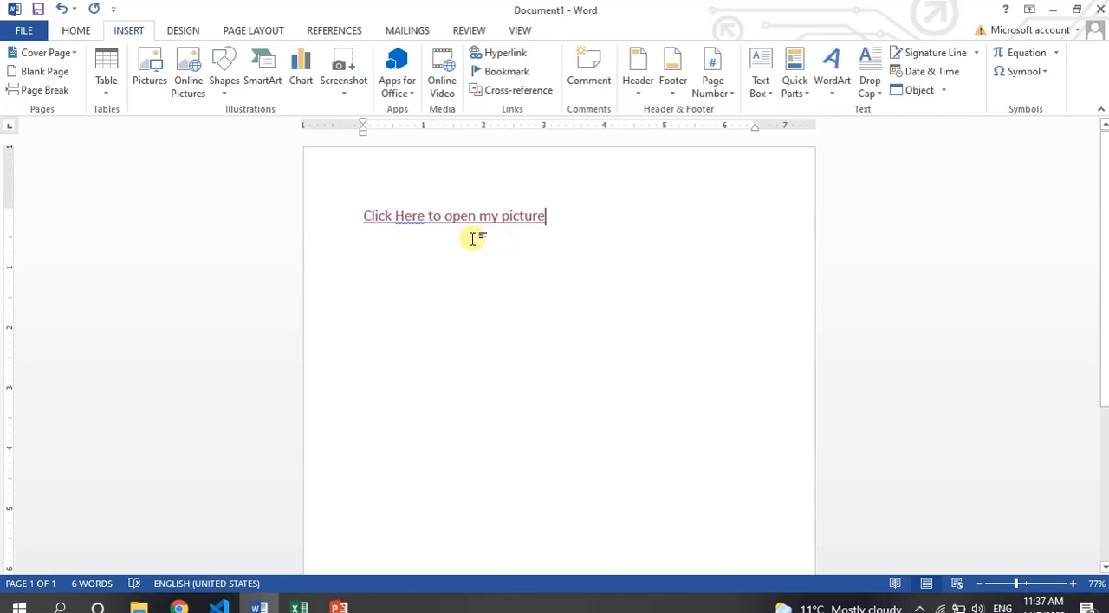
key(ctrl+a)
key(BackSpace)
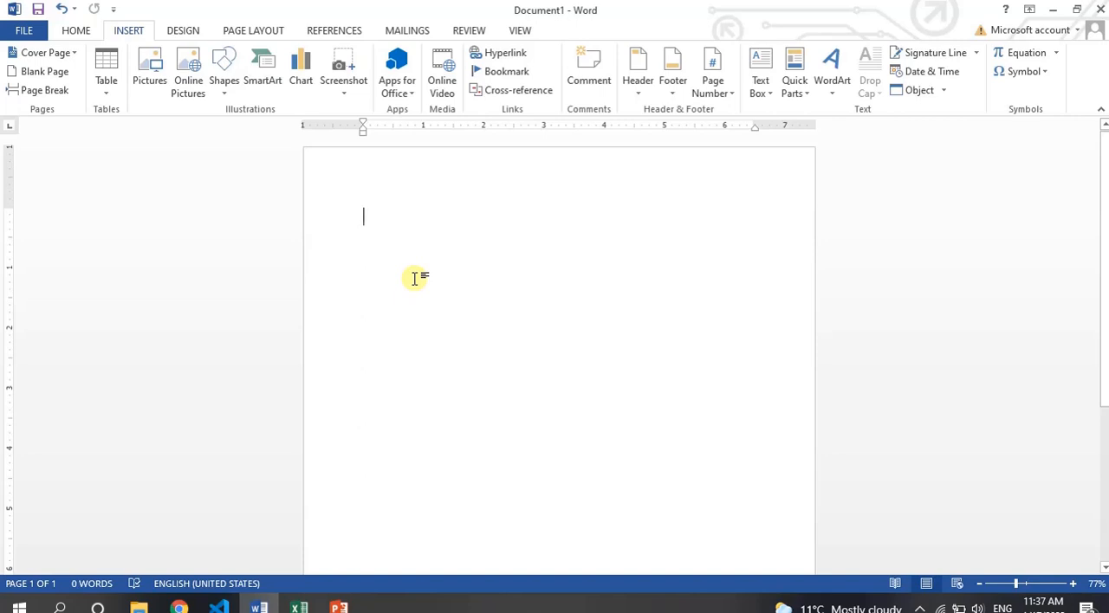
Insert consecutive page breaks to extend the blank document to eight pages.
key(ctrl+Return)
key(ctrl+Return)
key(ctrl+Return)
key(ctrl+Return)
key(ctrl+Return)
key(ctrl+Return)
key(ctrl+Return)
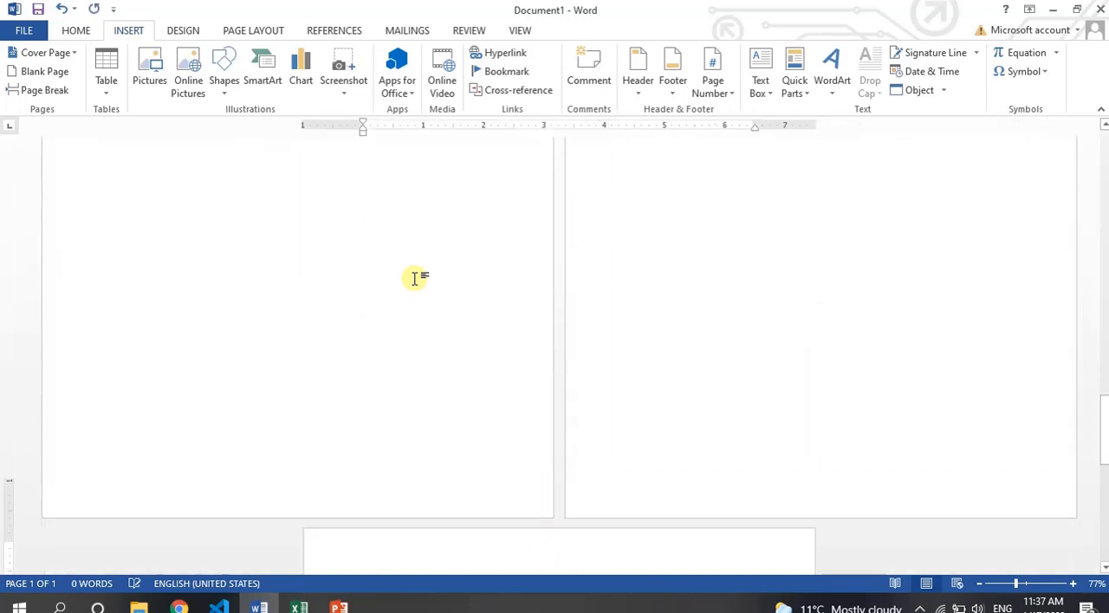
click(926, 583)
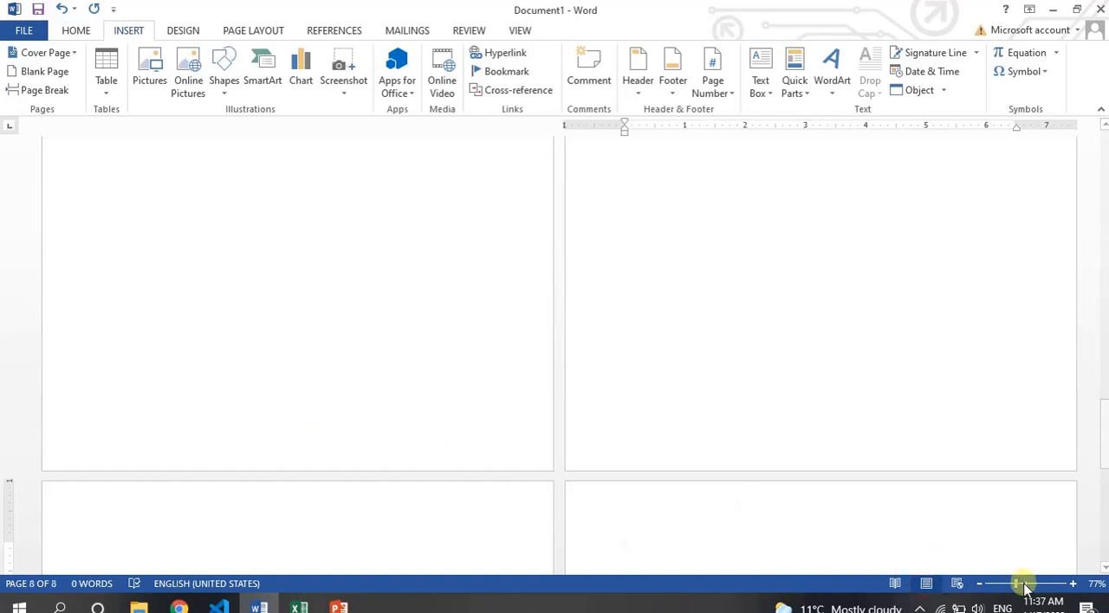
drag(1022, 584, 1026, 586)
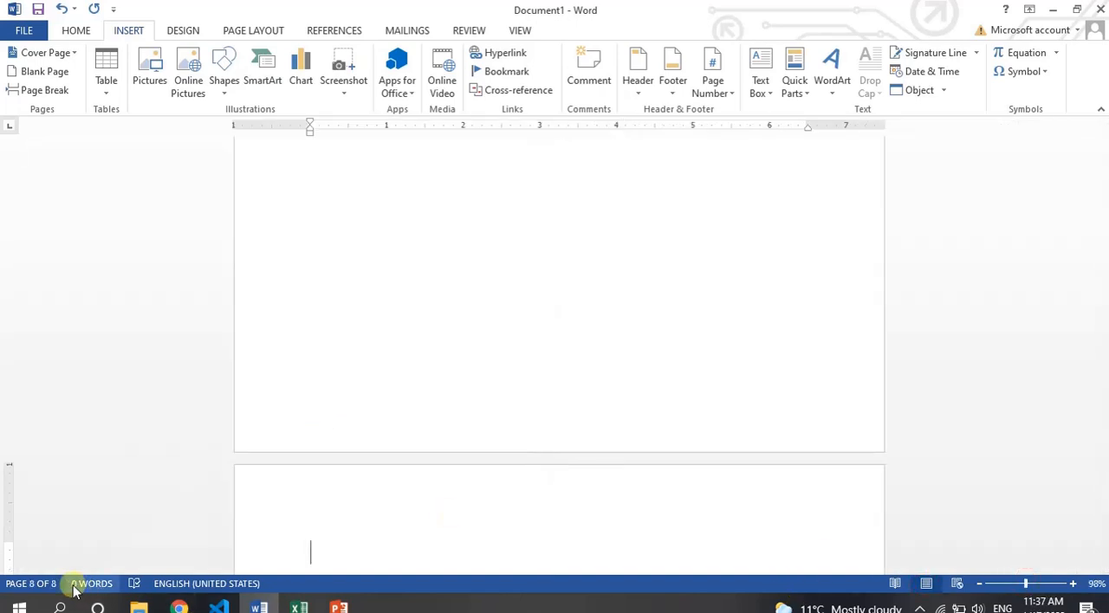
scroll(464, 420, down, 5)
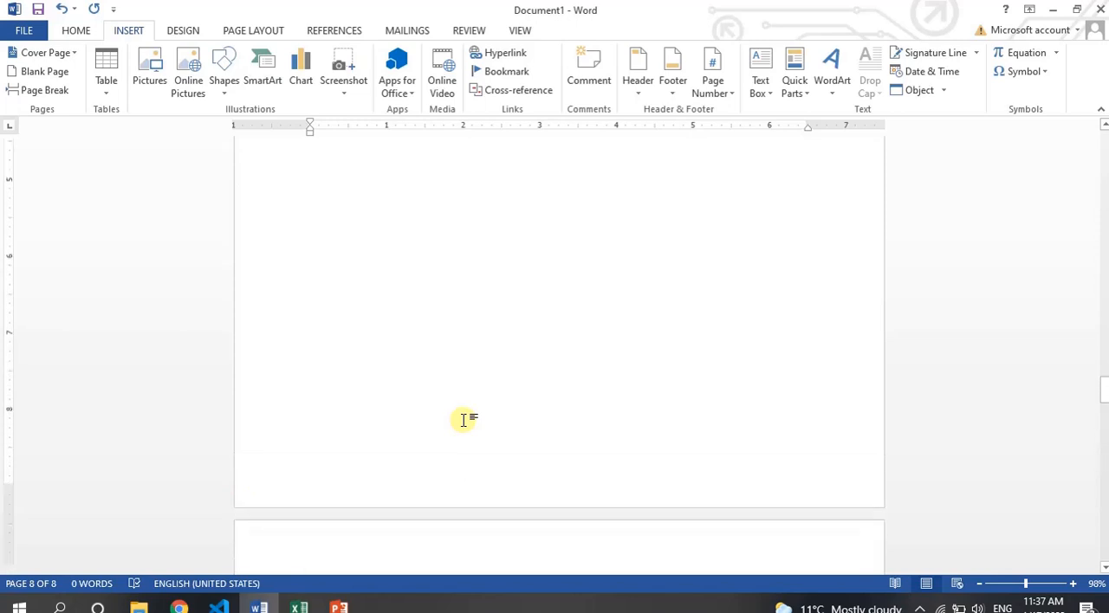
Enter the heading "Lesson 1" on the first line of page 2.
key(Up)
key(Up)
key(Up)
key(Up)
key(Up)
key(Up)
key(Up)
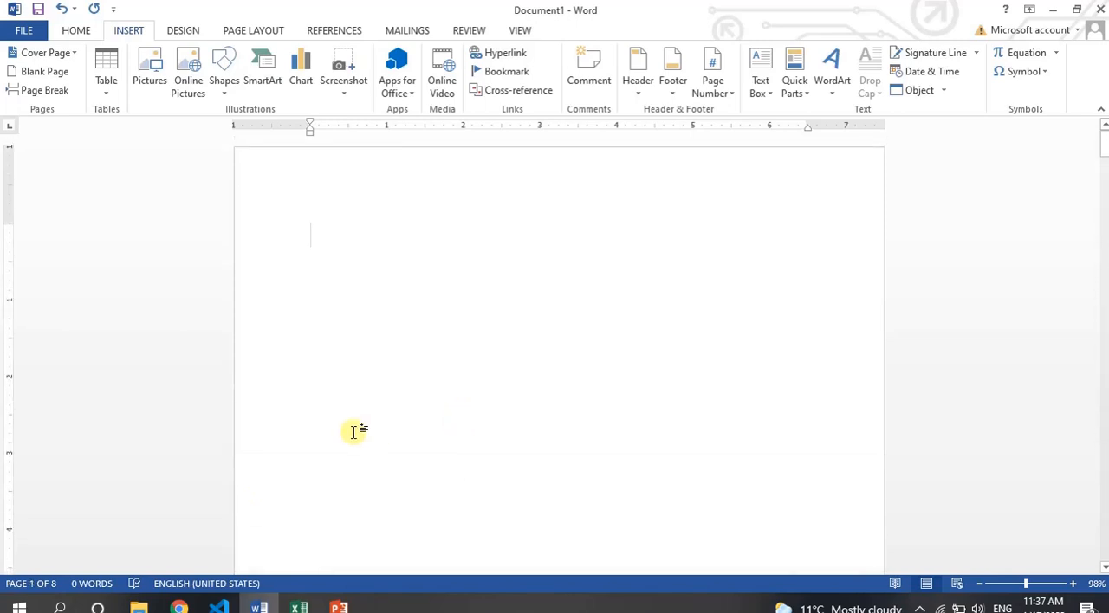
scroll(353, 432, down, 5)
scroll(354, 432, down, 4)
click(353, 432)
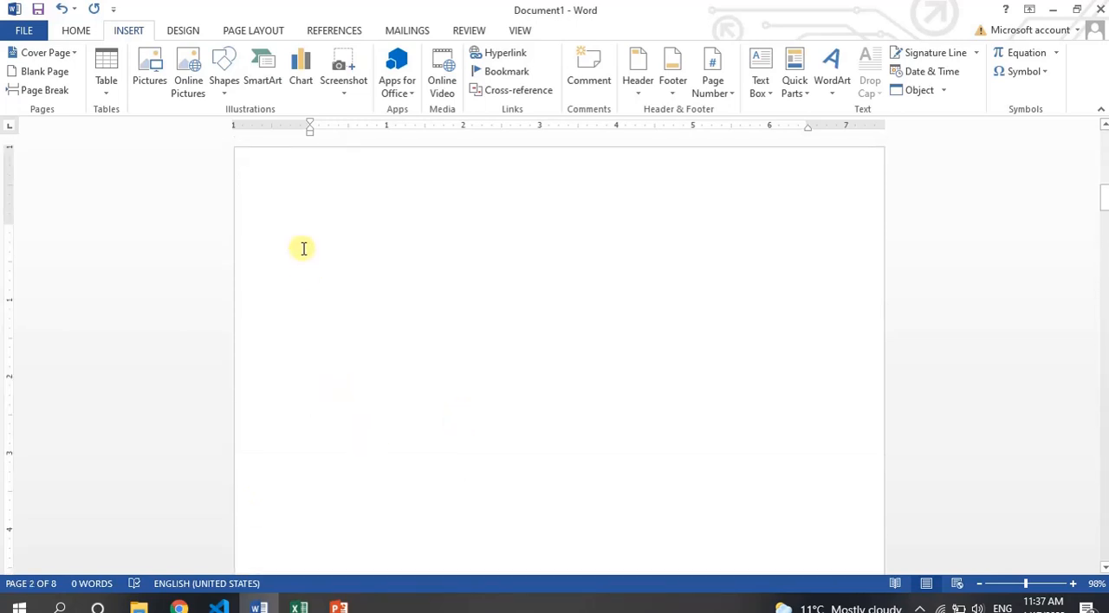
text(Lesson )
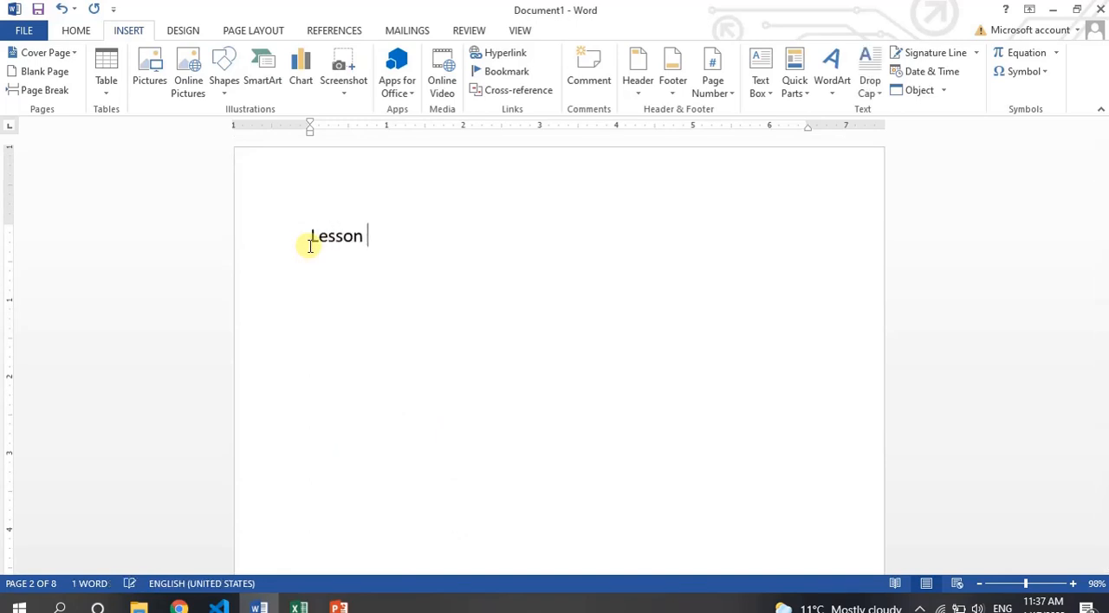
text(1)
key(Return)
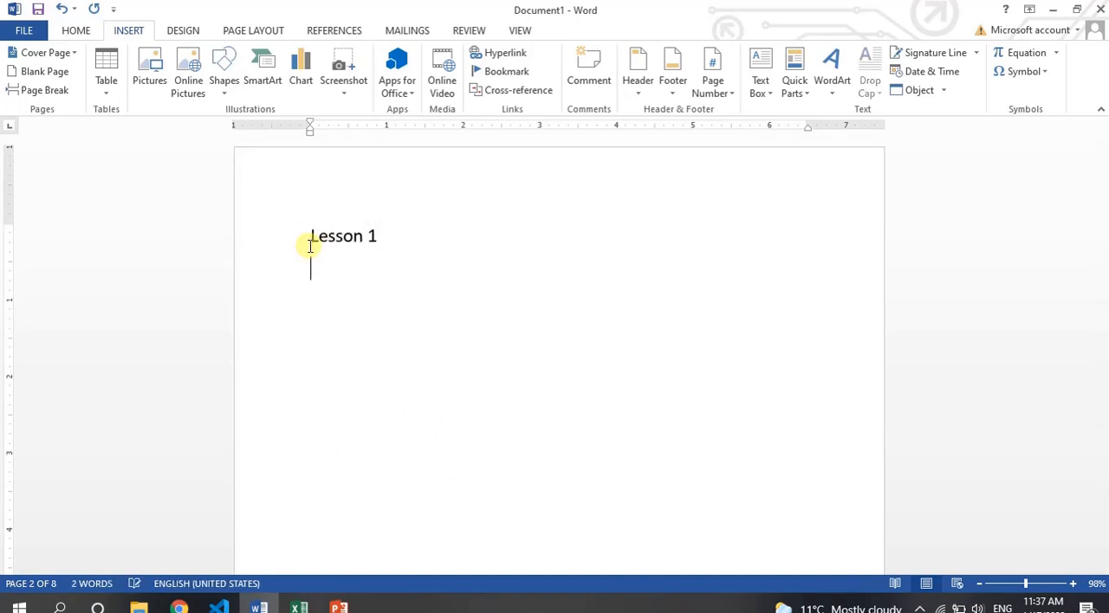
Generate sample text under the Lesson 1 heading with =rand(5,5).
text(=rand()
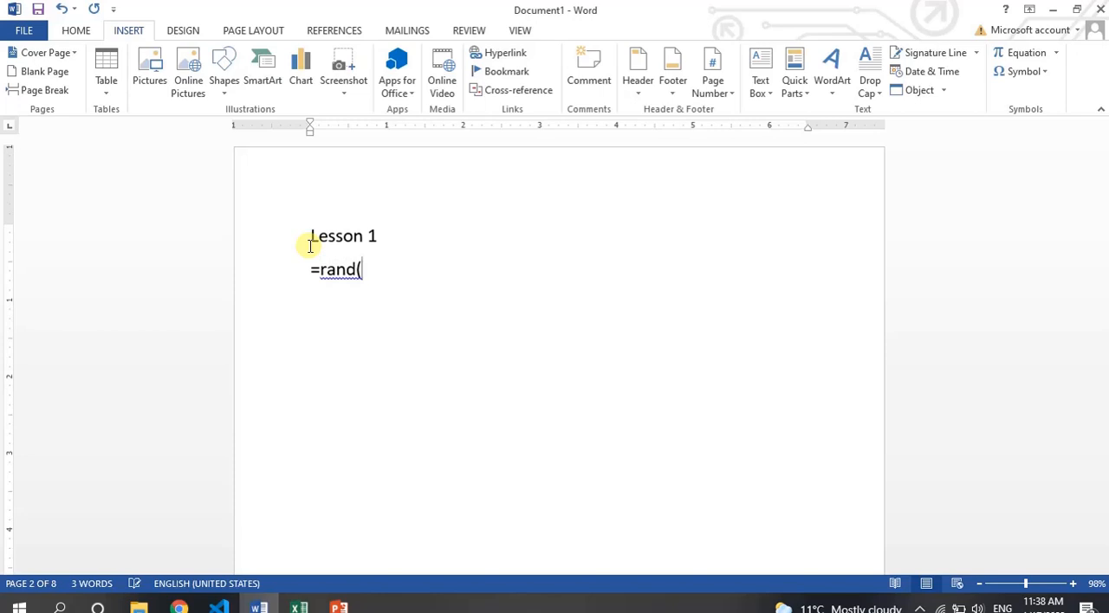
text(5,5))
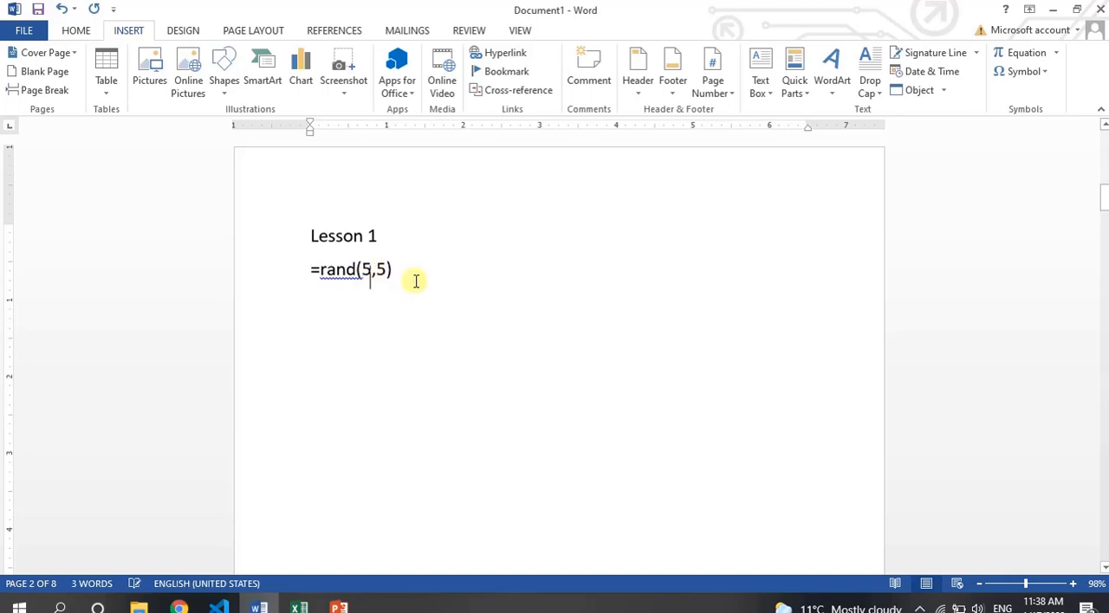
key(Return)
Add blank lines after the Lesson 1 text to reach page 4 and enter the heading "Lesson 2" there.
scroll(495, 351, up, 3)
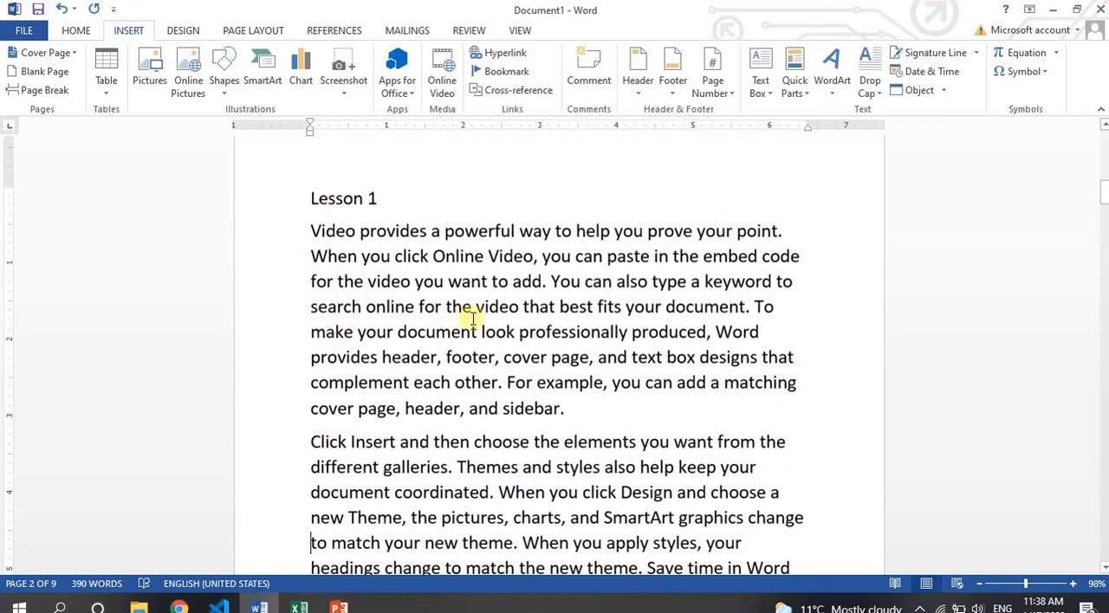
scroll(472, 319, down, 6)
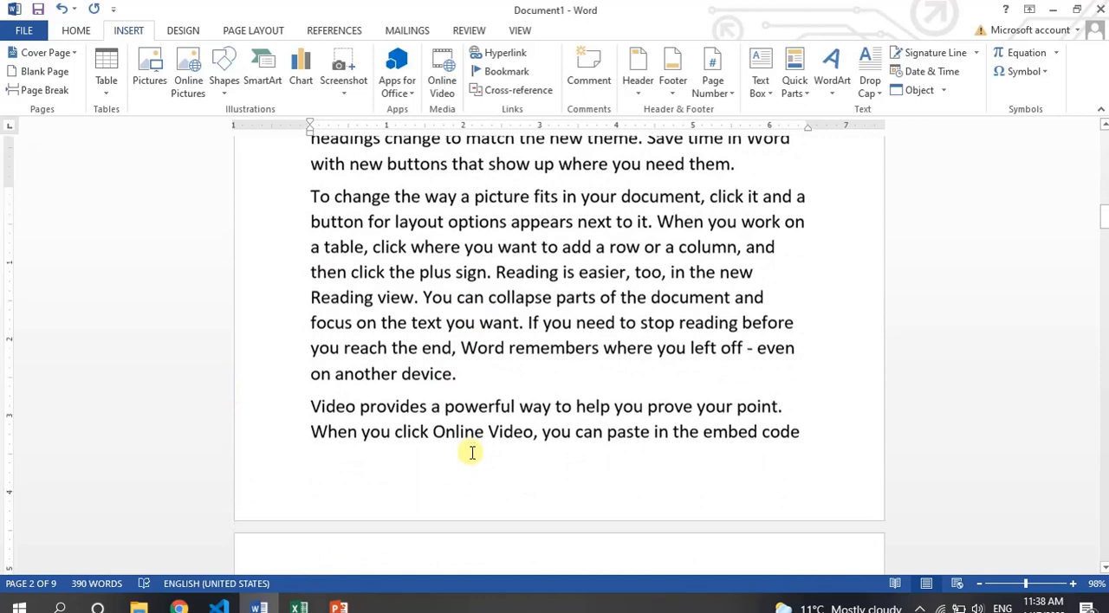
scroll(472, 451, down, 5)
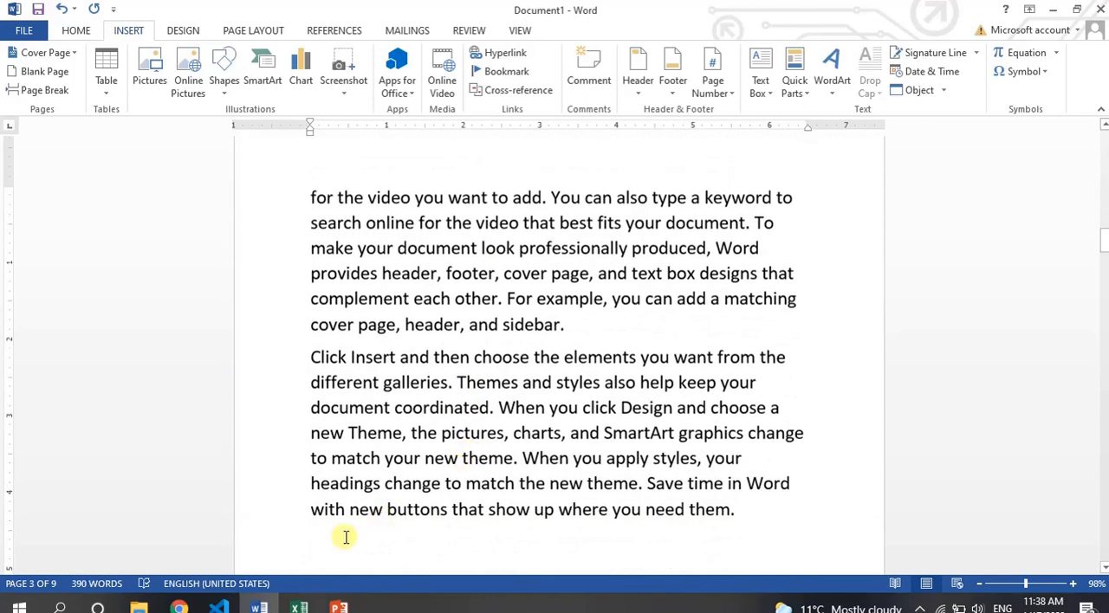
key(Return)
key(Return)
key(Return)
key(Return)
key(Return)
key(Return)
key(Return)
key(Return)
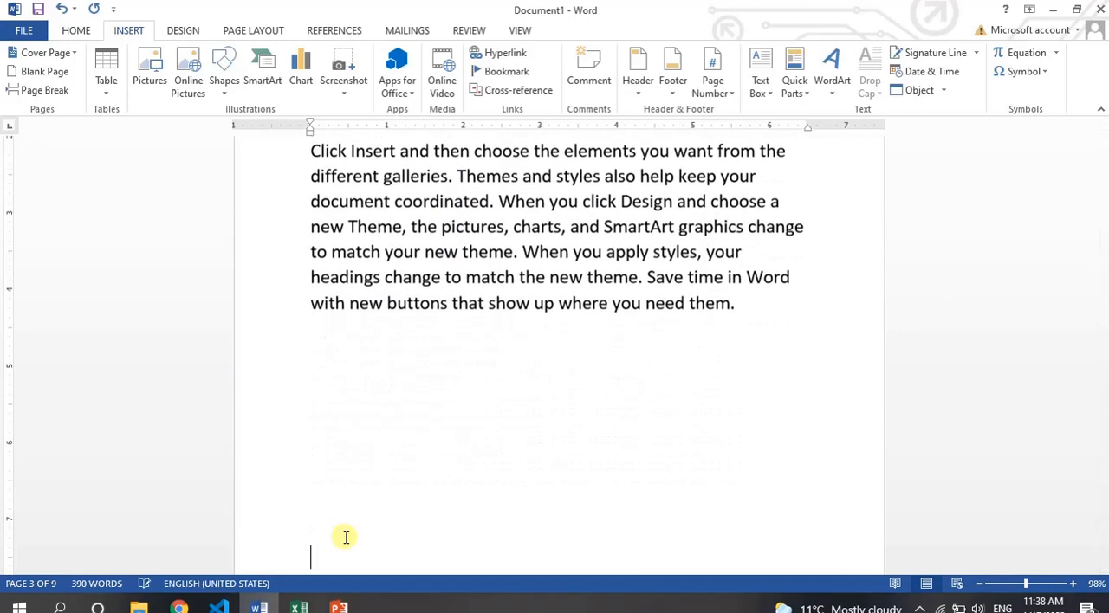
key(Return)
key(Return)
key(Return)
key(Return)
key(Return)
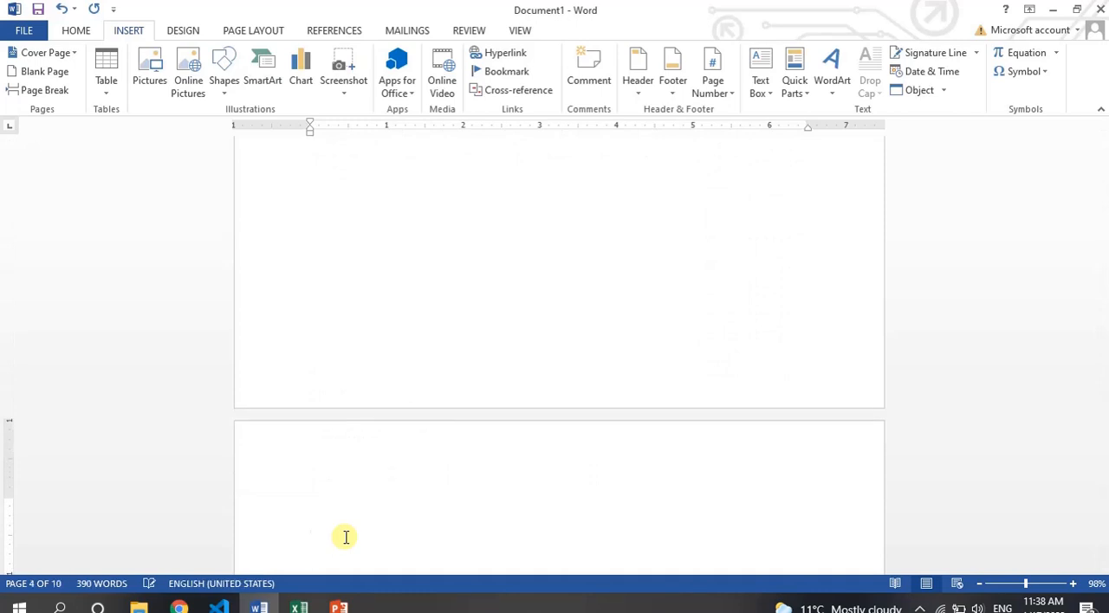
text(Lesso)
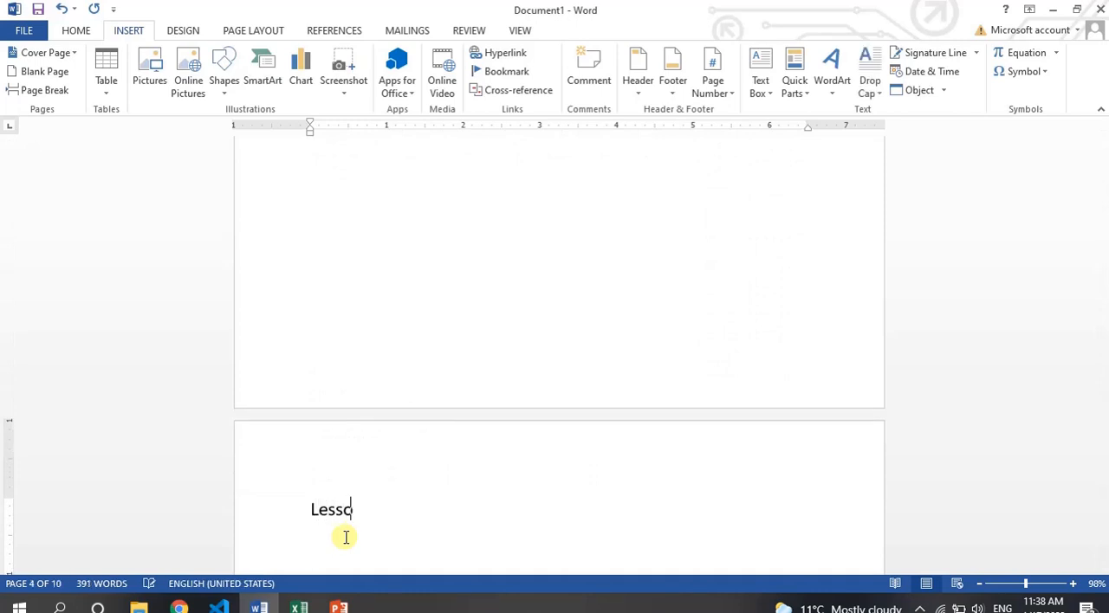
text(n 2)
key(Return)
Generate sample text under the Lesson 2 heading with =rand(2,3).
text(=rand)
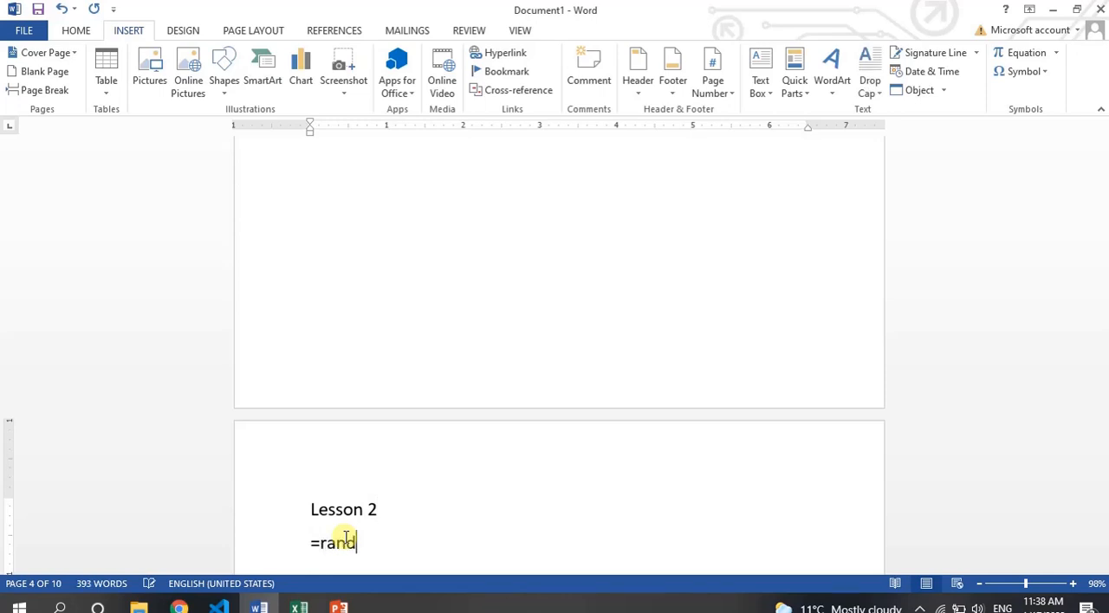
text((2,3))
key(Return)
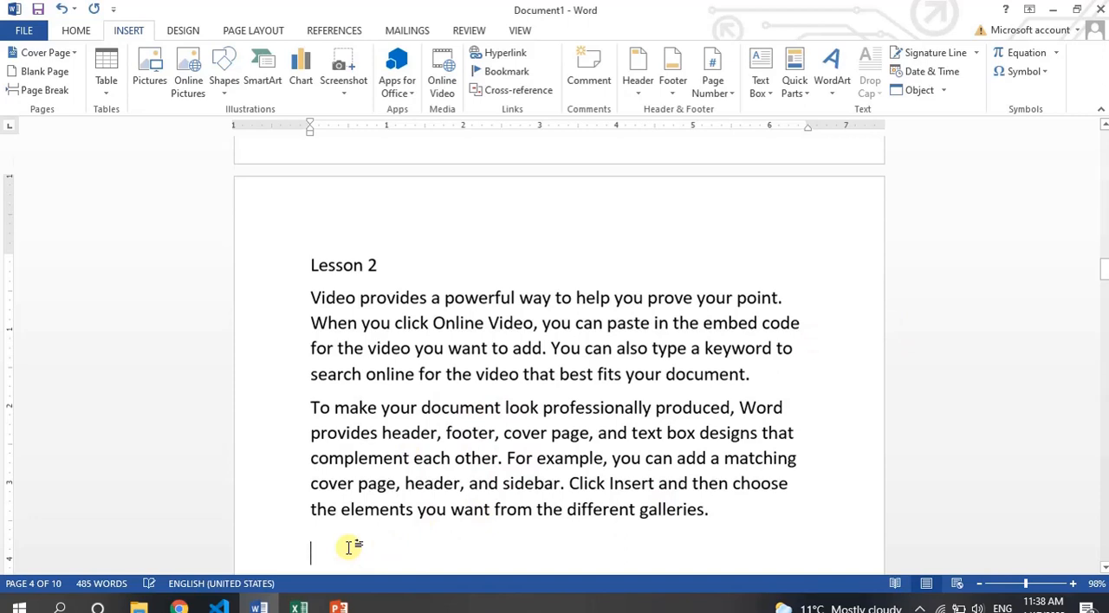
Add blank lines down to page 5, enter the heading "Lesson -3" and generate sample text below it with =rand().
key(Return)
key(Return)
key(Return)
key(Return)
key(Return)
key(Return)
key(Return)
key(Return)
key(Return)
key(Return)
key(Return)
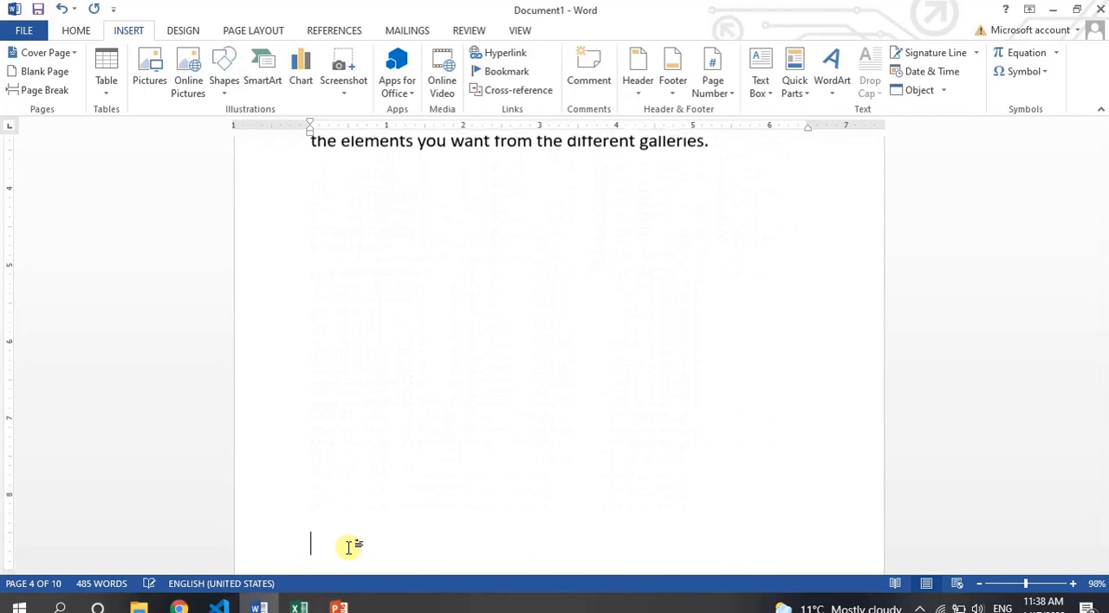
key(Return)
text(Lesson )
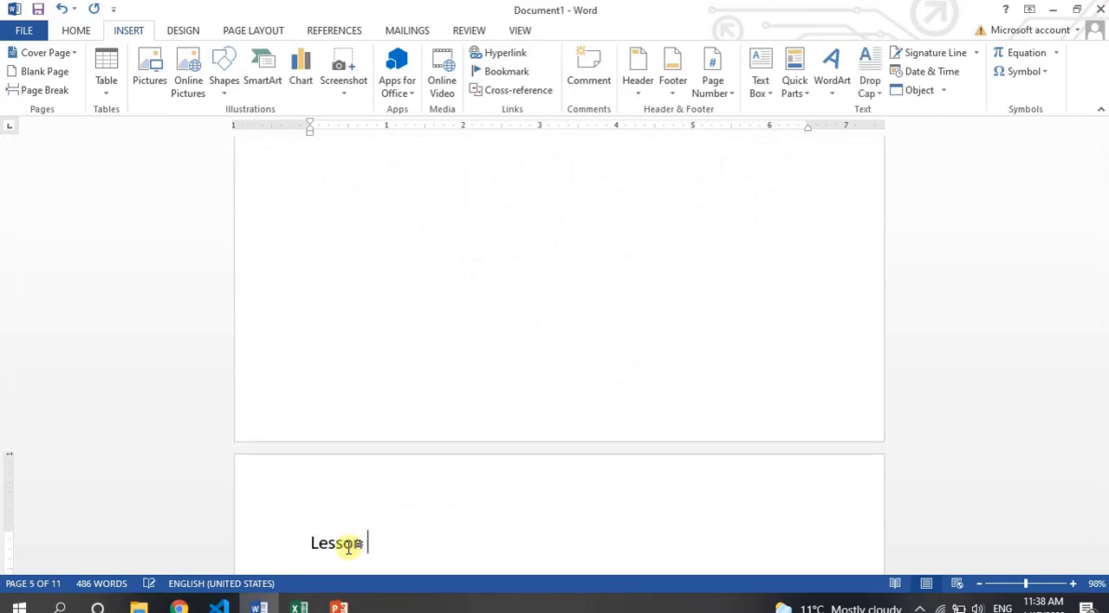
text(-3)
key(Return)
text(=r)
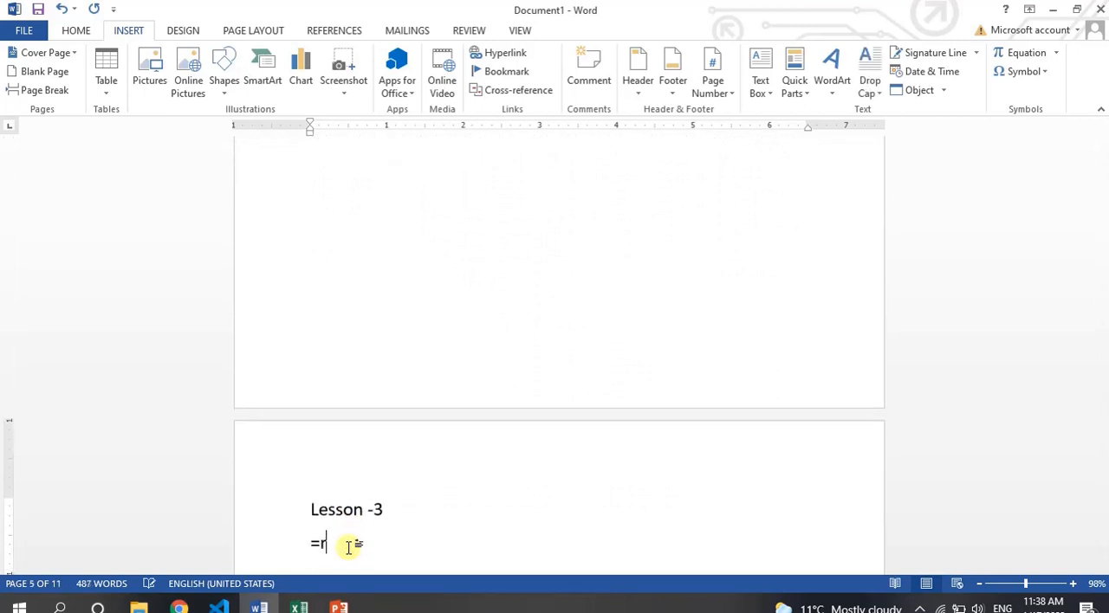
text(and())
key(Return)
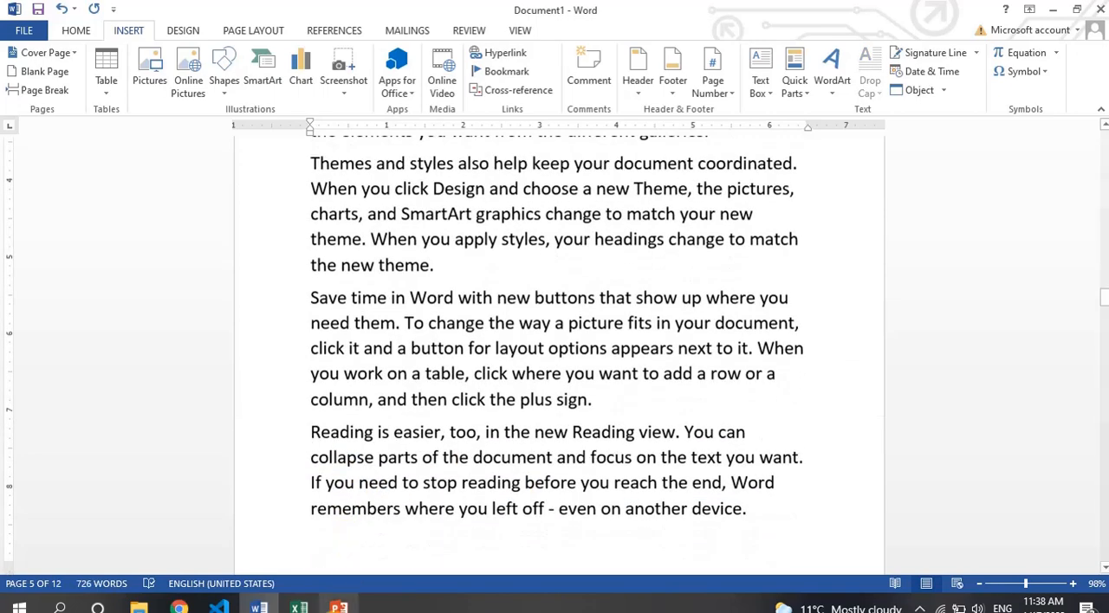
Enter the heading "Lesson -5" on page 6 and generate sample text below it with =rand().
key(Return)
text(:ess)
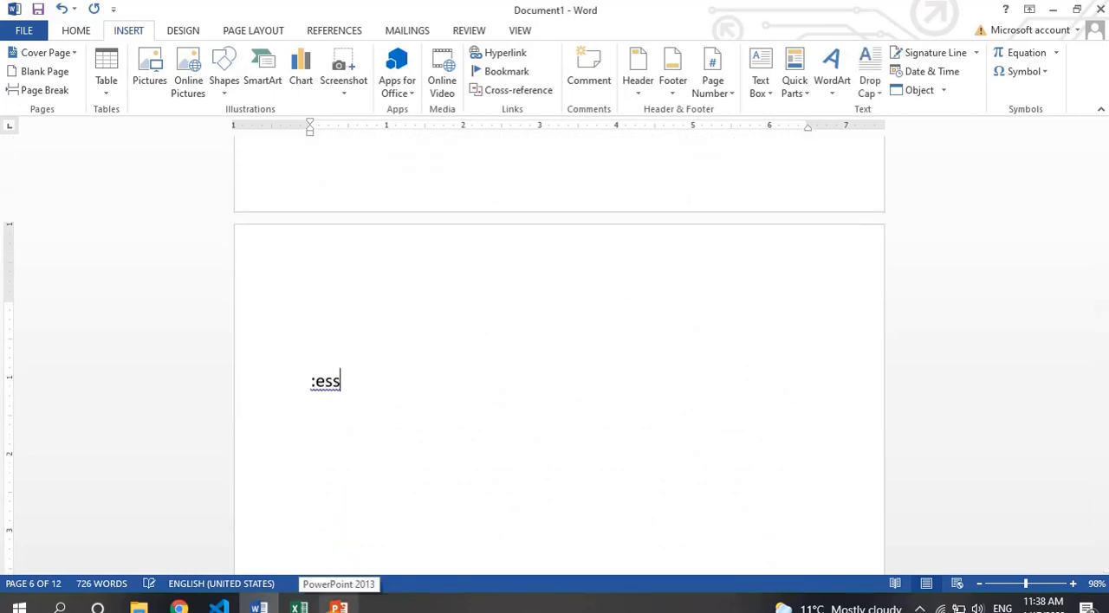
key(BackSpace)
key(BackSpace)
key(BackSpace)
key(BackSpace)
text(Lesson )
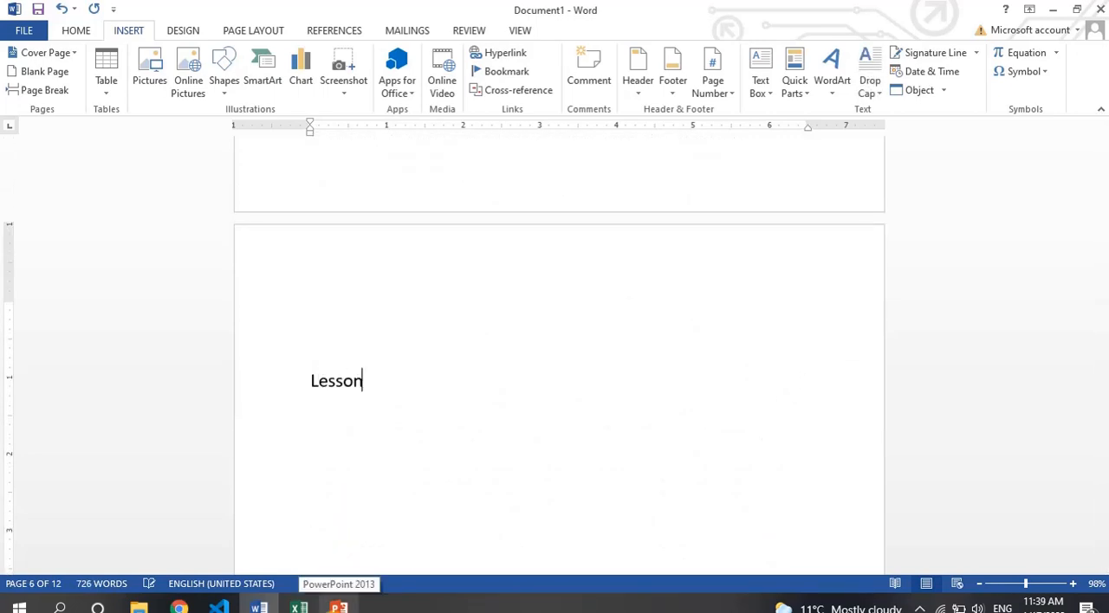
text(-5)
key(Return)
text(=rand())
key(Return)
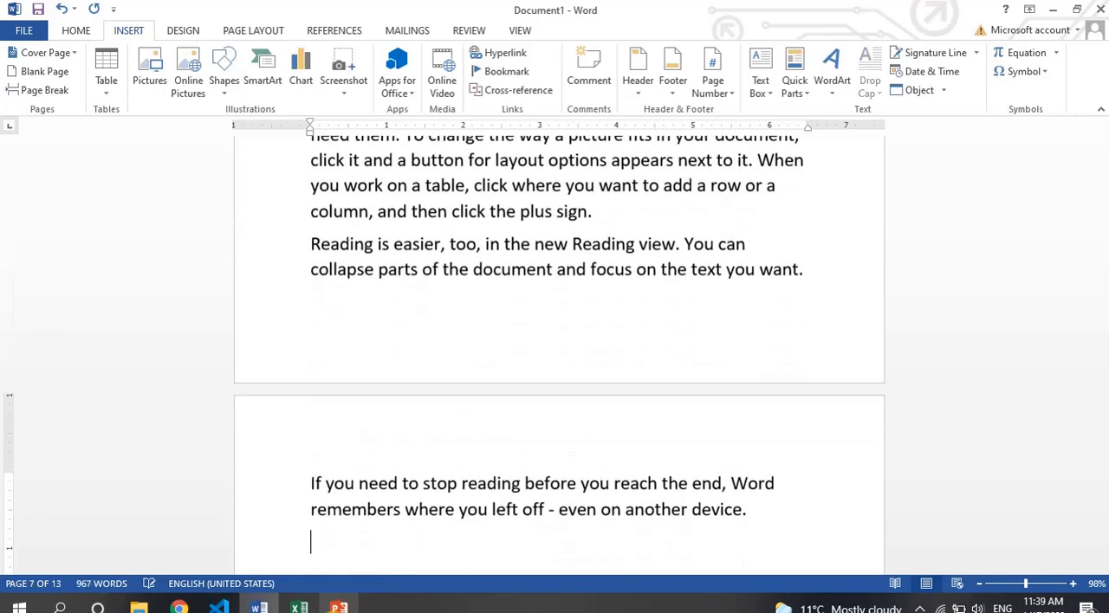
Return to the blank first page and enter the line "Go to Lesson 1" at its start.
key(Page_Up)
key(Page_Up)
key(Page_Up)
key(Page_Up)
key(Page_Up)
key(Page_Up)
key(Page_Up)
key(Page_Up)
key(Page_Up)
key(Page_Up)
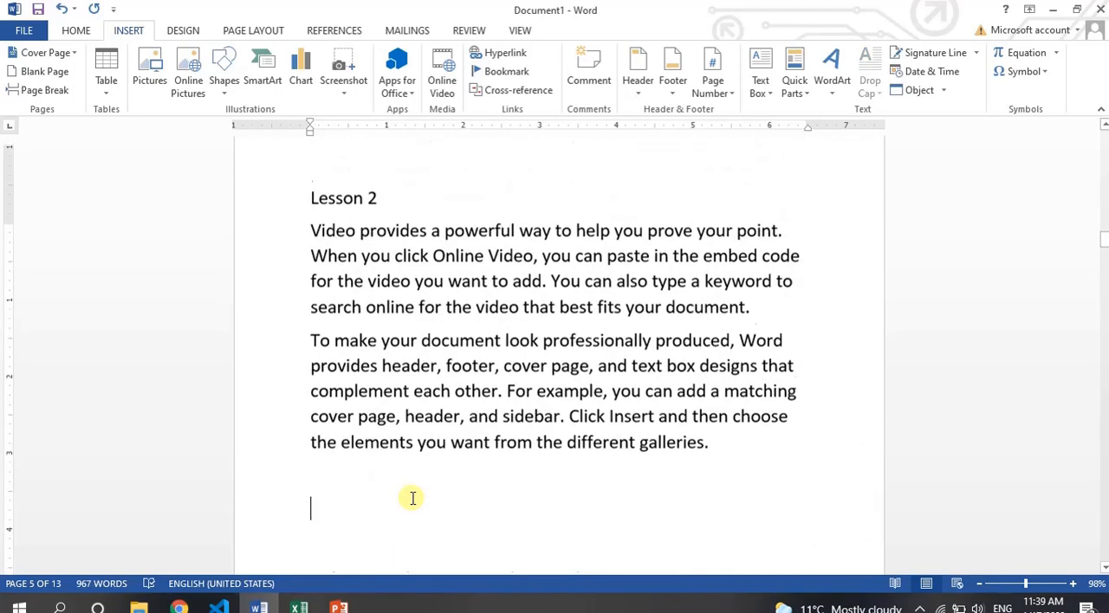
key(Page_Up)
key(Page_Up)
key(Page_Up)
key(Page_Up)
key(Page_Up)
key(Page_Up)
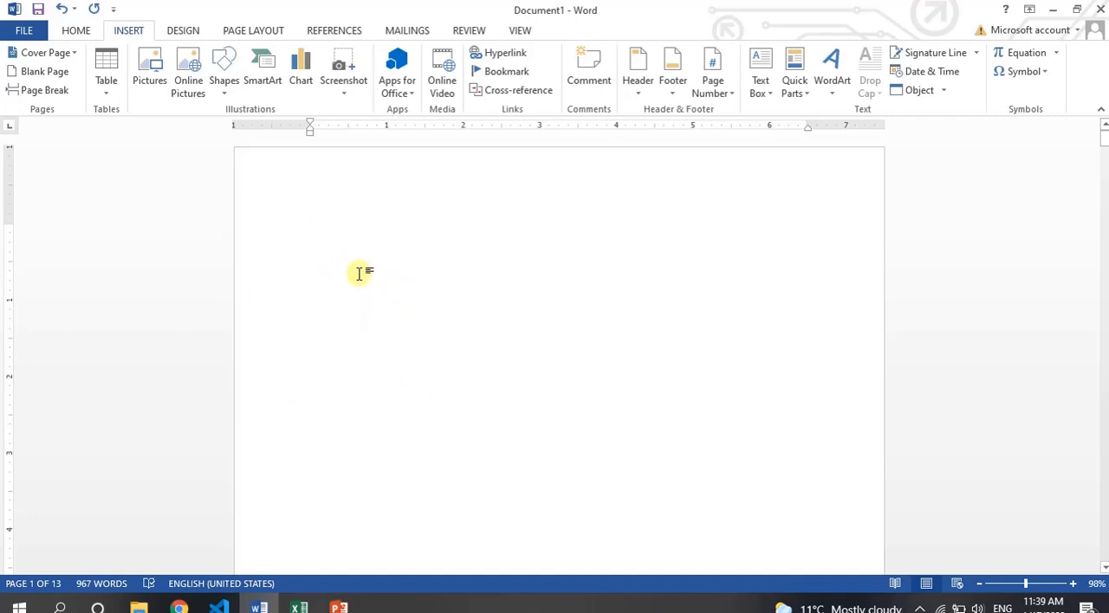
text(Go to)
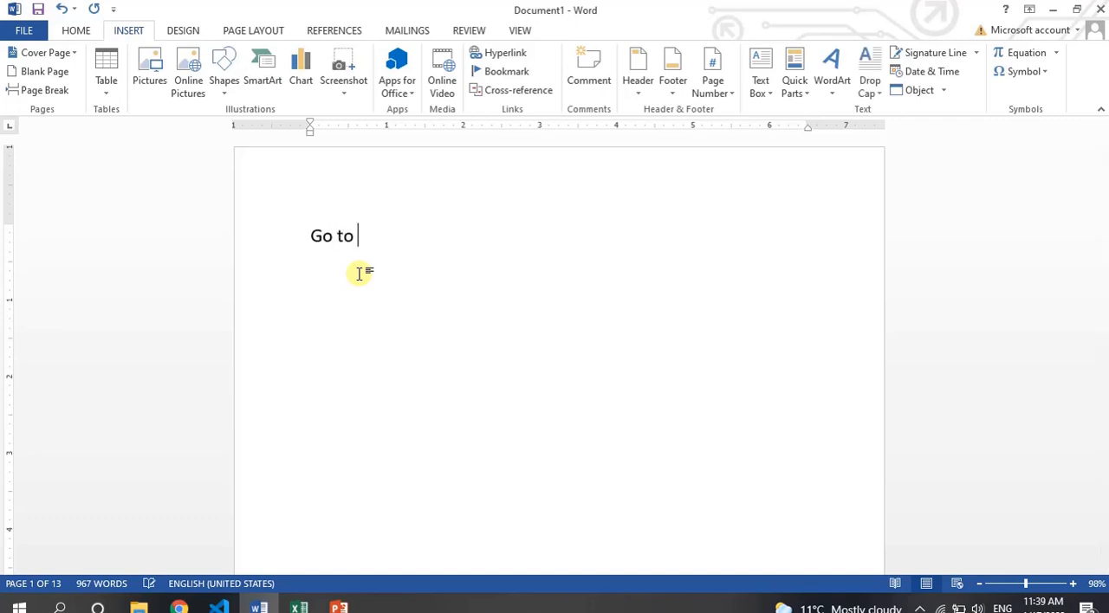
text( Lesson 1)
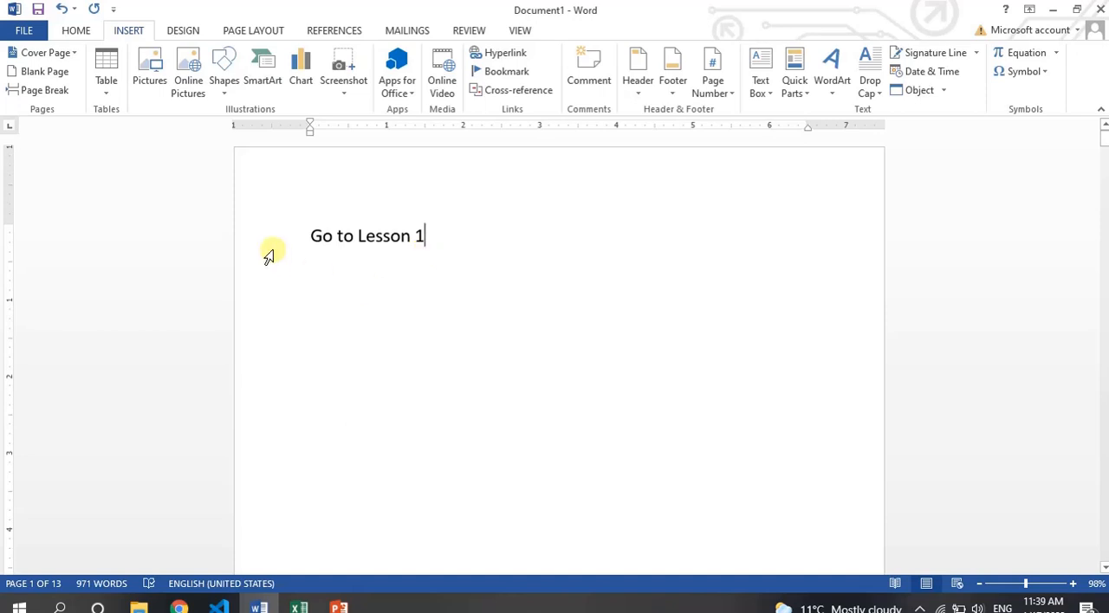
Copy the "Go to Lesson 1" line and paste it four times on separate lines below.
click(307, 245)
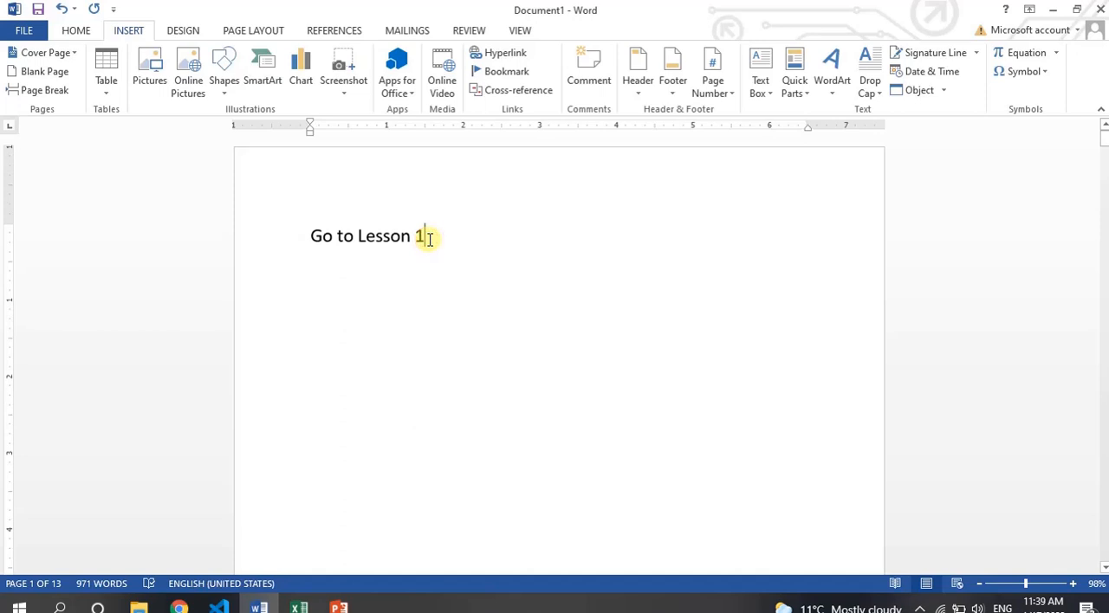
shift+click(429, 239)
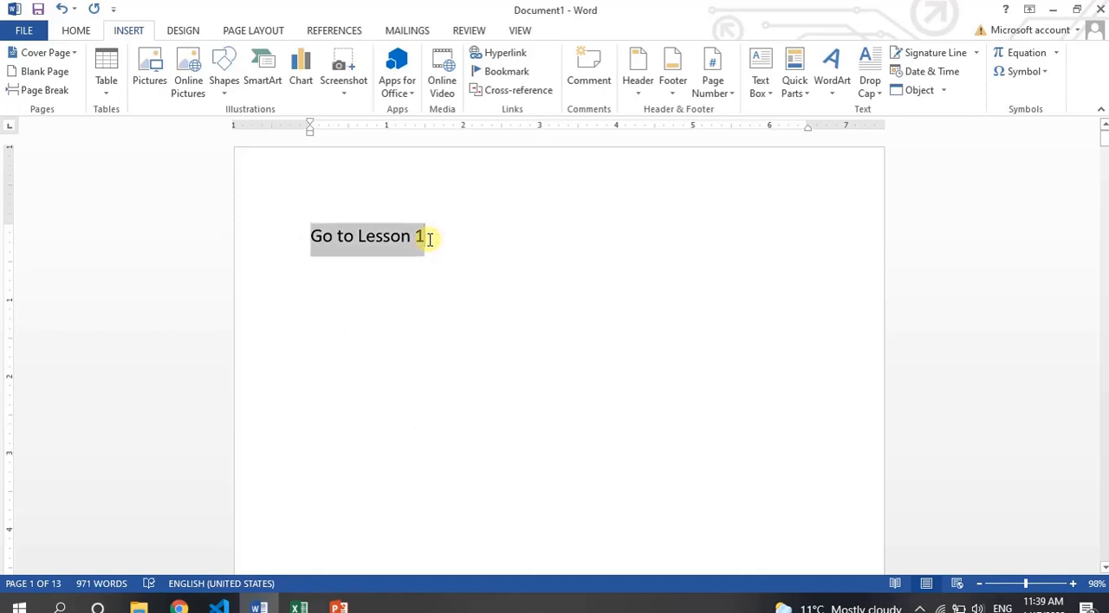
key(ctrl+c)
key(Right)
key(Return)
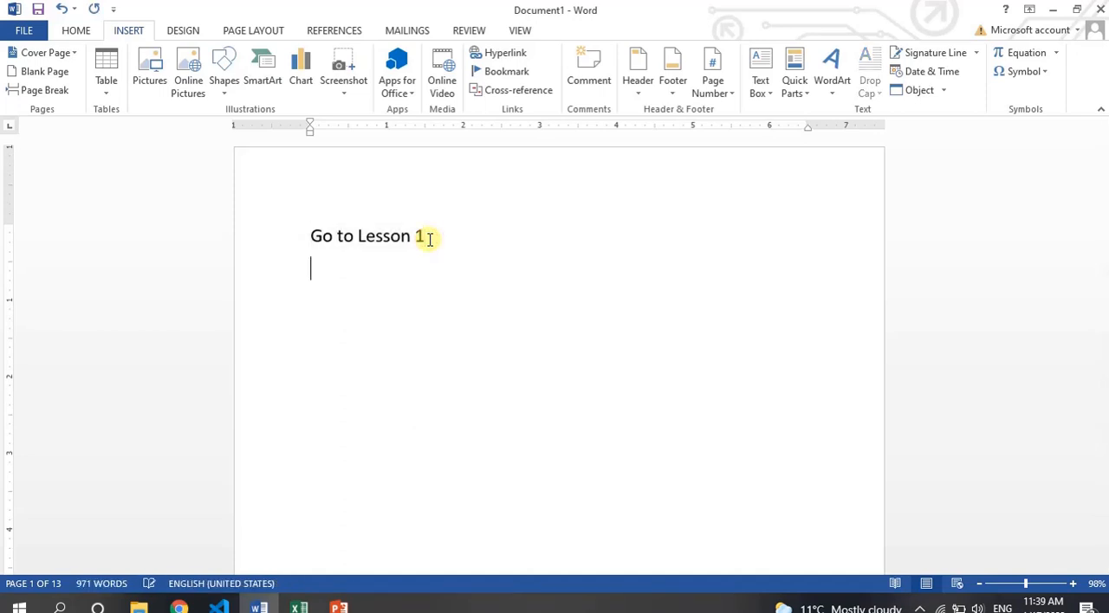
key(ctrl+v)
key(Return)
key(ctrl+v)
key(Return)
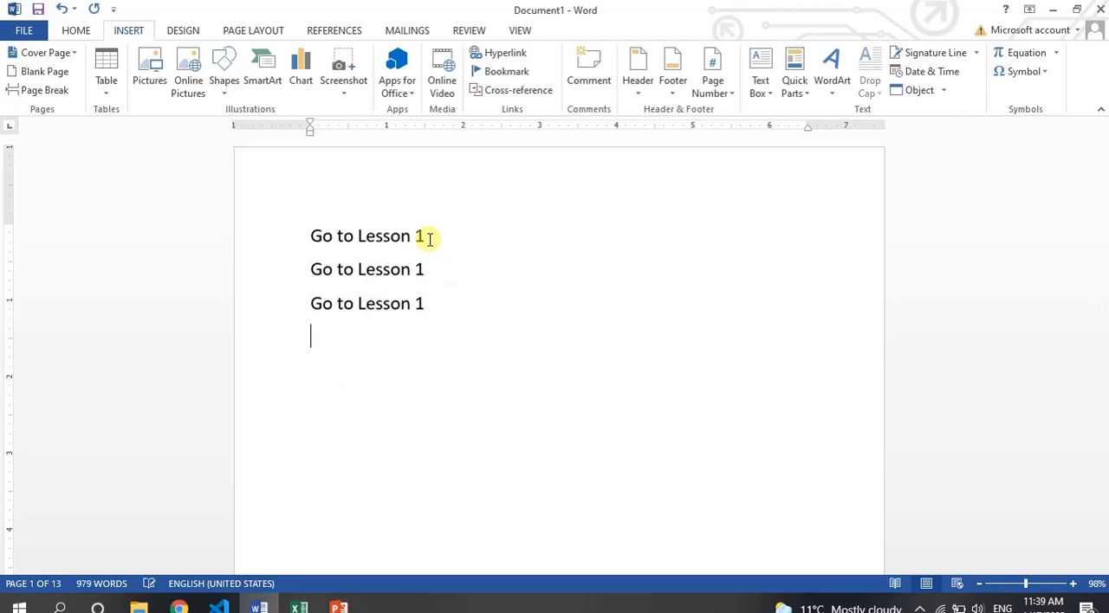
key(ctrl+v)
key(Return)
key(ctrl+v)
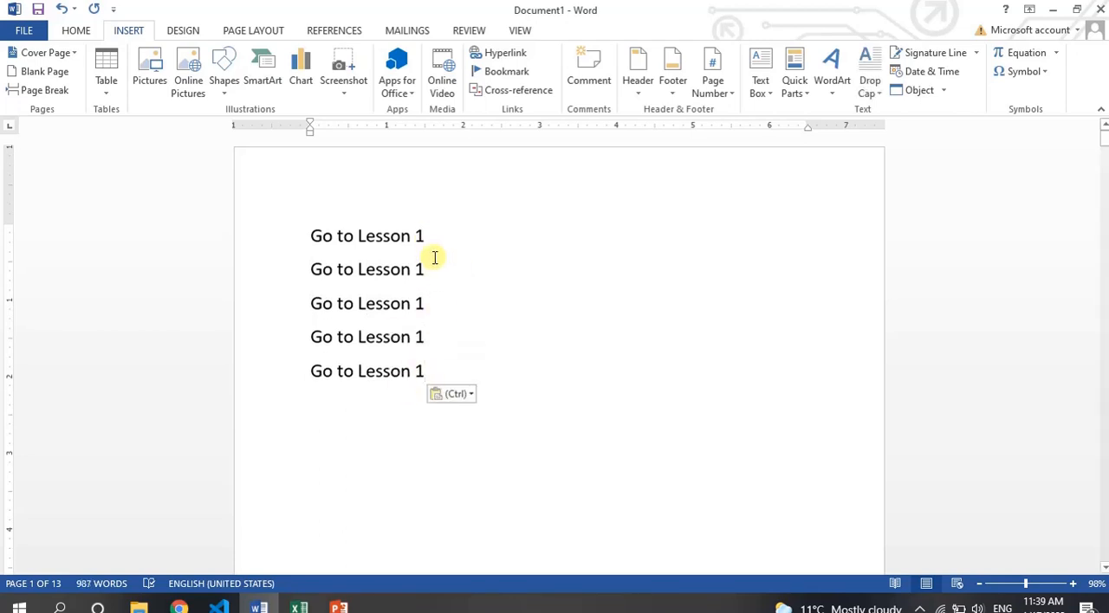
Renumber the four pasted lines as "Go to Lesson 2", "Go to Lesson 3", "Go to Lesson 4" and "Go to Lesson 5".
click(426, 263)
key(BackSpace)
text(2)
key(Down)
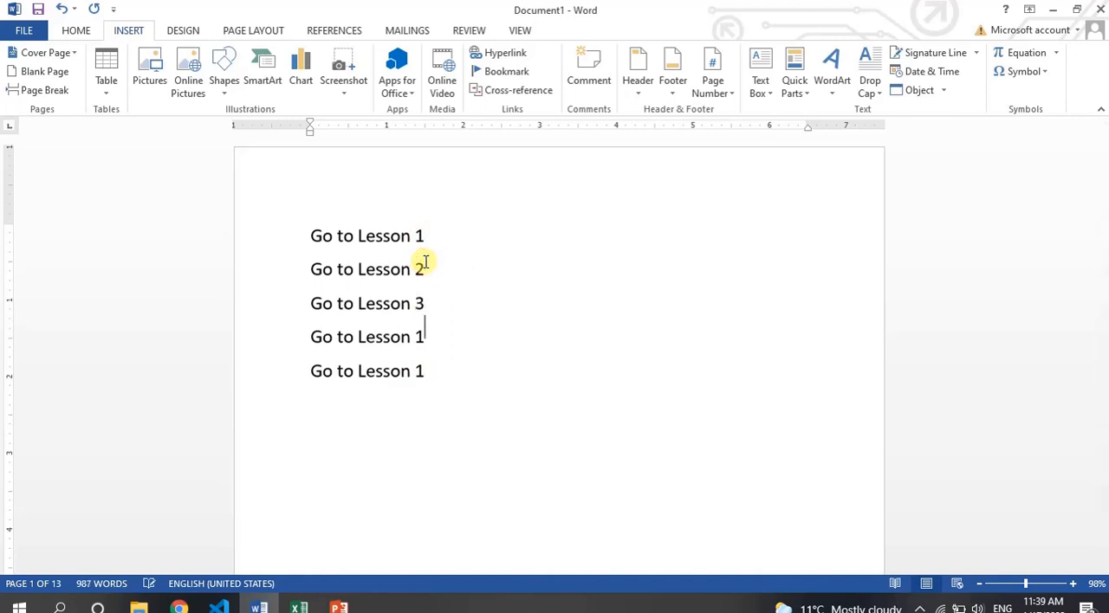
text(5)
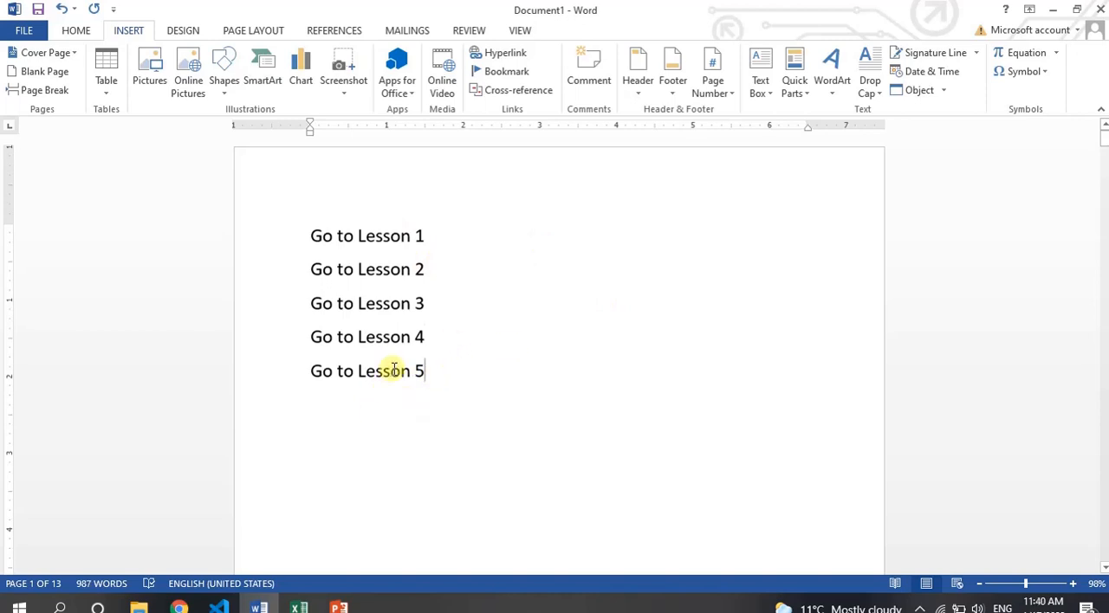
Apply the Heading 1 style to the "Lesson 1" title on page 2.
scroll(396, 386, down, 8)
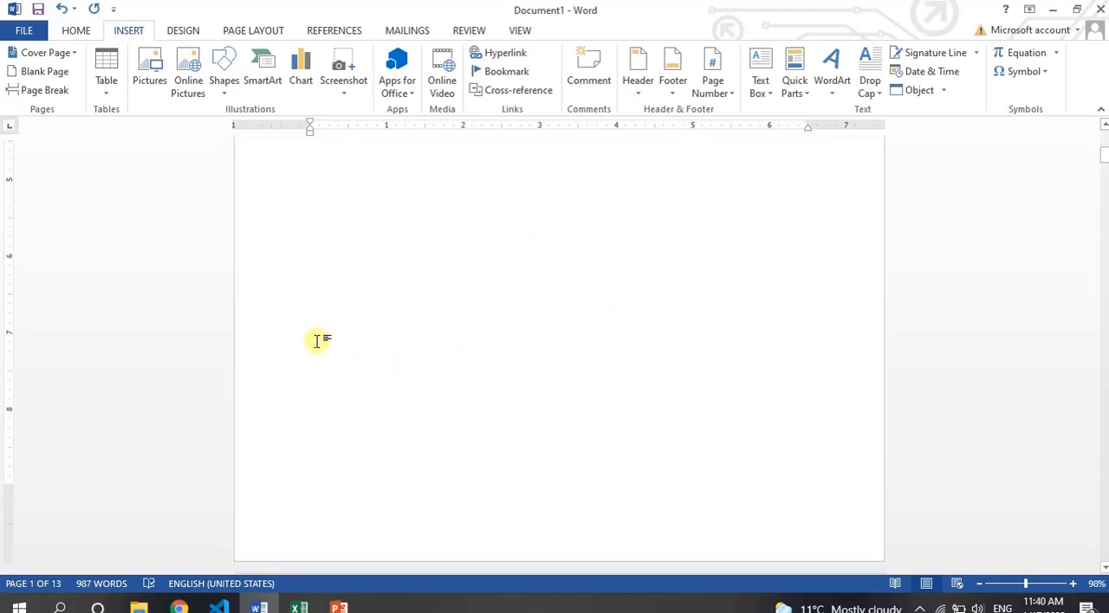
scroll(314, 339, up, 8)
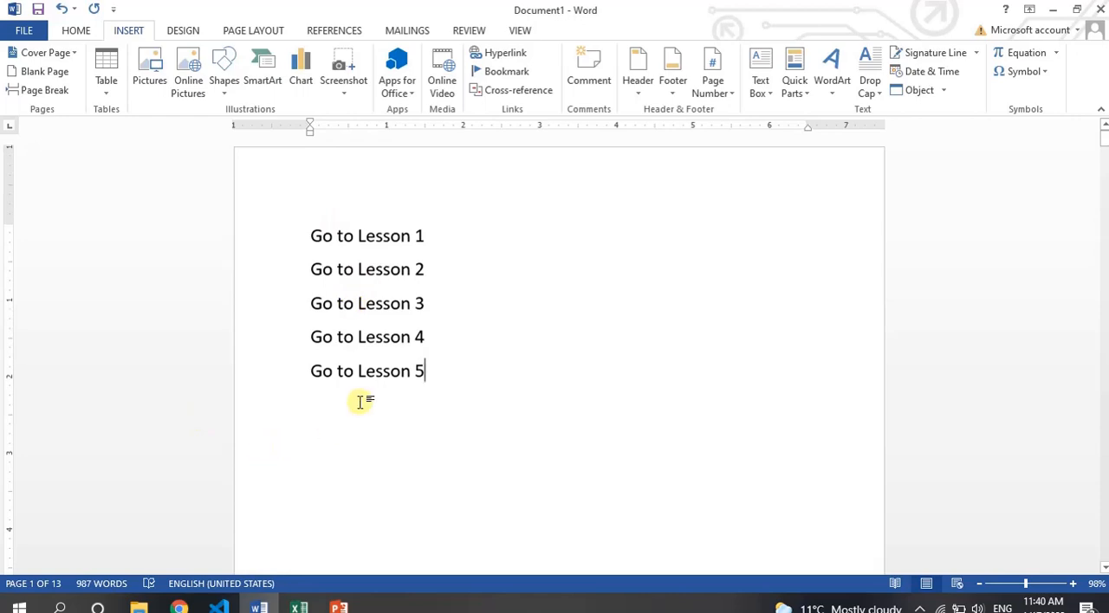
scroll(359, 401, down, 15)
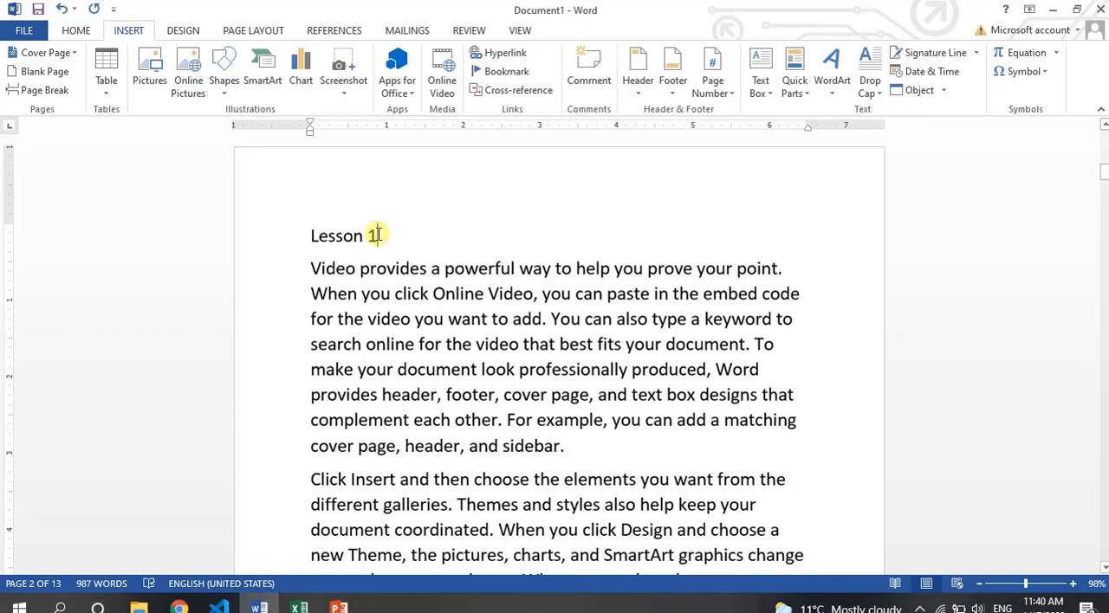
drag(374, 235, 310, 236)
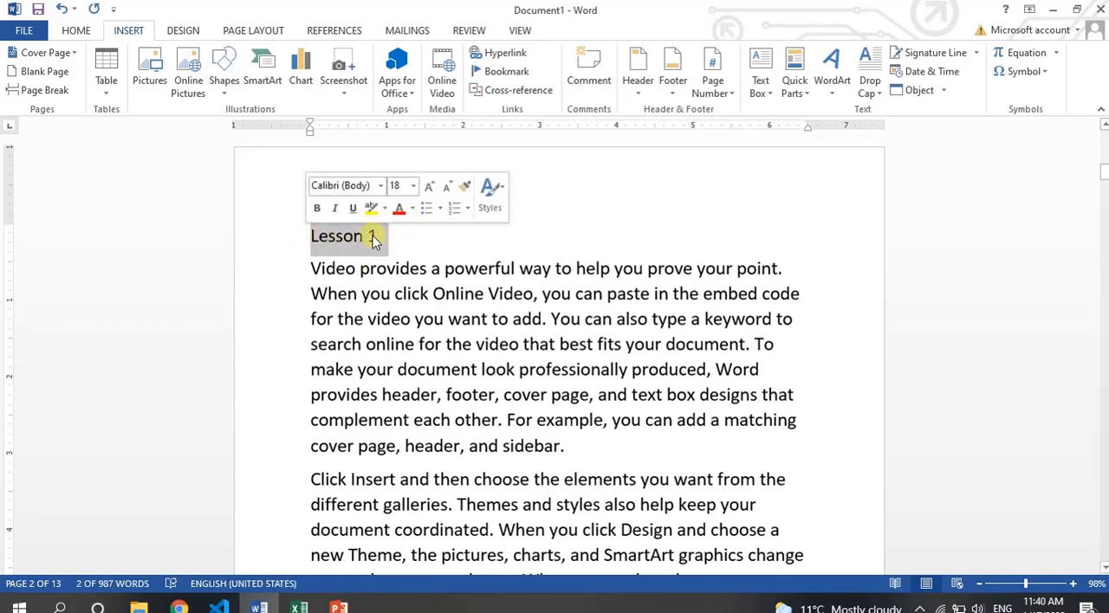
click(76, 31)
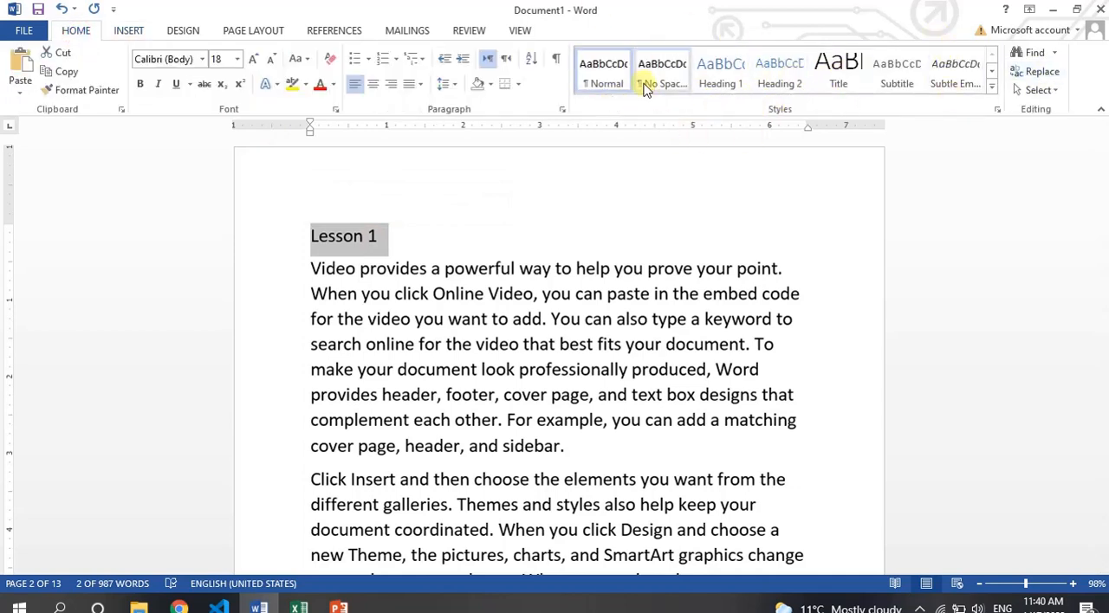
click(714, 76)
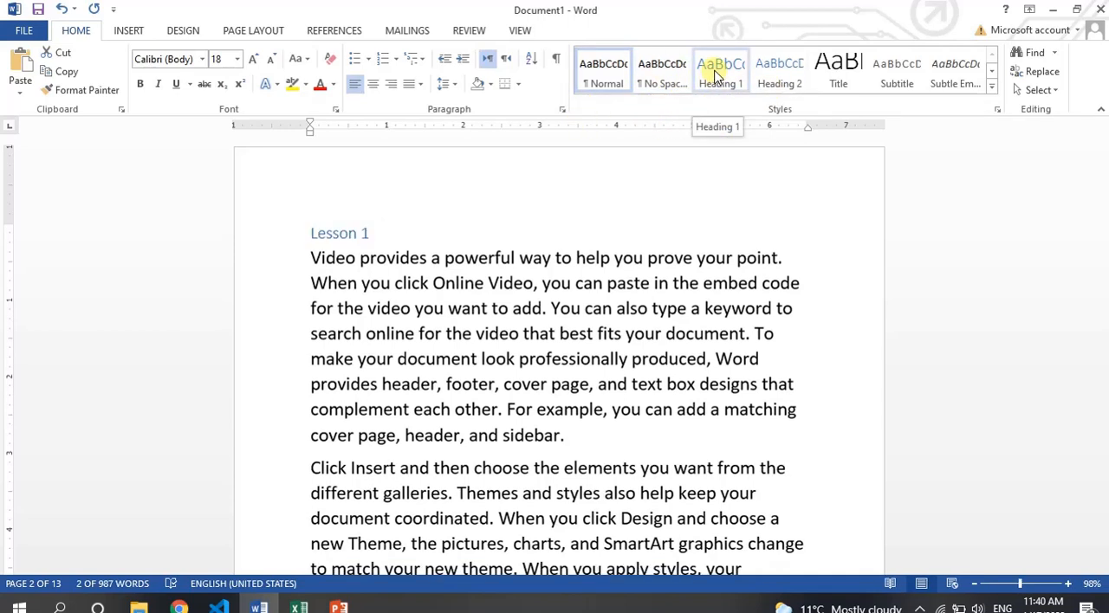
click(714, 77)
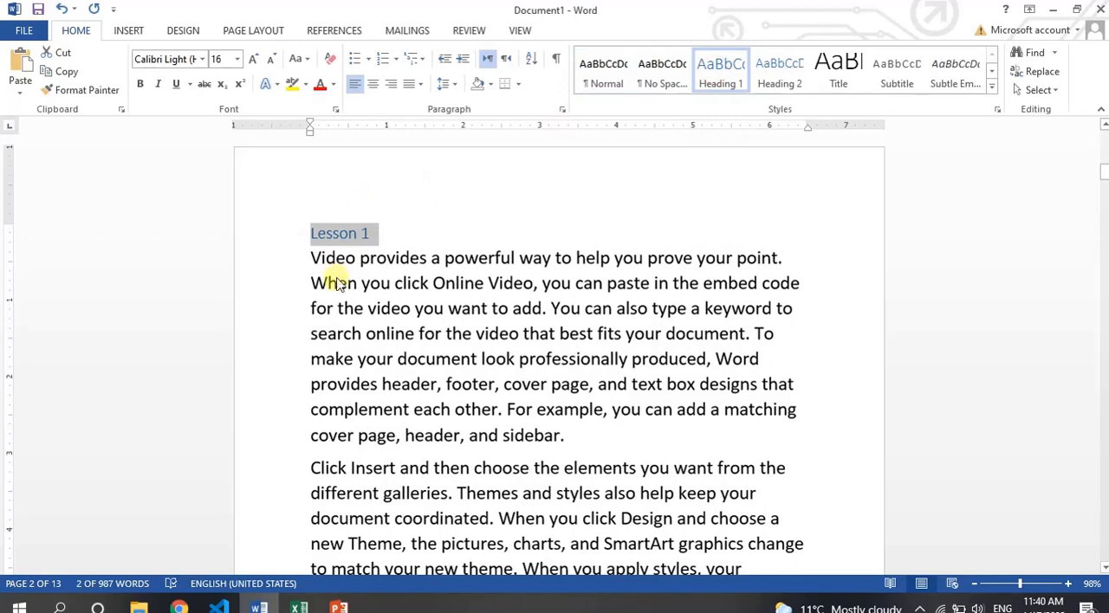
Apply the Heading 1 style to the "Lesson 2" title on page 4.
key(Page_Down)
key(Page_Down)
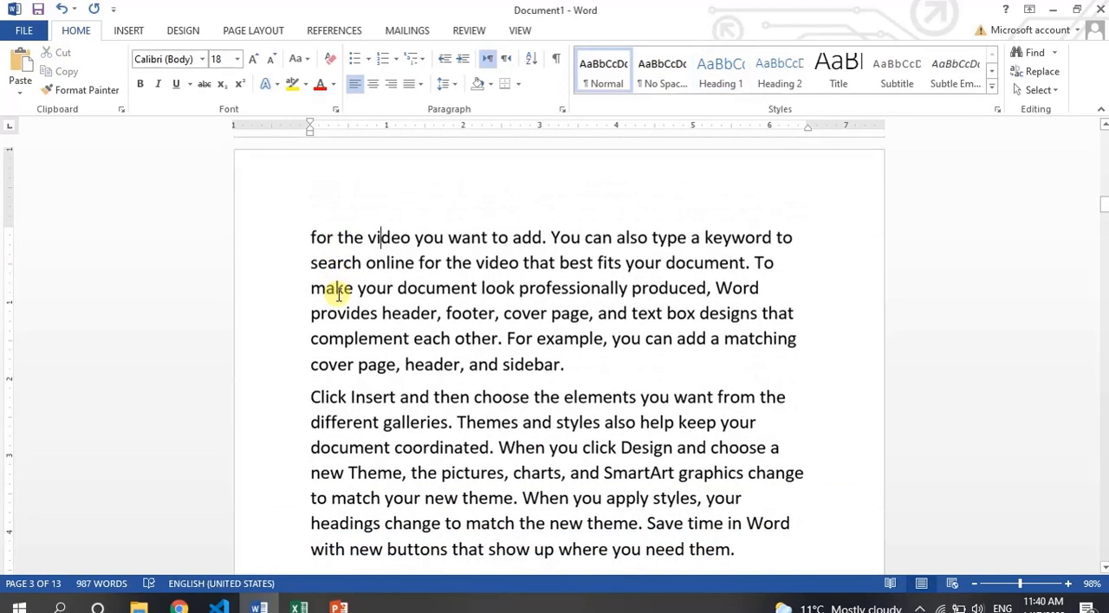
key(Page_Down)
key(Page_Down)
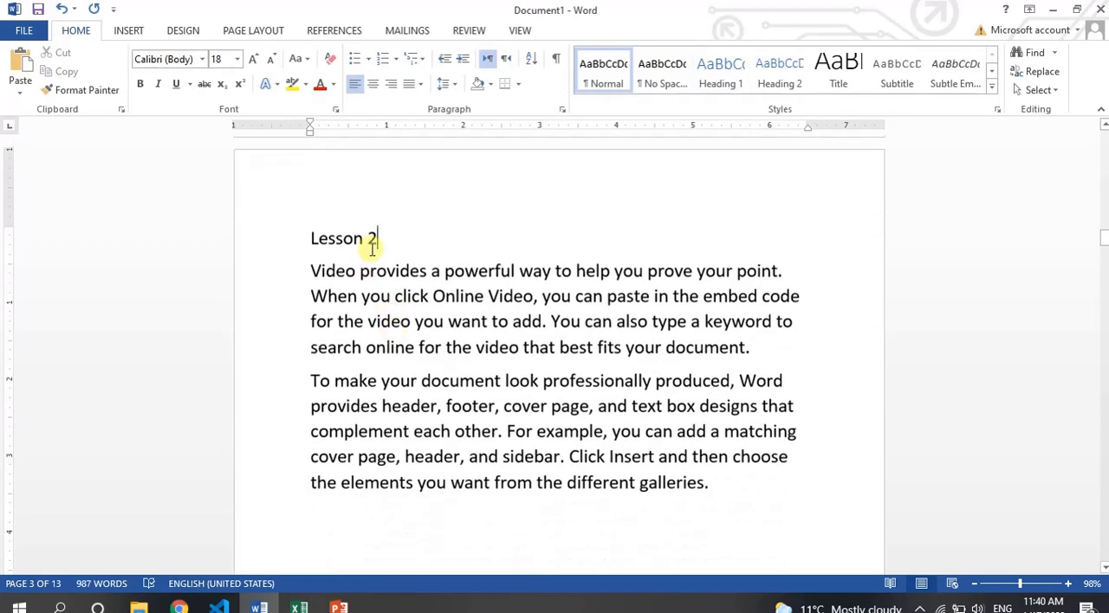
drag(378, 240, 314, 238)
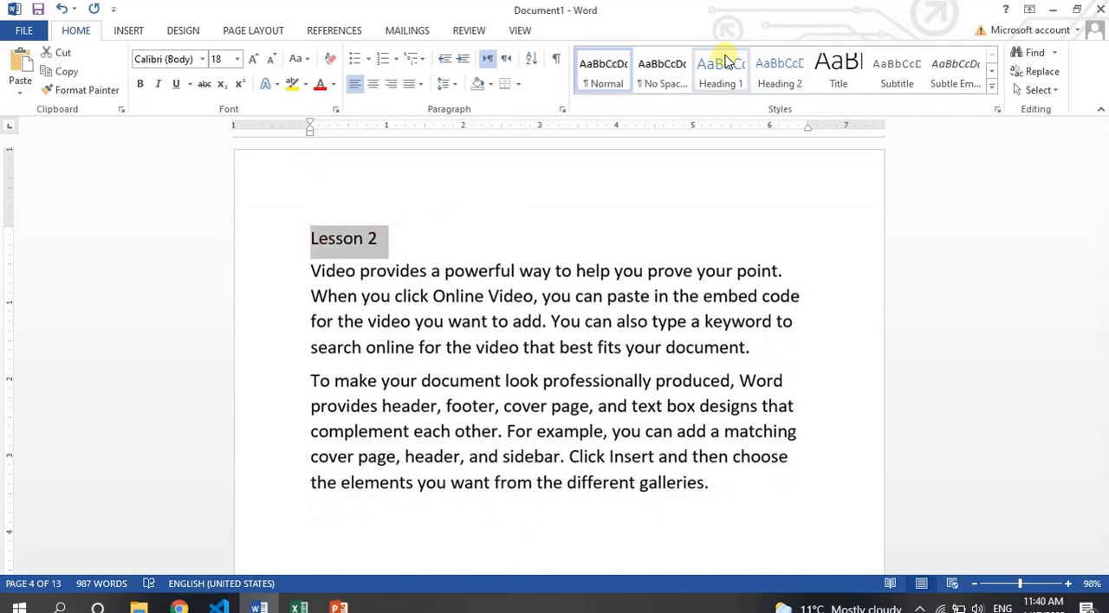
click(719, 78)
Apply the Heading 1 style to the "Lesson -3" title on page 5.
key(Page_Down)
key(Page_Down)
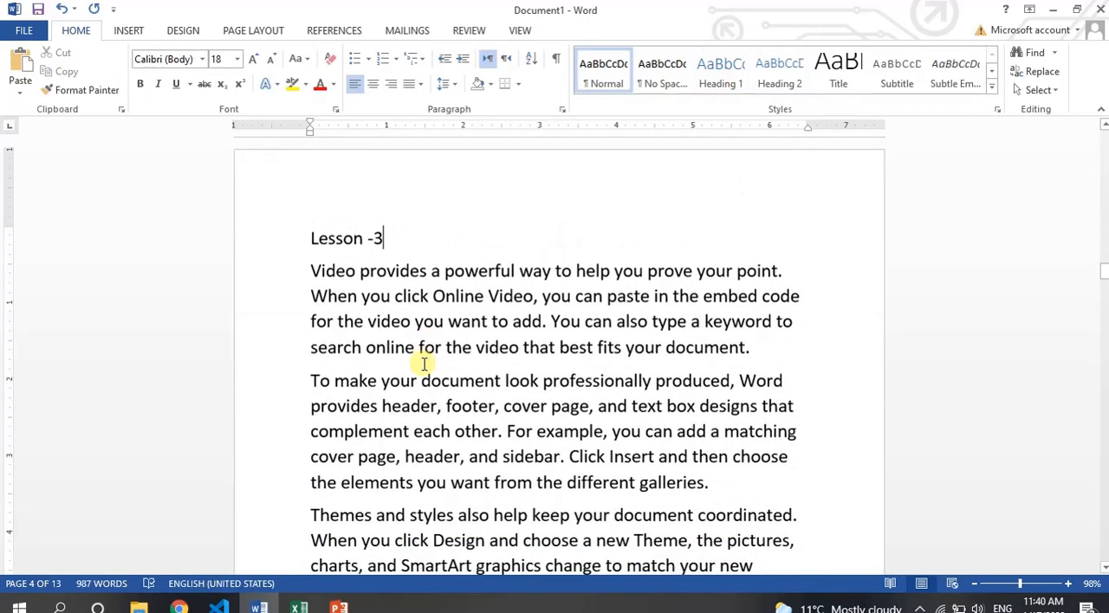
drag(395, 240, 312, 240)
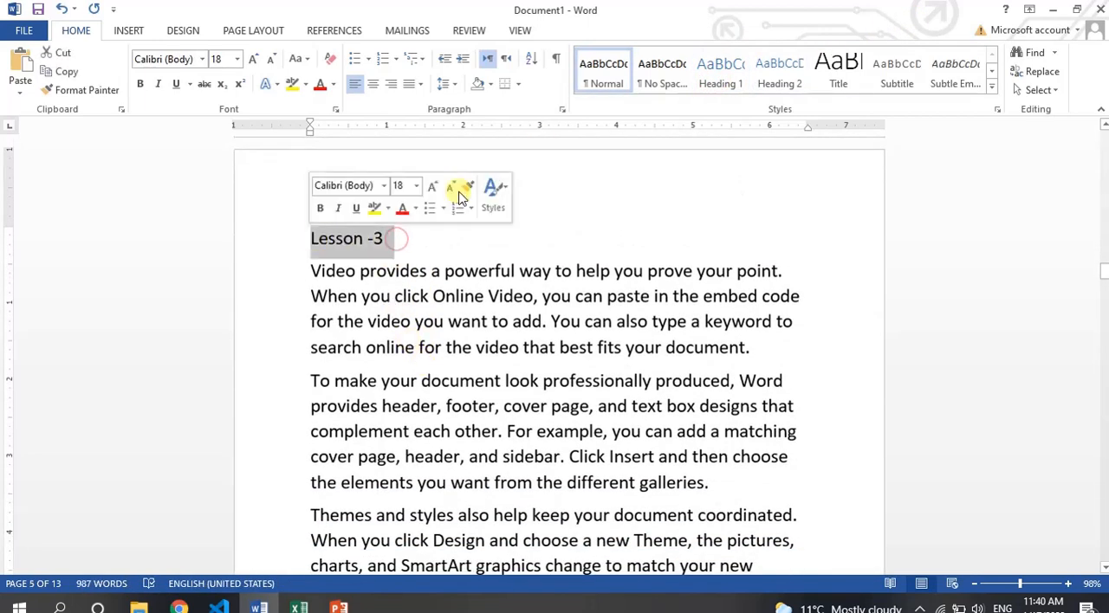
click(720, 67)
Renumber the "Lesson -5" title as "Lesson -4" and apply the Heading 1 style to it.
key(Page_Down)
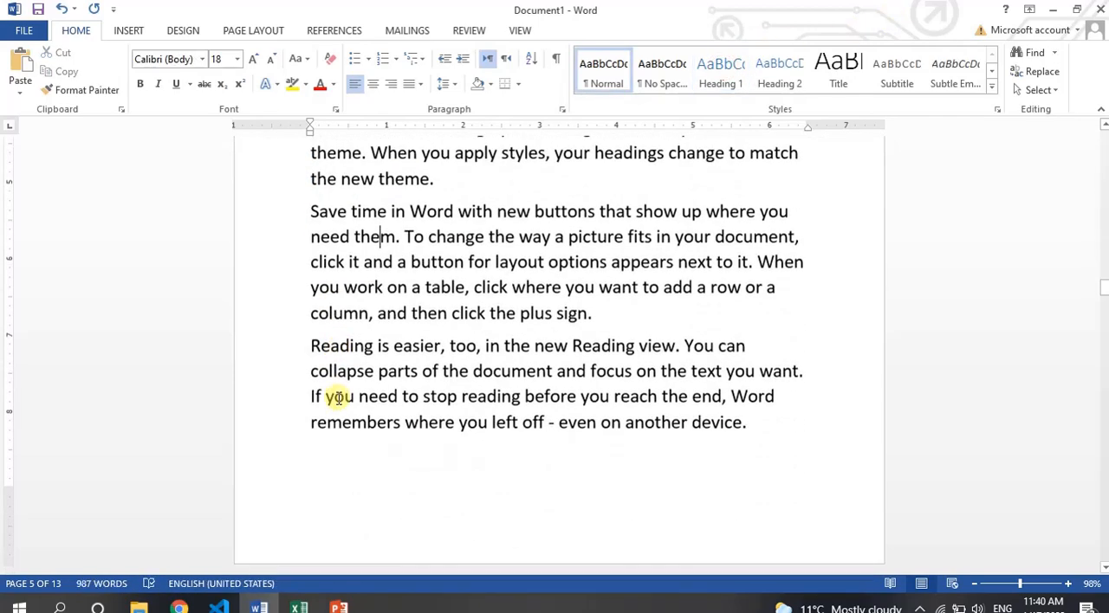
key(Page_Down)
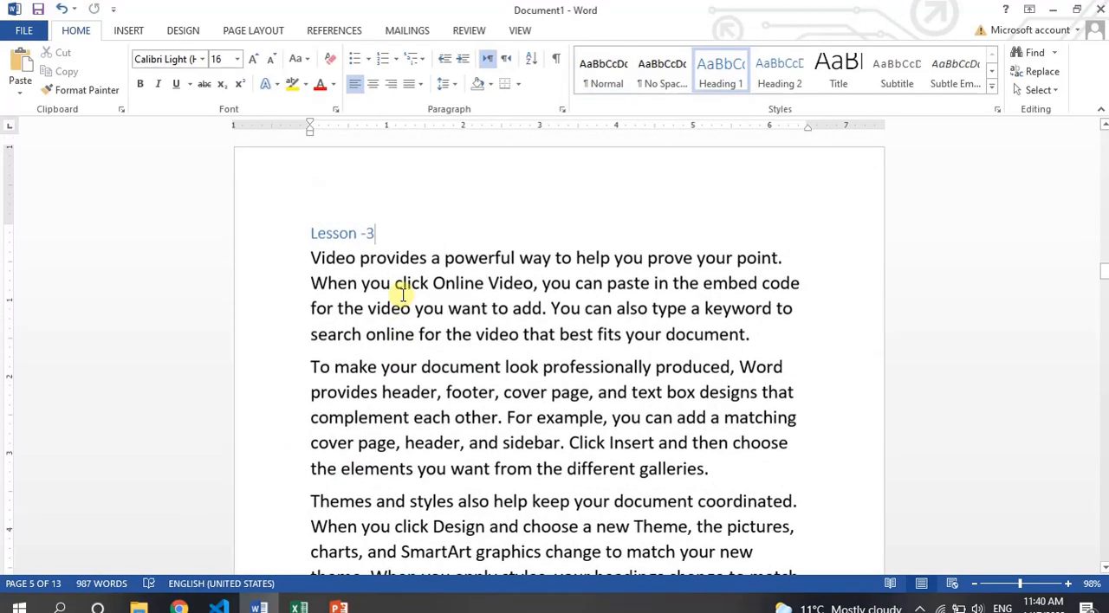
key(Page_Down)
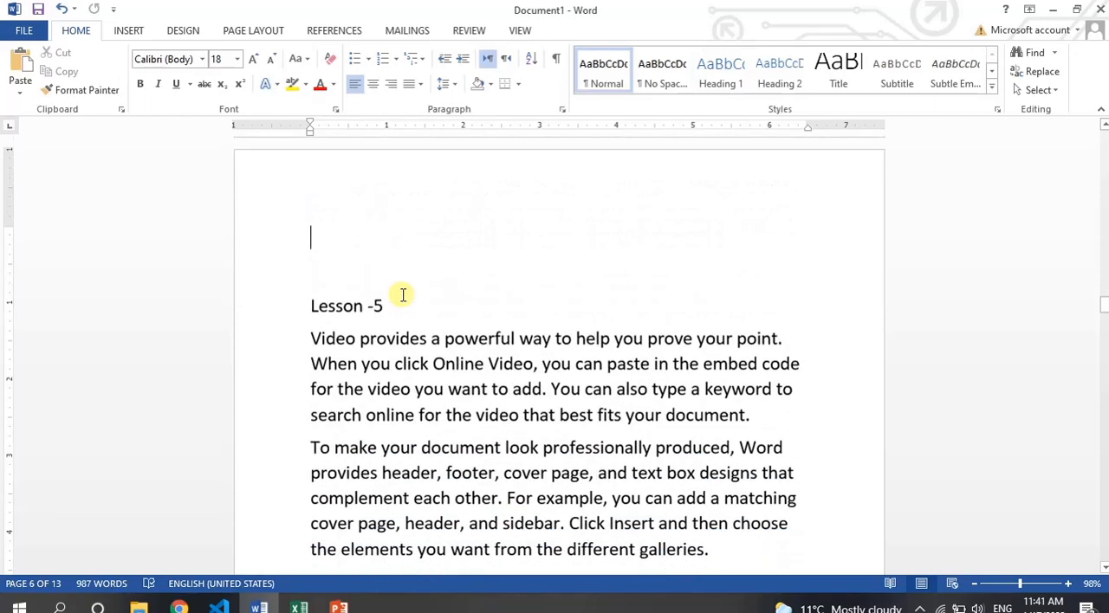
key(BackSpace)
text(4)
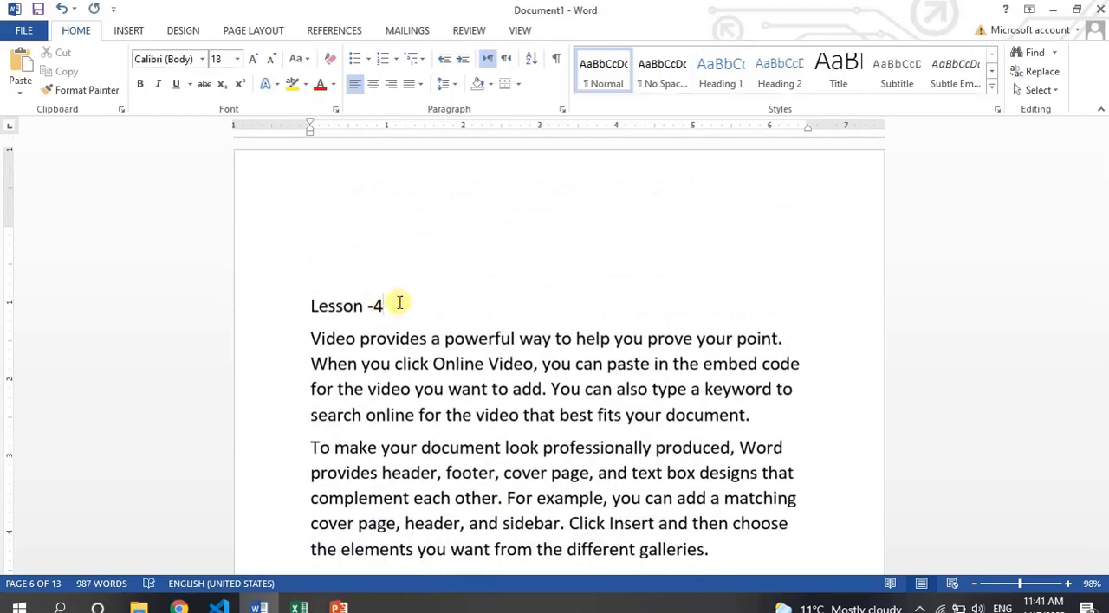
drag(388, 303, 313, 299)
click(724, 80)
click(480, 317)
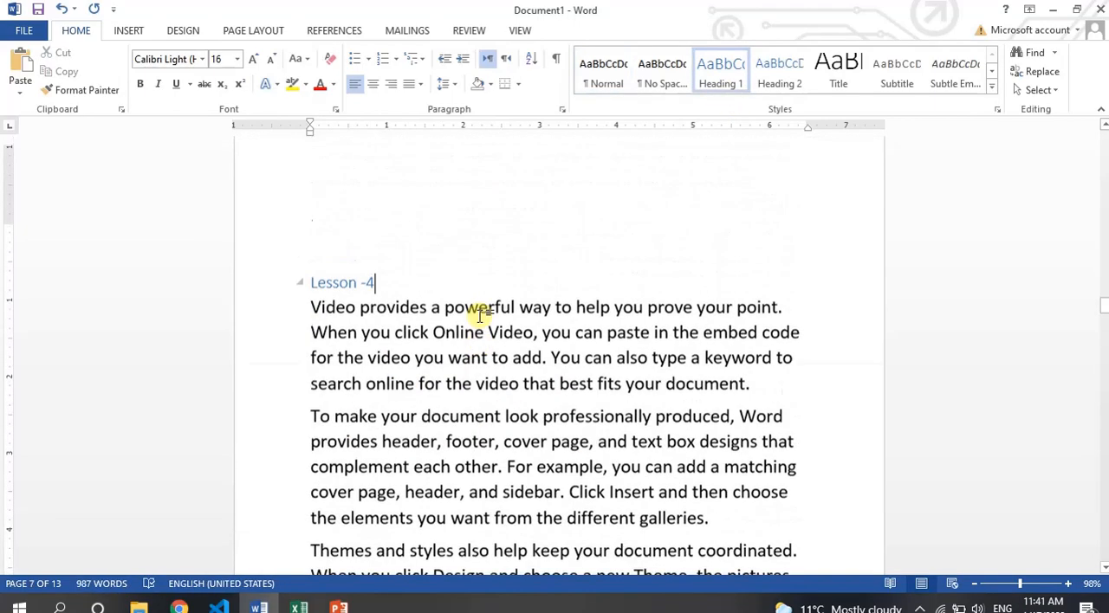
Return to the first page and delete the "Go to Lesson 5" line.
key(Page_Up)
key(Page_Up)
key(Page_Up)
key(Page_Up)
key(Page_Up)
key(Page_Up)
key(Page_Up)
key(Page_Up)
key(Page_Up)
key(Page_Up)
key(Page_Up)
key(Page_Up)
key(Page_Up)
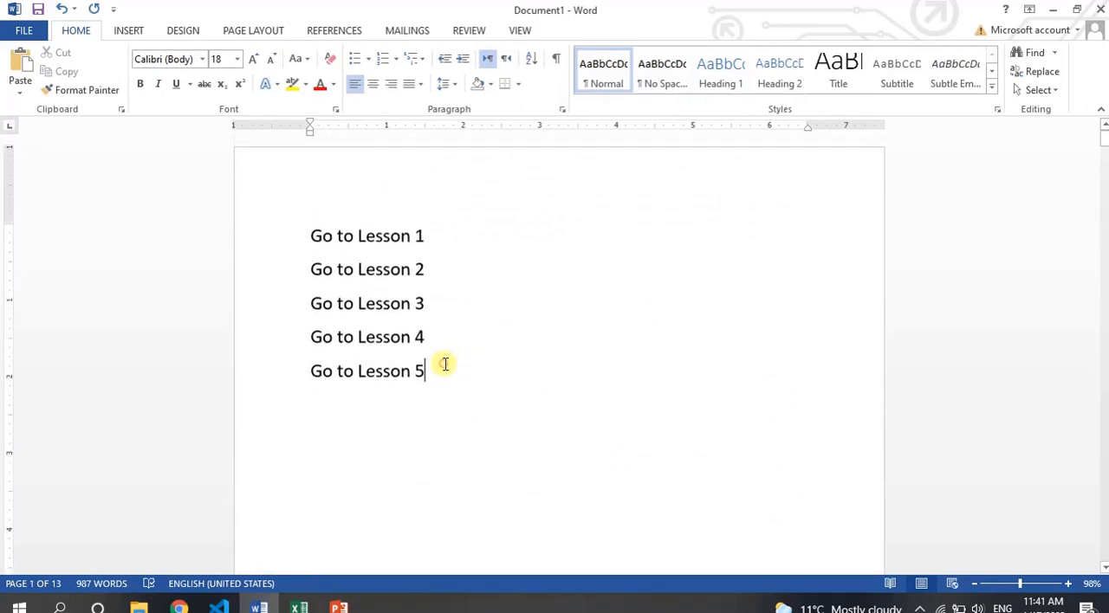
triple_click(445, 364)
key(BackSpace)
key(BackSpace)
key(ctrl+s)
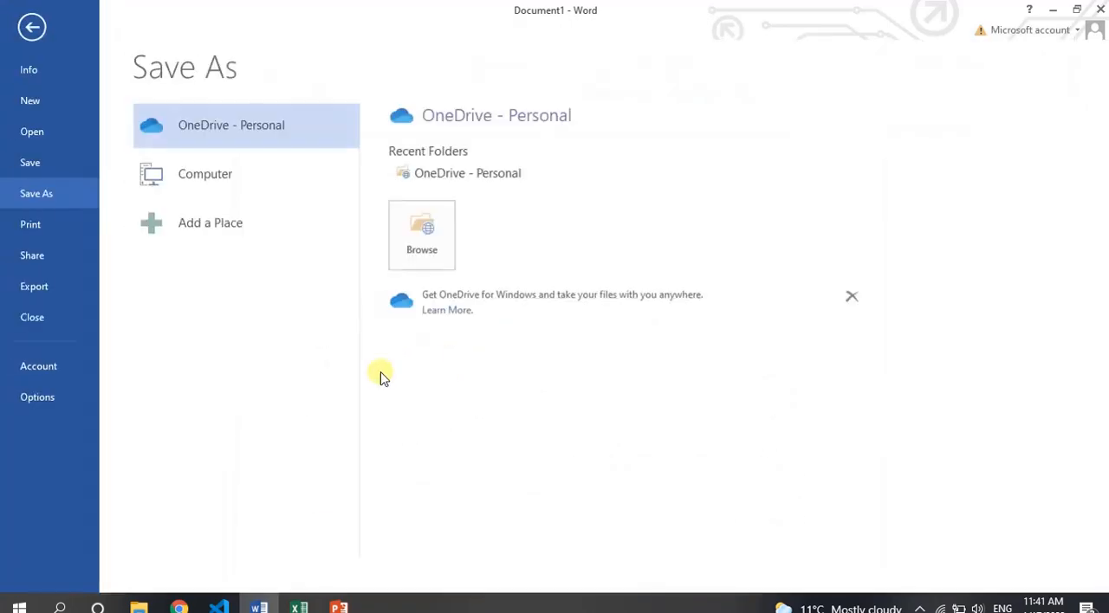
key(Escape)
key(Page_Down)
key(Page_Down)
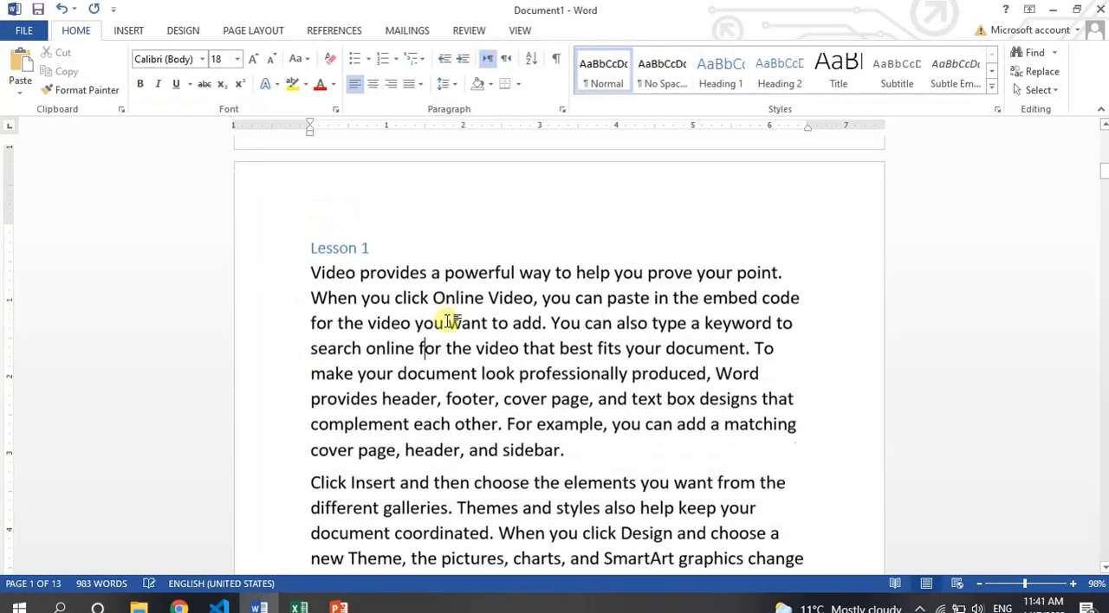
key(Page_Up)
key(Page_Up)
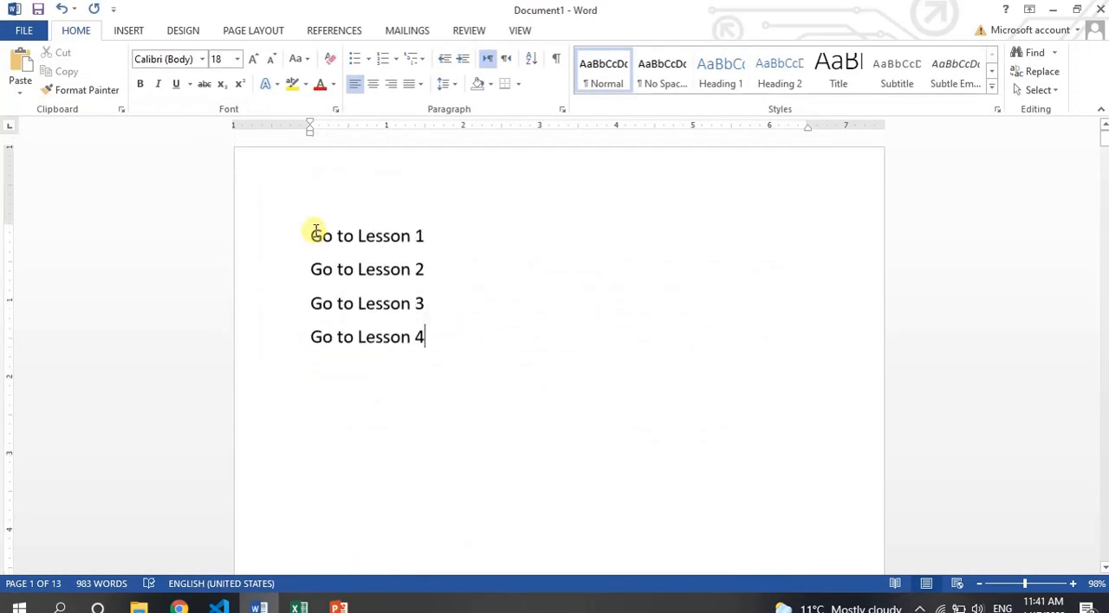
drag(312, 232, 426, 234)
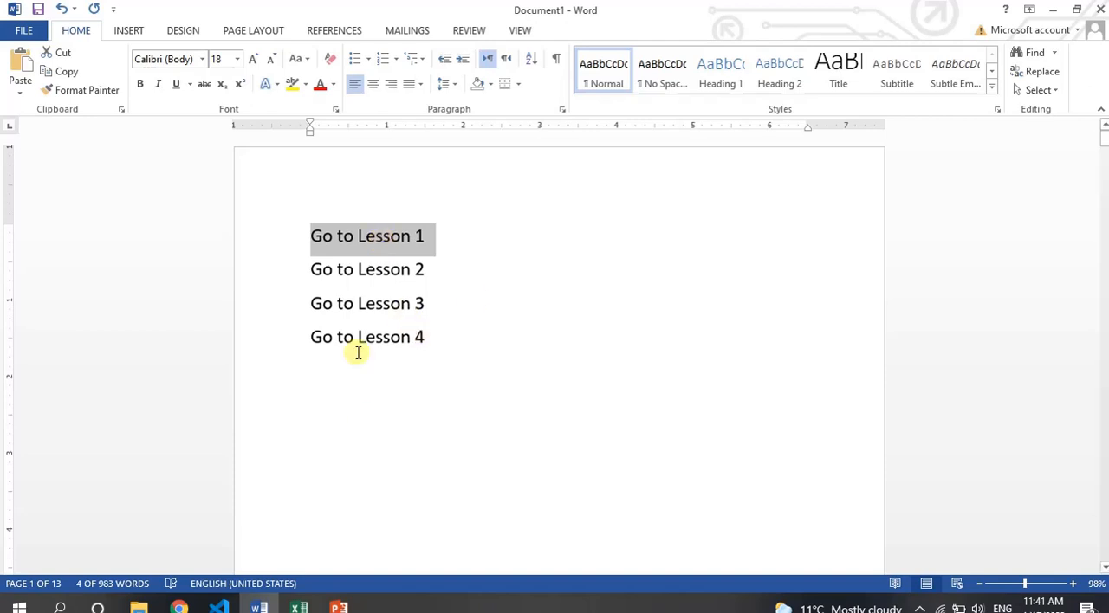
click(422, 241)
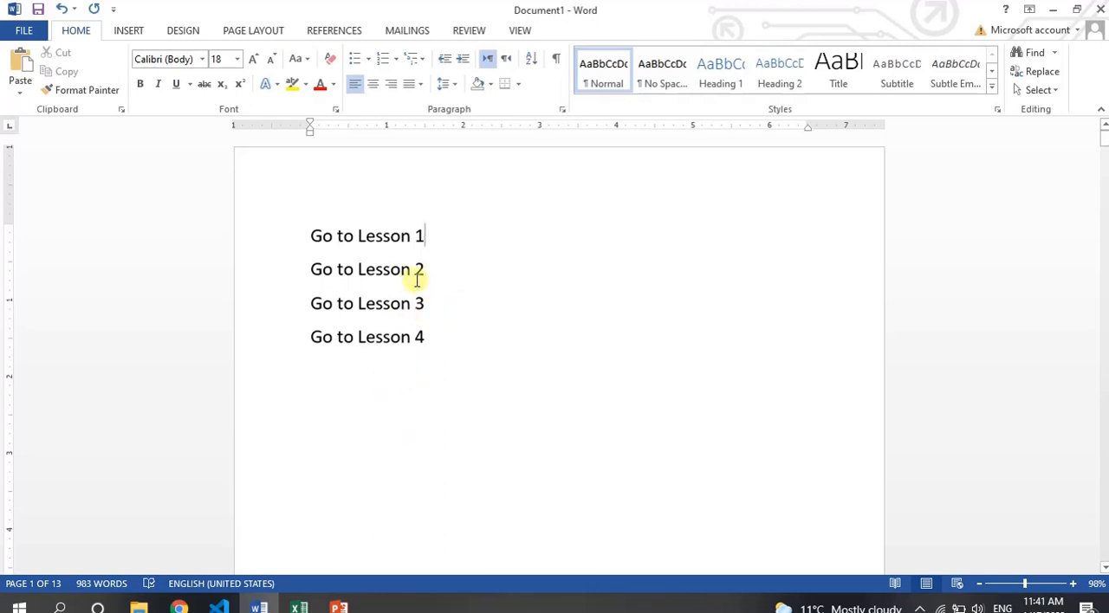
Hyperlink the "Go to Lesson 1" line to the "Lesson 1" heading as a place in this document.
drag(422, 236, 310, 236)
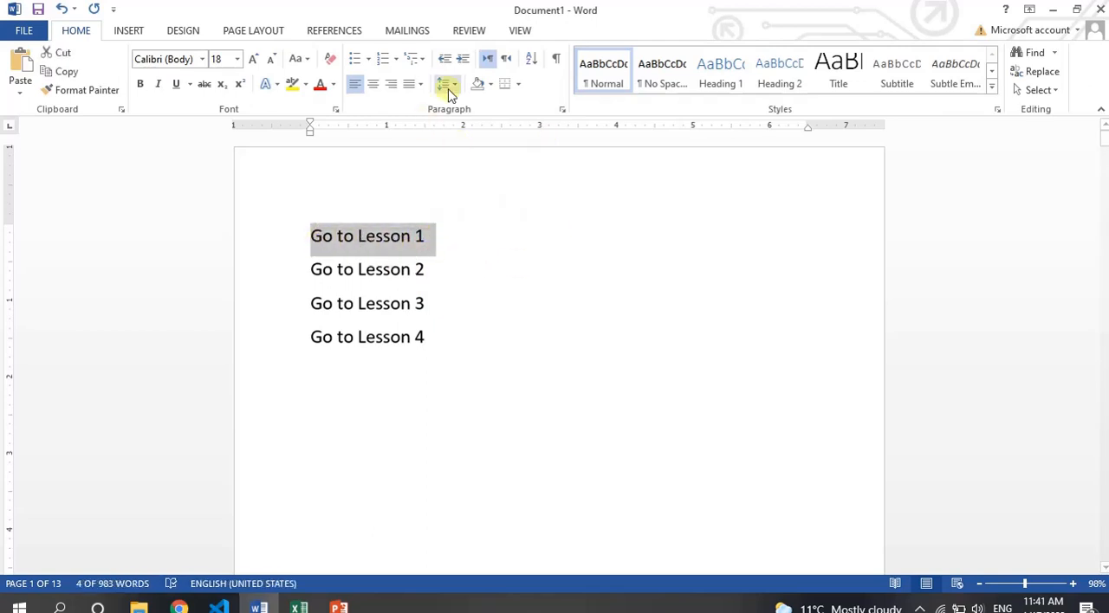
click(129, 32)
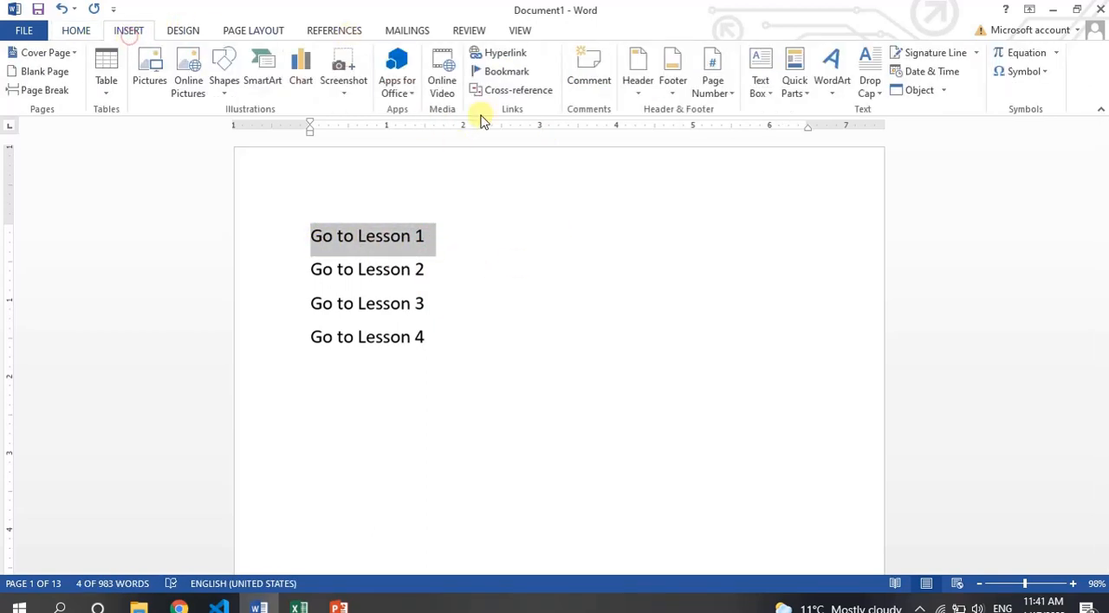
click(482, 52)
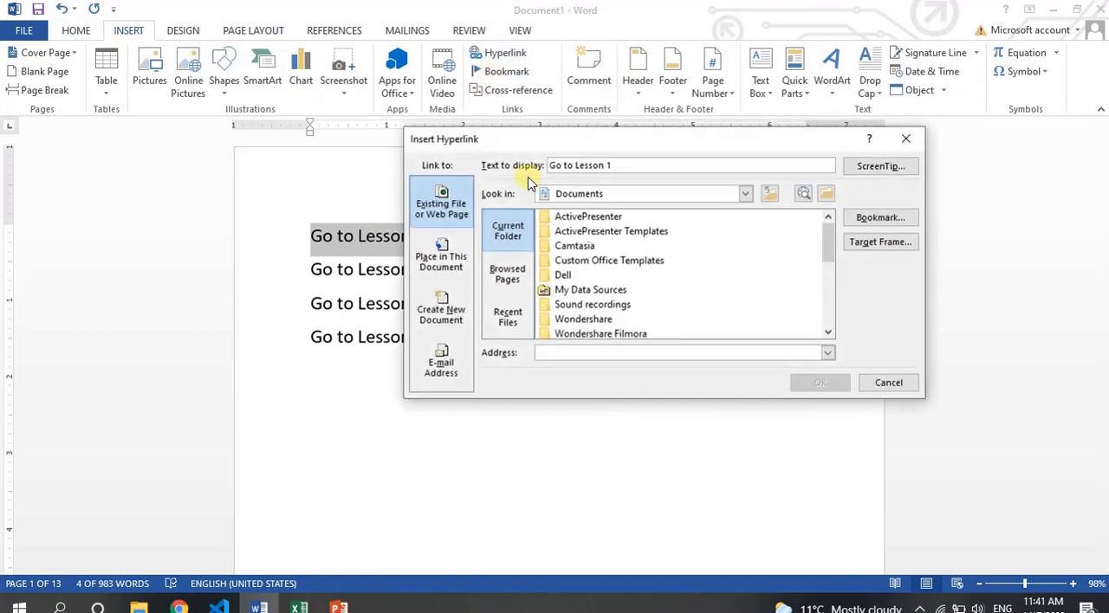
drag(720, 136, 663, 142)
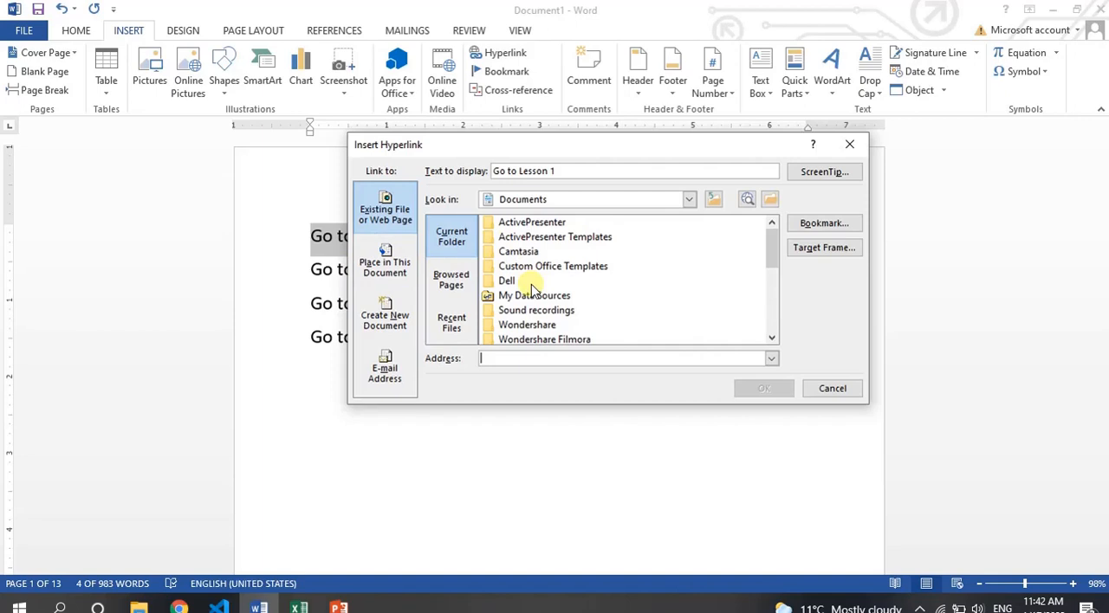
click(379, 274)
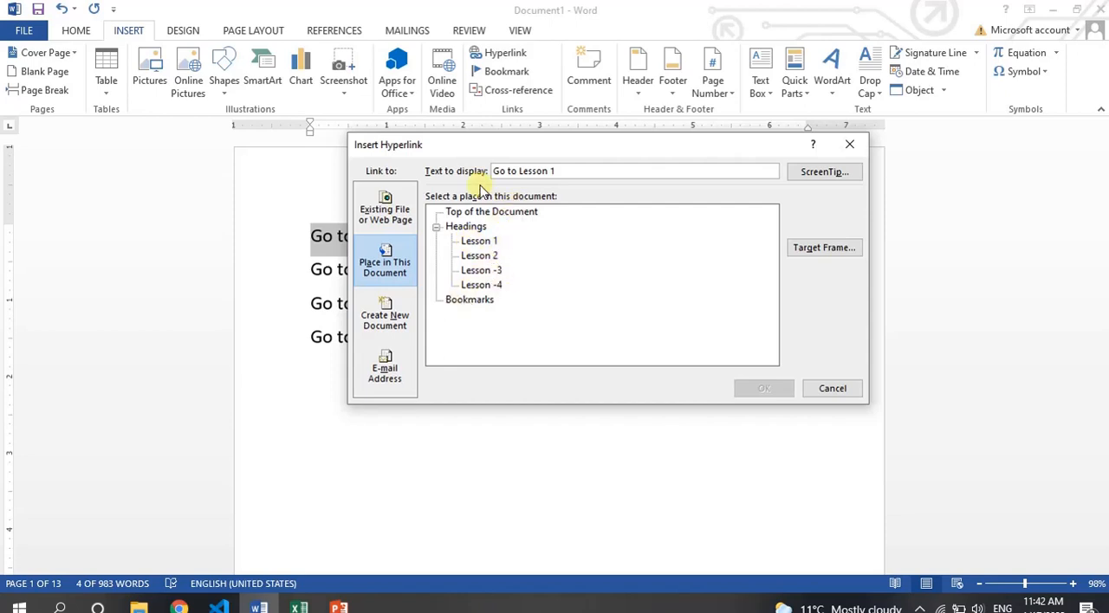
click(487, 241)
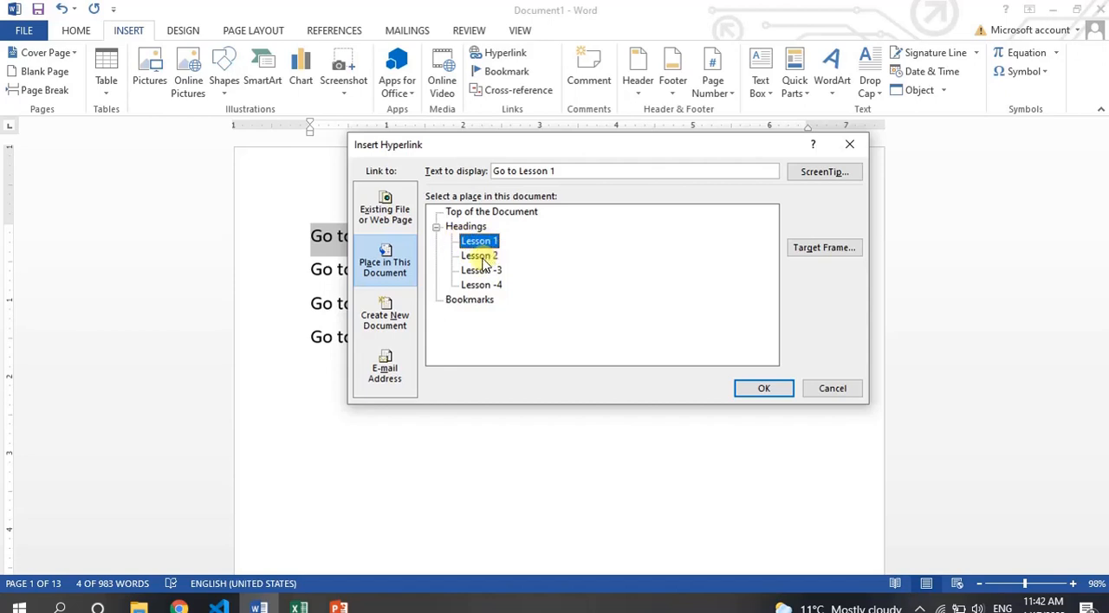
click(482, 257)
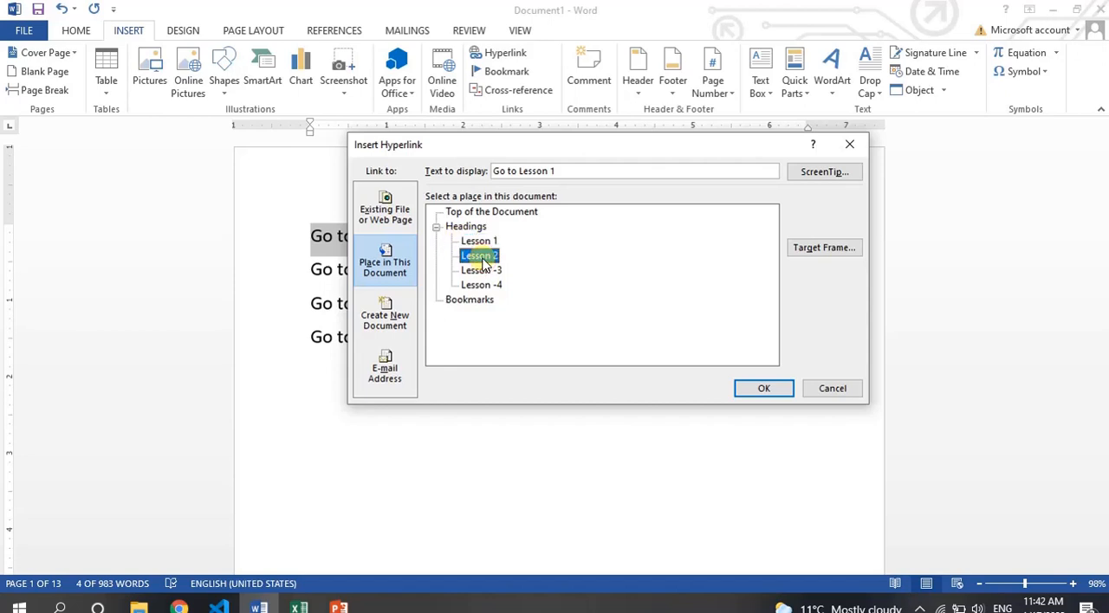
text(1)
click(481, 243)
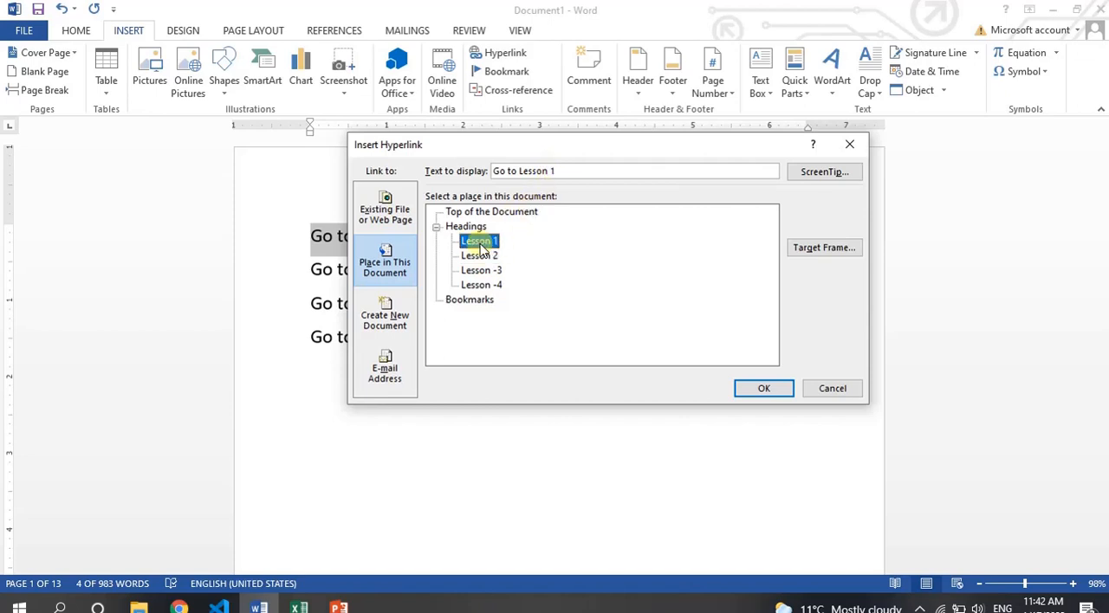
click(765, 389)
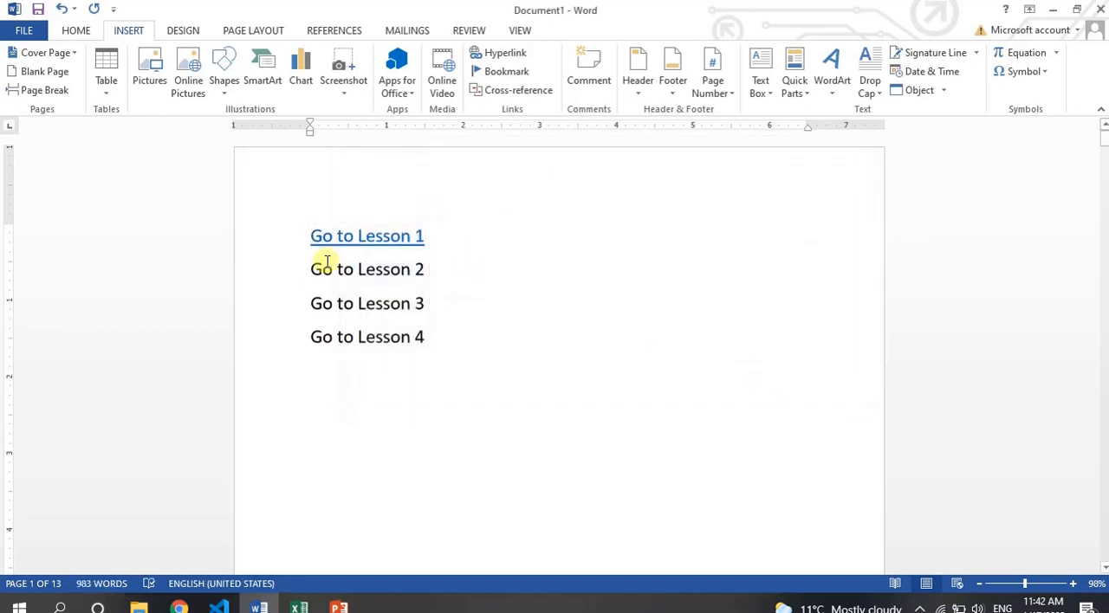
Hyperlink the "Go to Lesson 2" line to the "Lesson 2" heading in this document.
drag(312, 270, 401, 271)
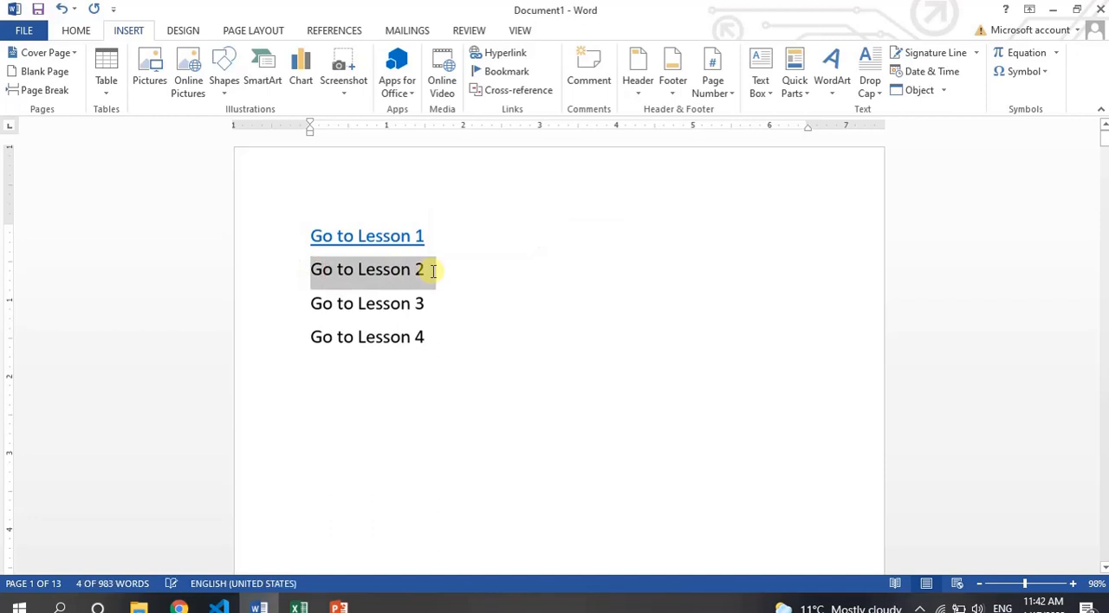
key(ctrl+k)
click(488, 256)
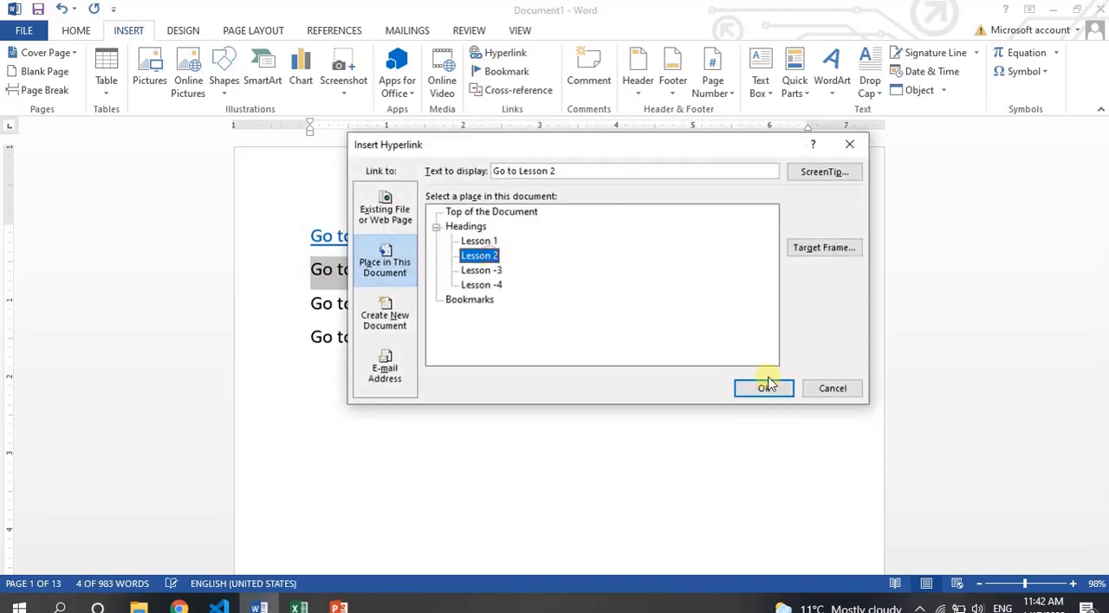
click(766, 387)
Hyperlink the "Go to Lesson 3" line to the "Lesson -3" heading in this document.
drag(313, 304, 426, 303)
key(ctrl+k)
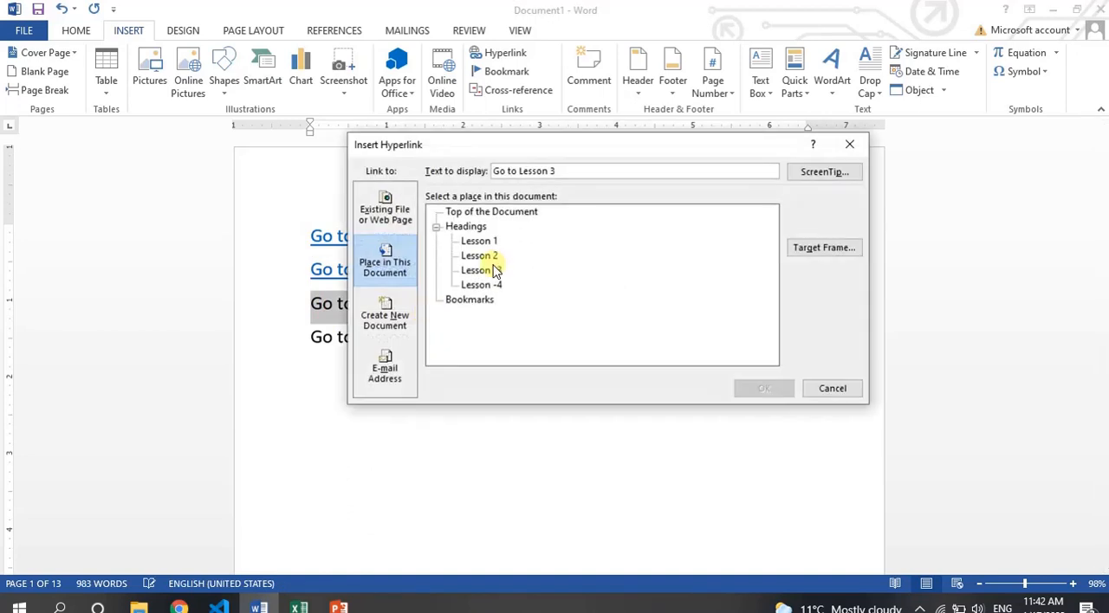
click(492, 271)
click(765, 390)
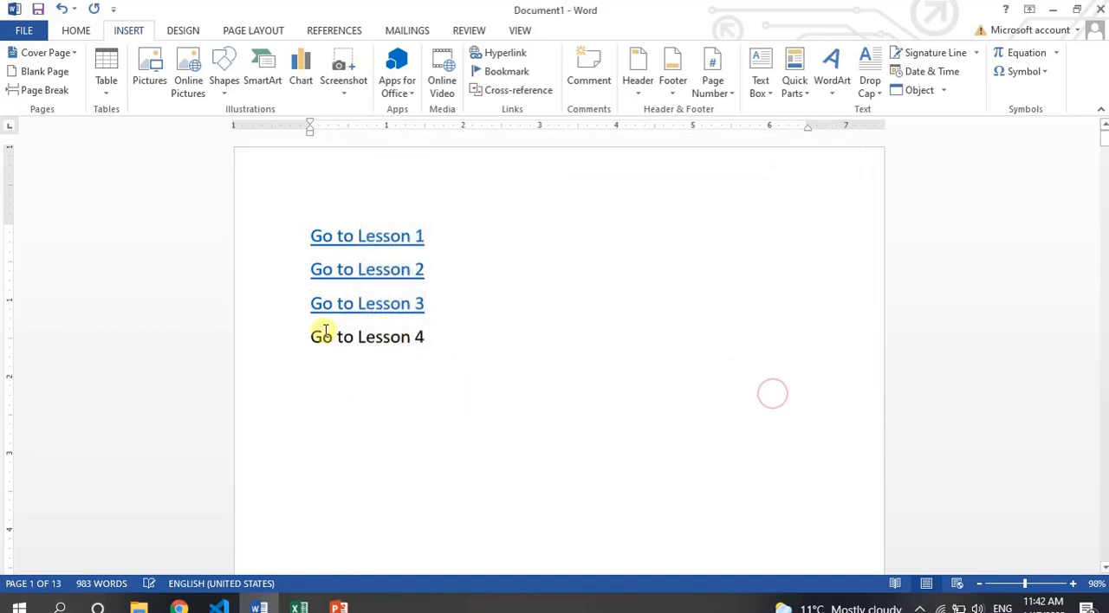
Hyperlink the "Go to Lesson 4" line to the "Lesson -4" heading in this document.
drag(310, 337, 421, 340)
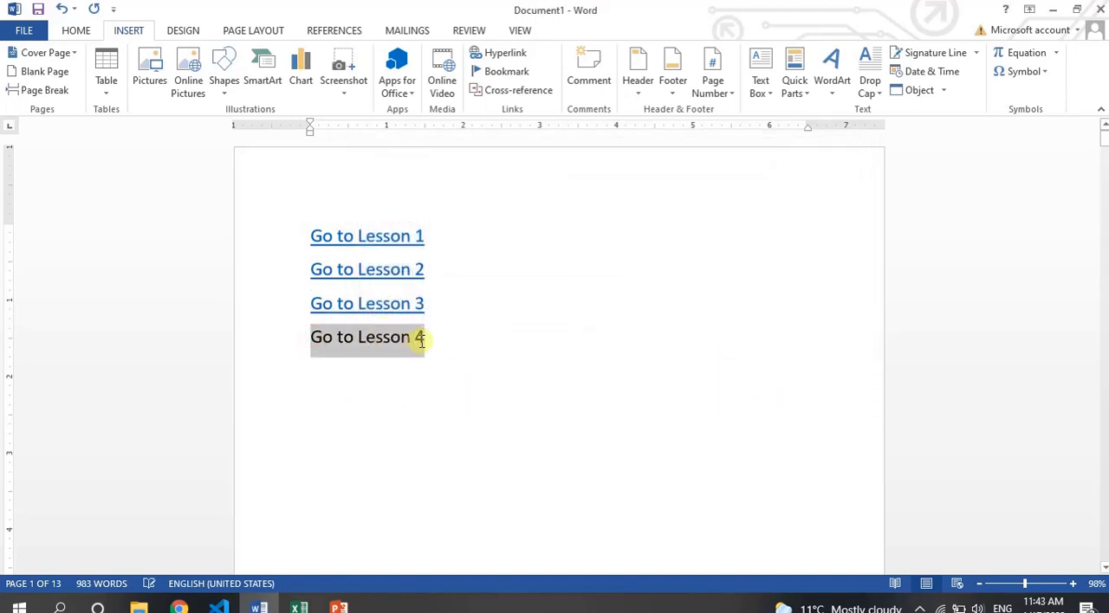
key(ctrl+k)
click(495, 286)
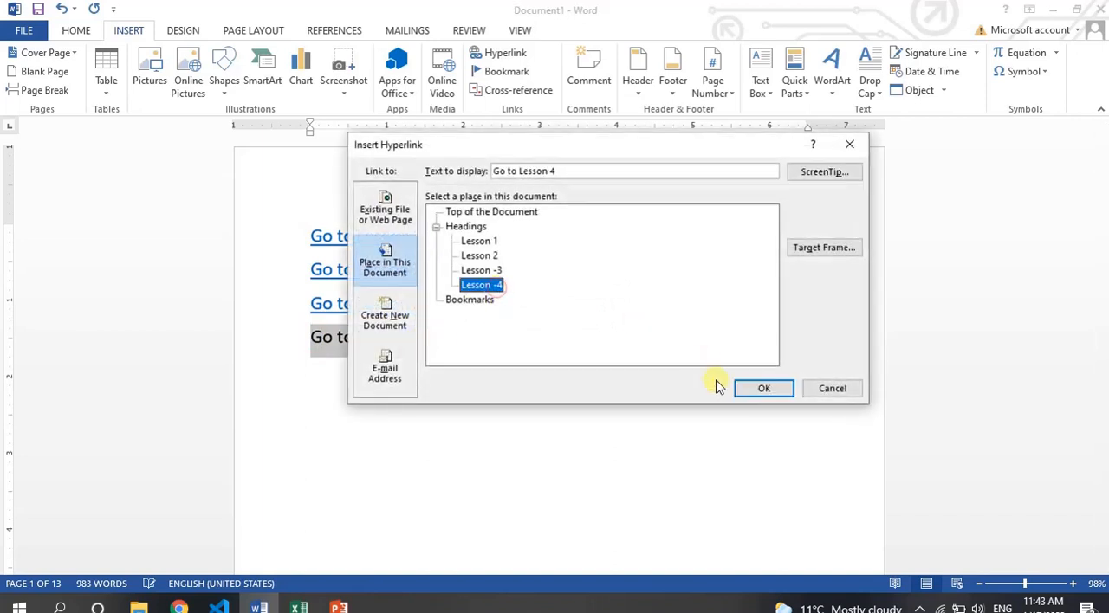
click(748, 394)
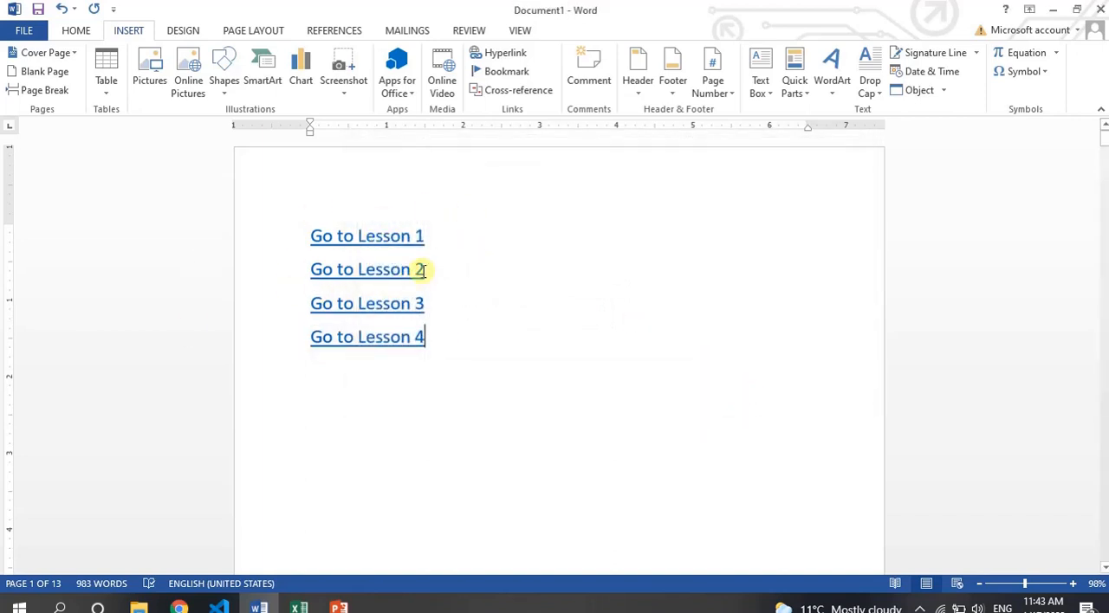
Follow the "Go to Lesson 3" hyperlink to test its jump within the document.
ctrl+click(380, 288)
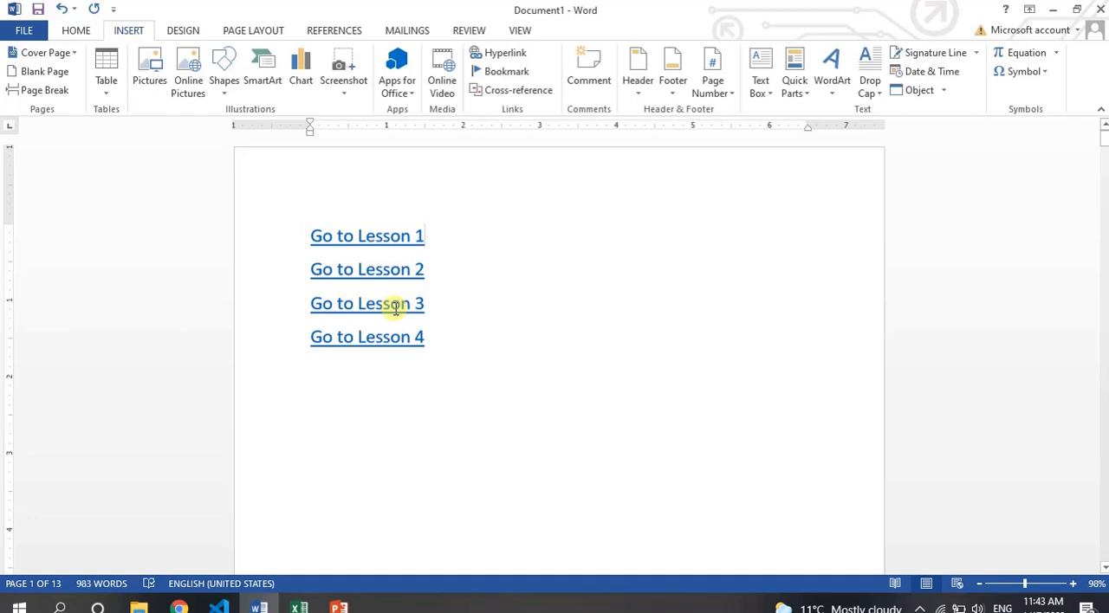
ctrl+click(394, 314)
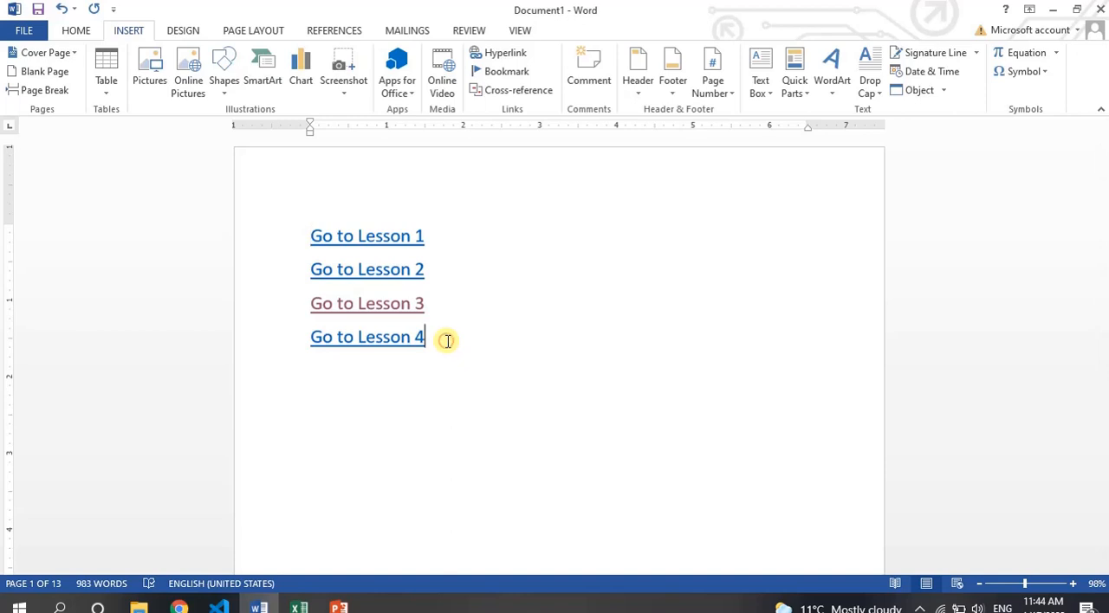
Add the lines "Click here to open my facebook profile" and "Go to my website" below the lesson links.
key(Return)
key(Return)
key(Return)
text(Click here to open my fac)
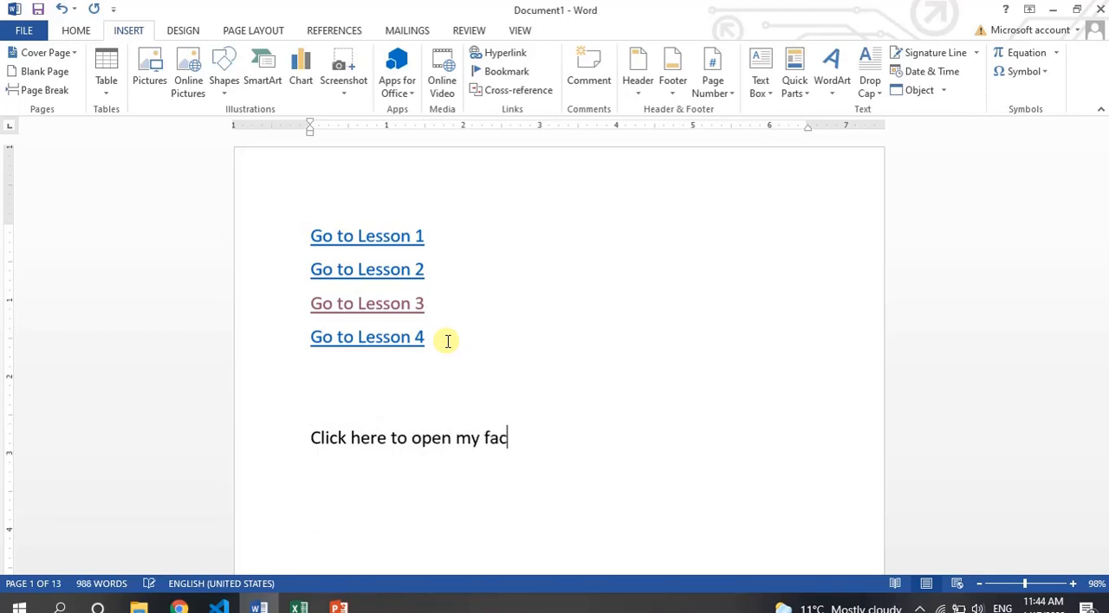
text(ebook pro)
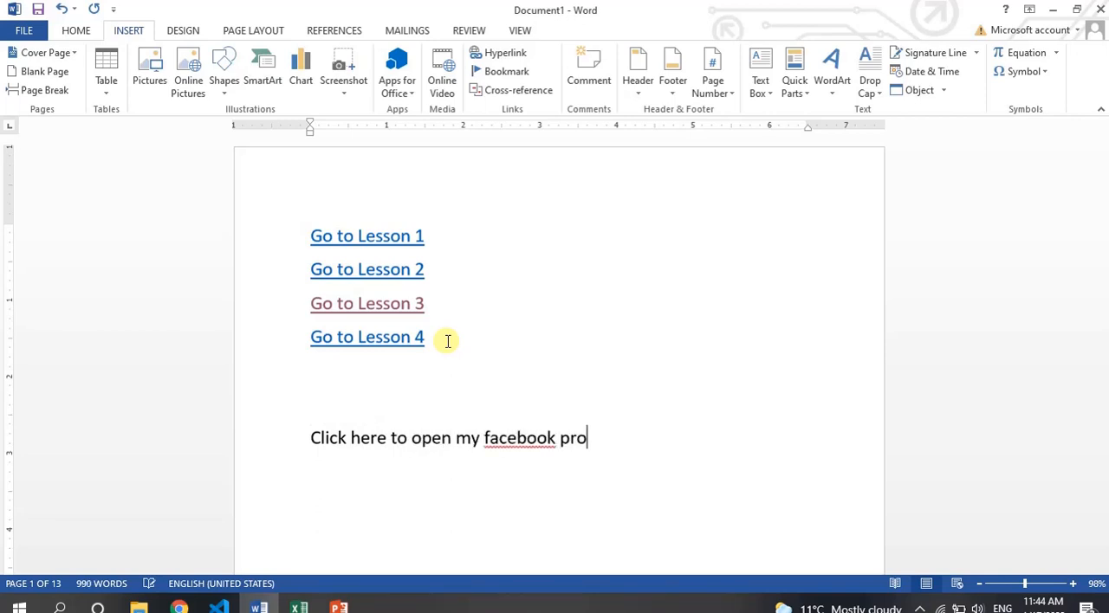
text(file)
key(Return)
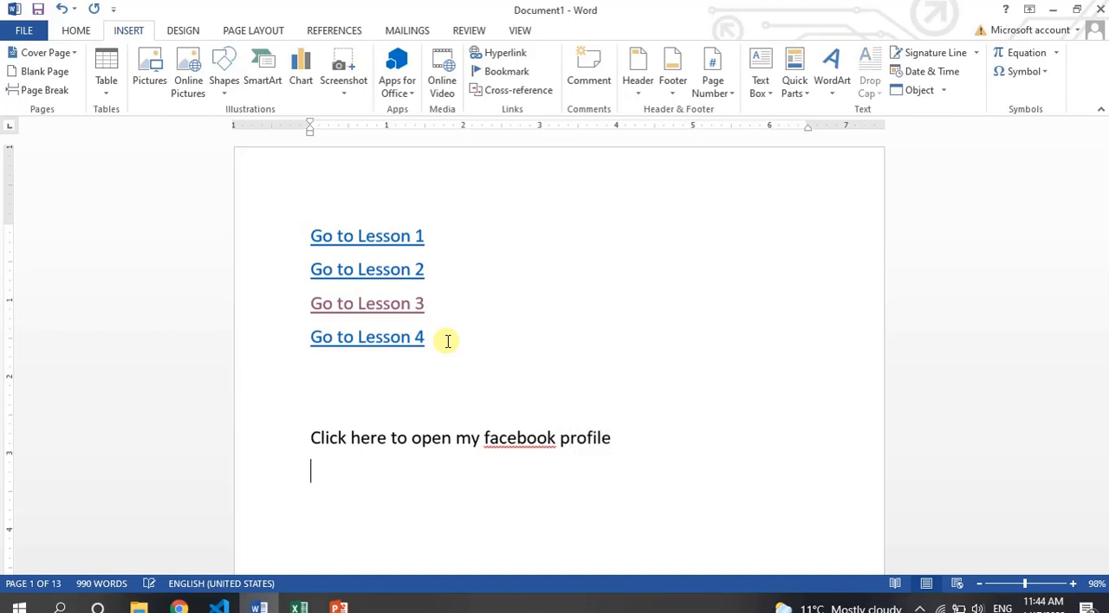
text(go to )
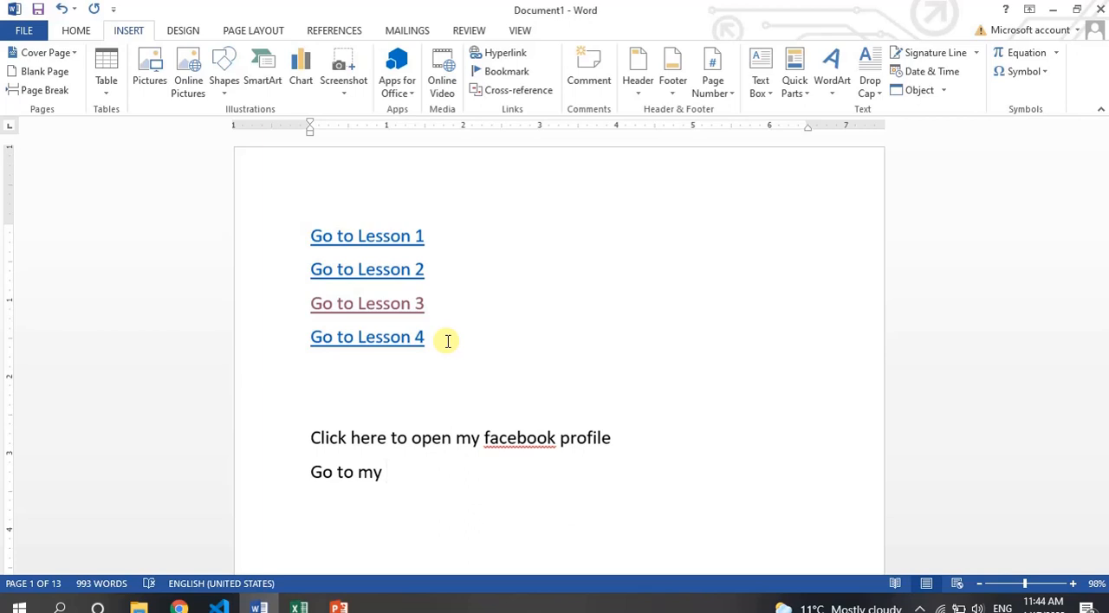
text(my websit)
Delete the facebook profile and website lines below the lesson links.
key(shift+Up)
key(shift+Up)
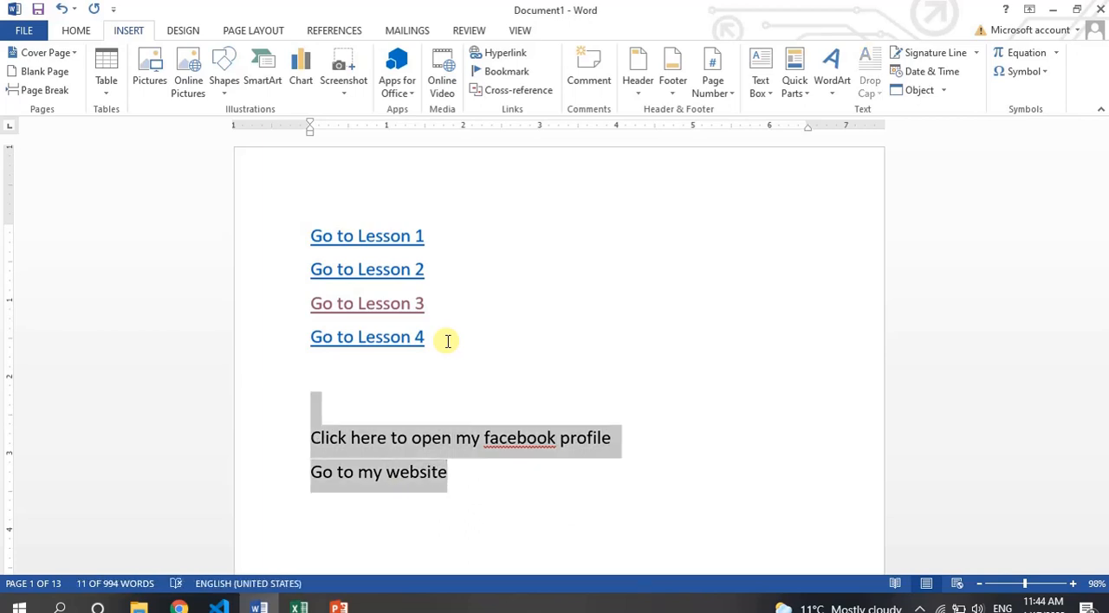
key(Delete)
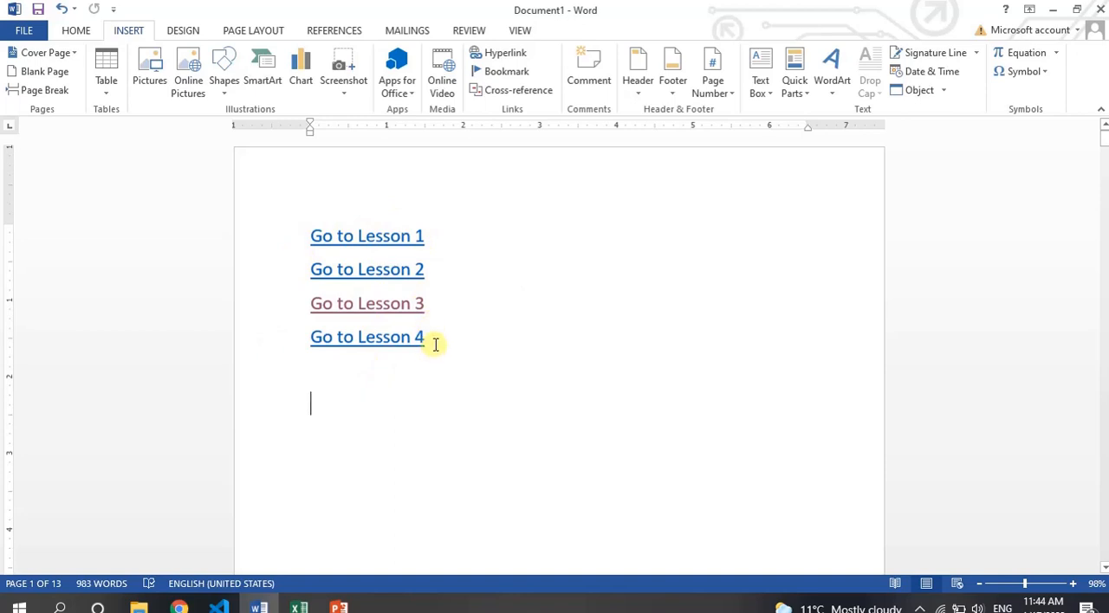
click(432, 304)
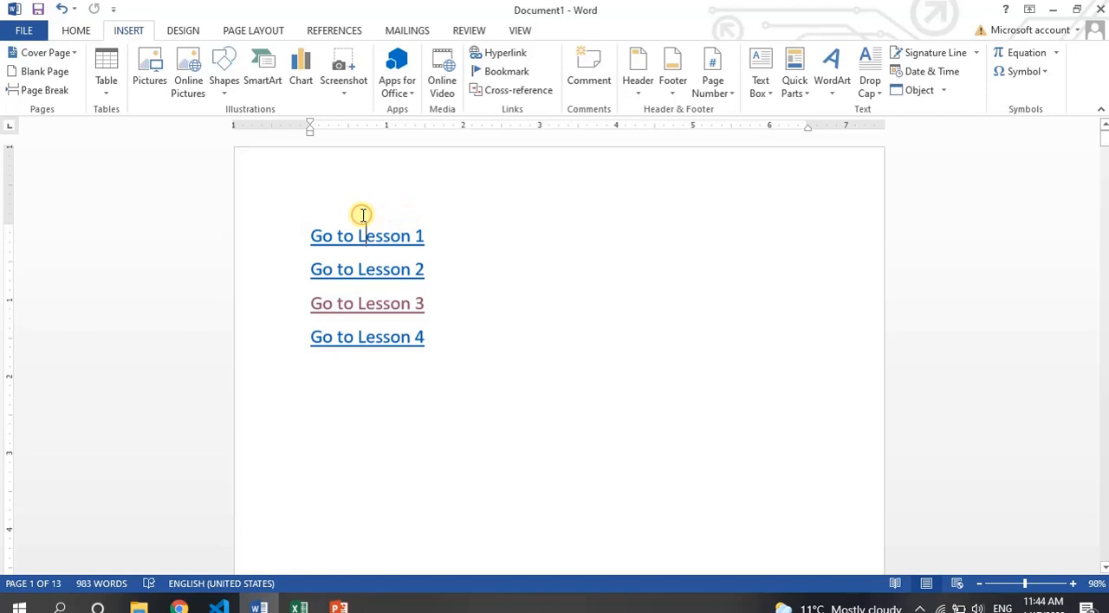
scroll(296, 204, down, 6)
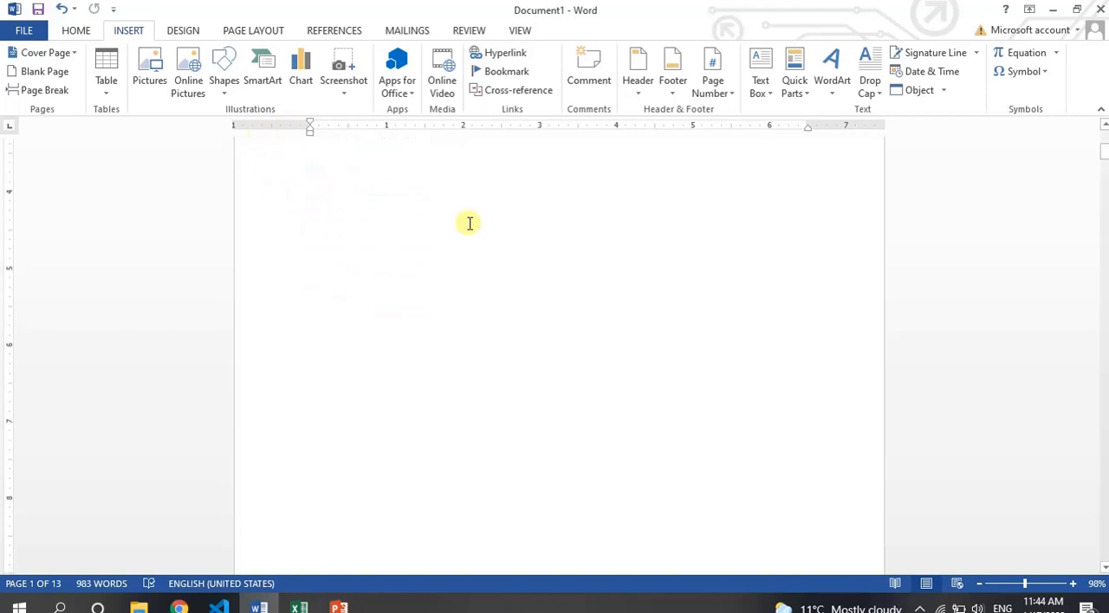
scroll(472, 224, up, 6)
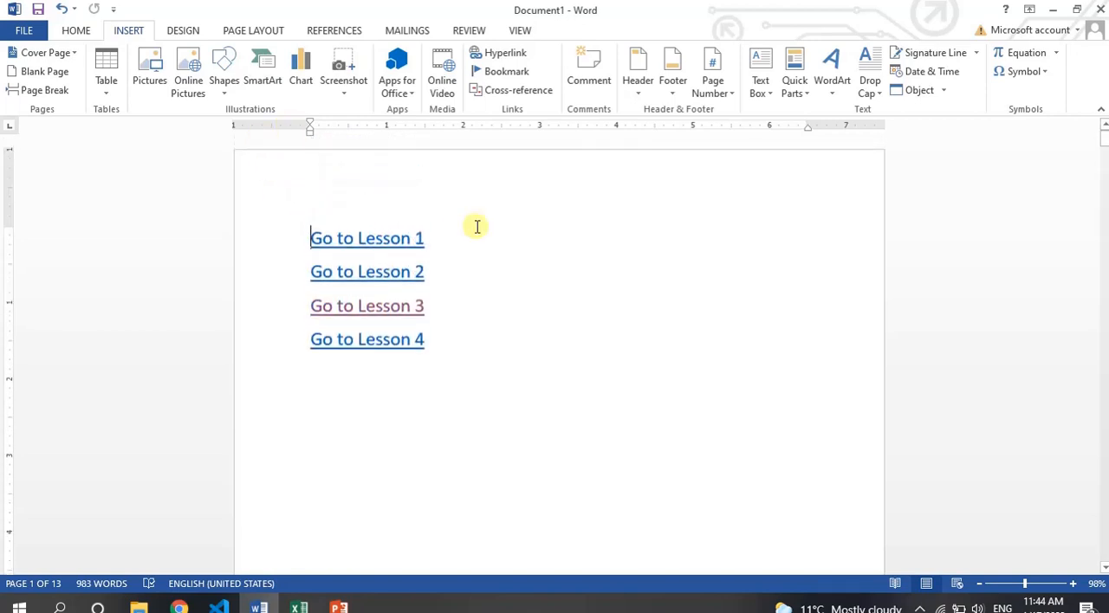
Export the document to the Desktop as a PDF named "Go to Lesson 1.pdf".
click(19, 35)
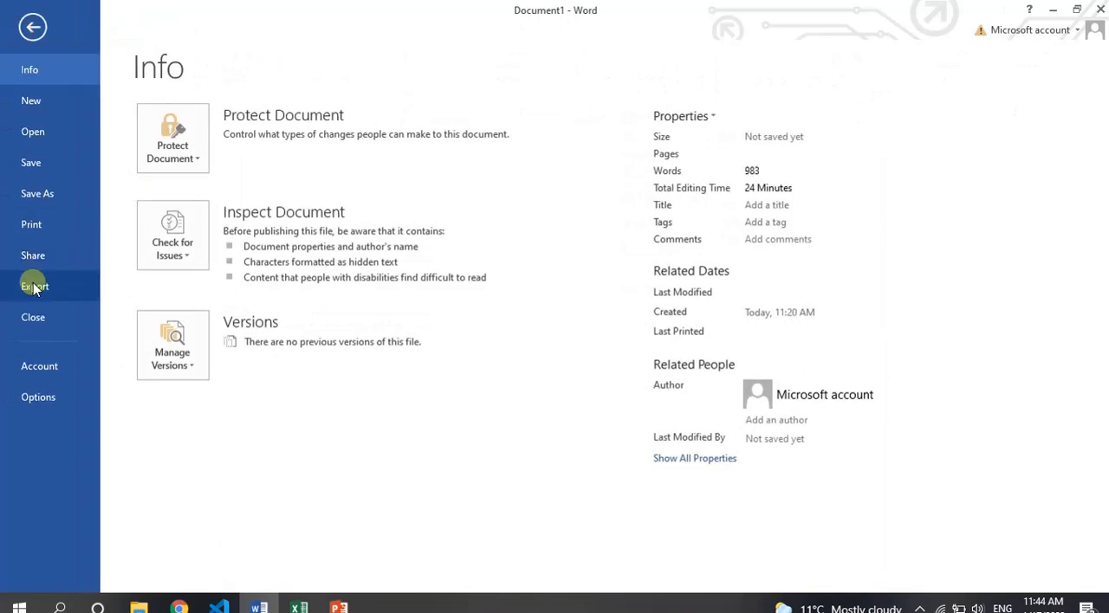
click(35, 287)
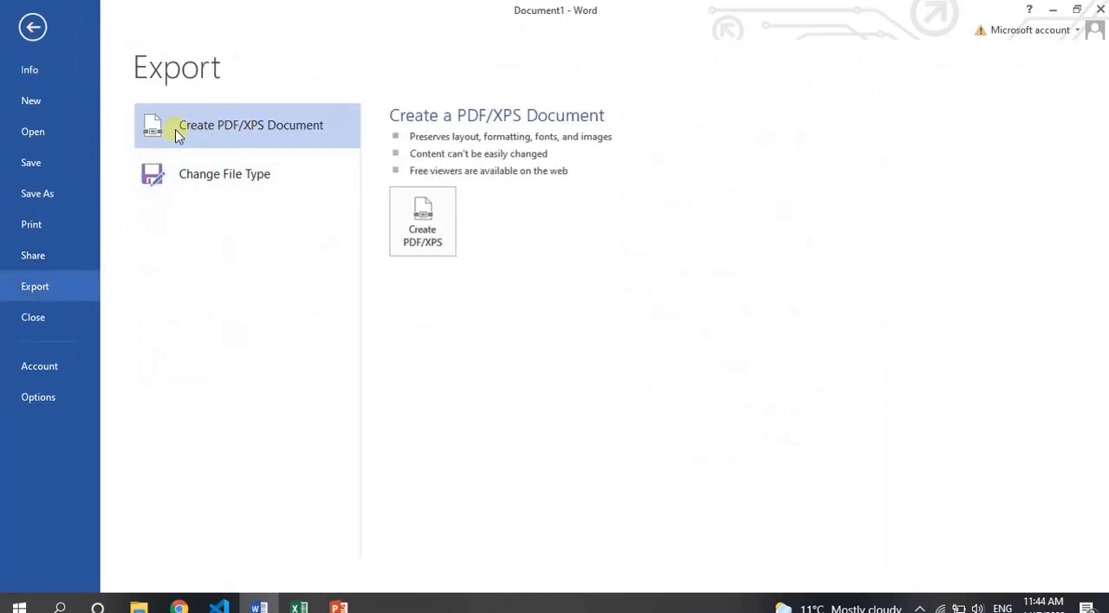
click(422, 227)
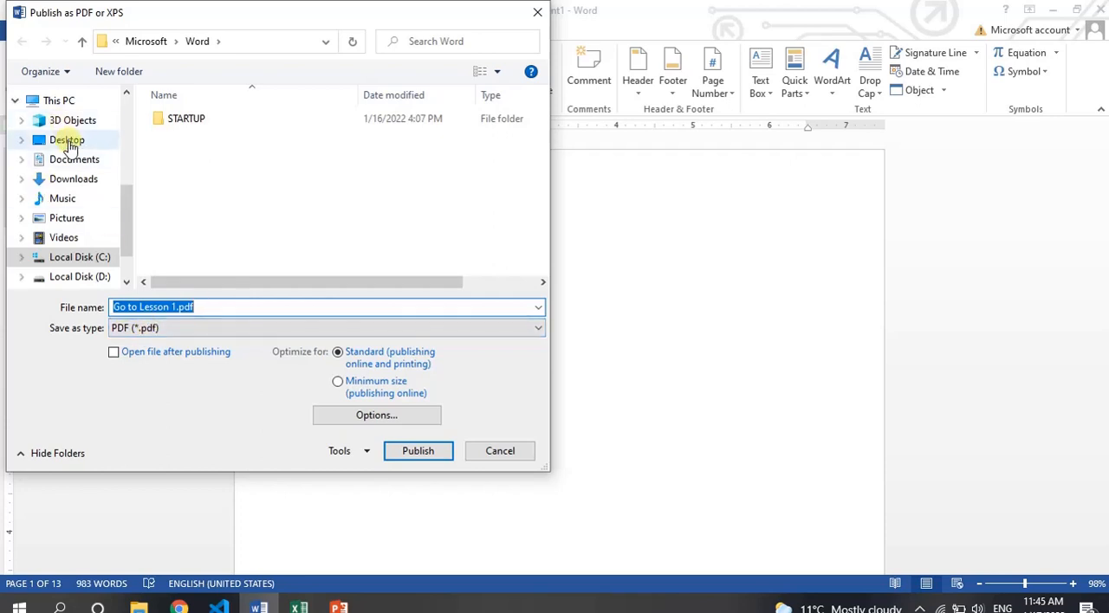
click(68, 141)
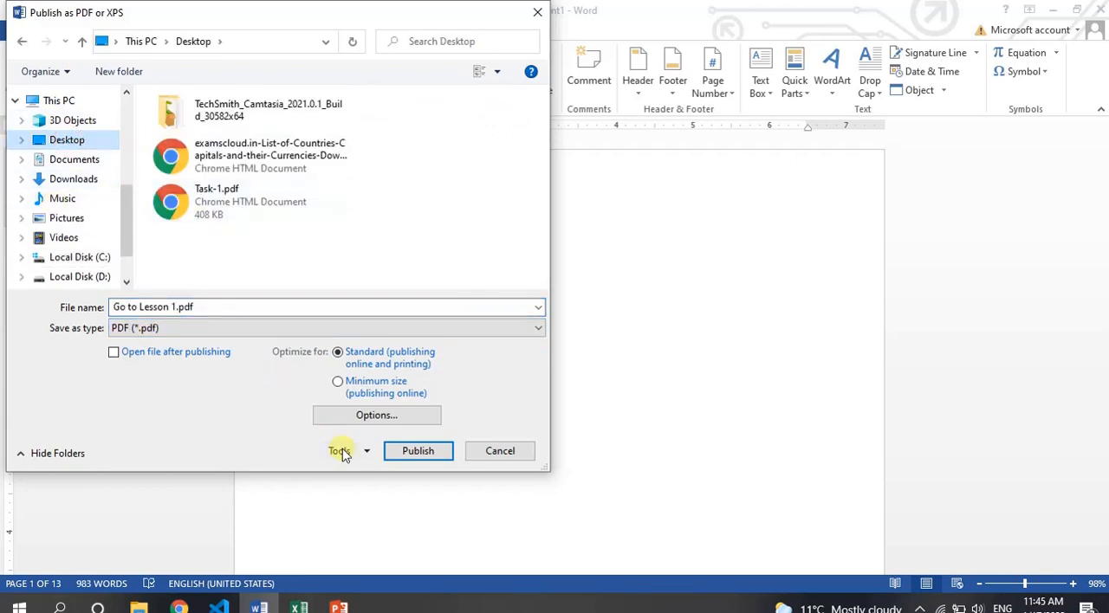
click(424, 450)
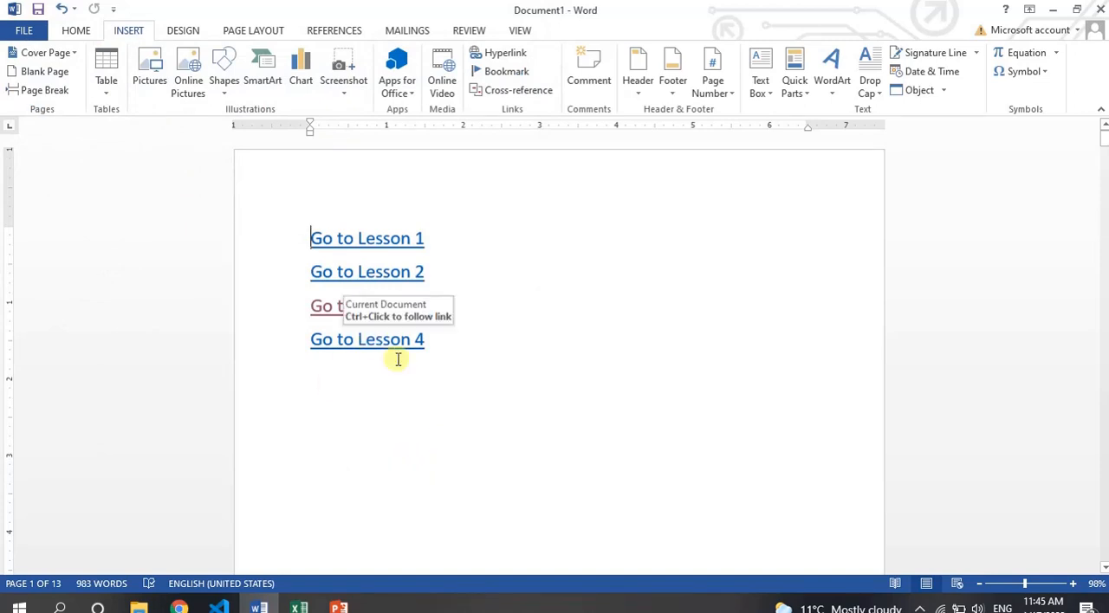
Minimize Word and open "Go to Lesson 1.pdf" from the desktop in Chrome.
click(1054, 8)
click(1103, 4)
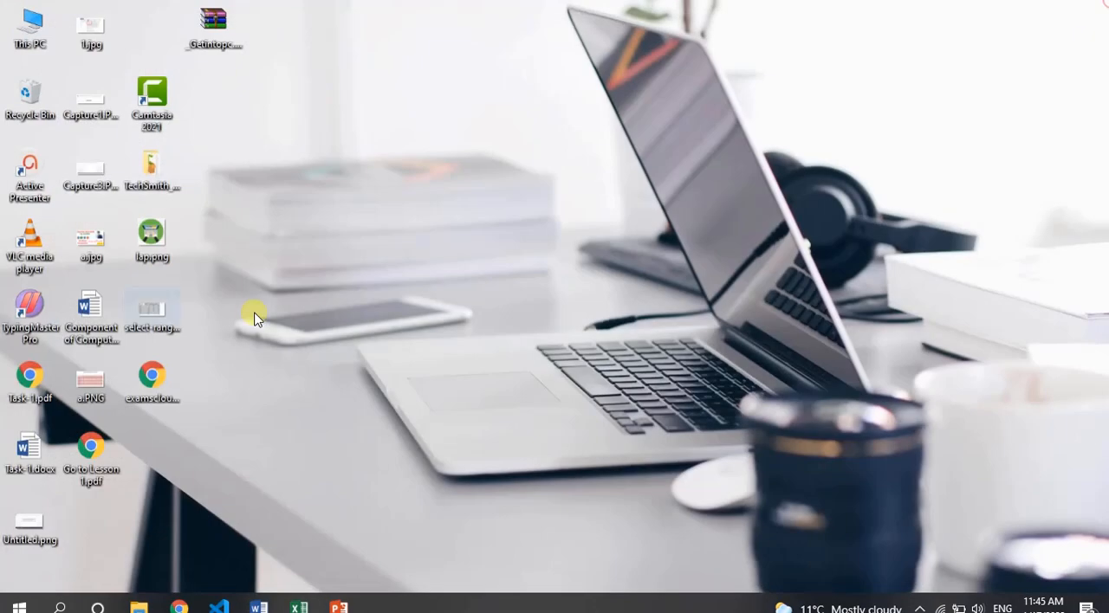
click(382, 122)
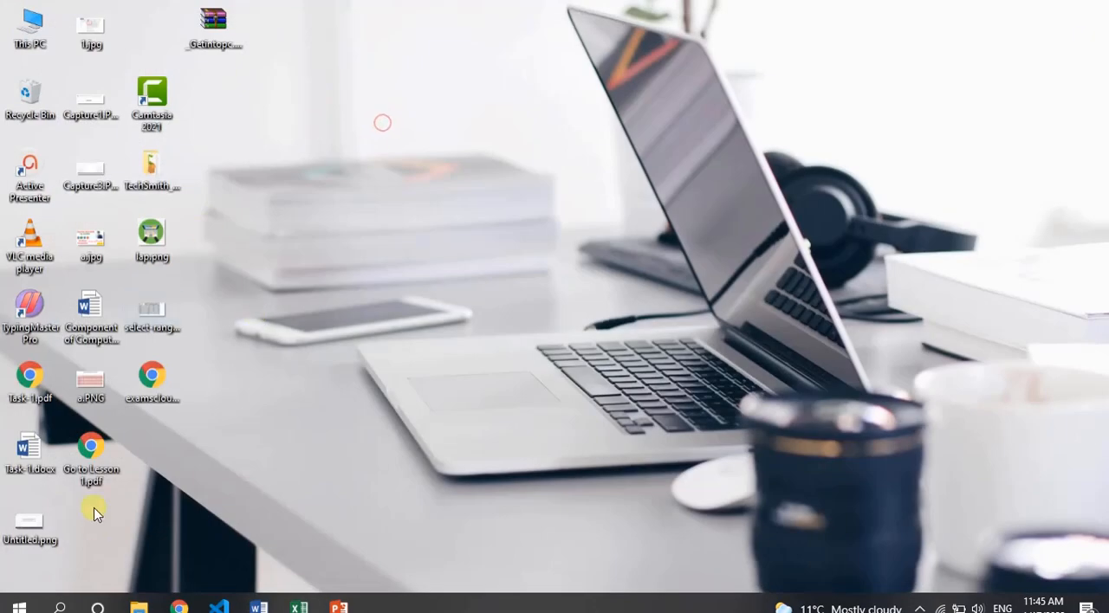
double_click(92, 451)
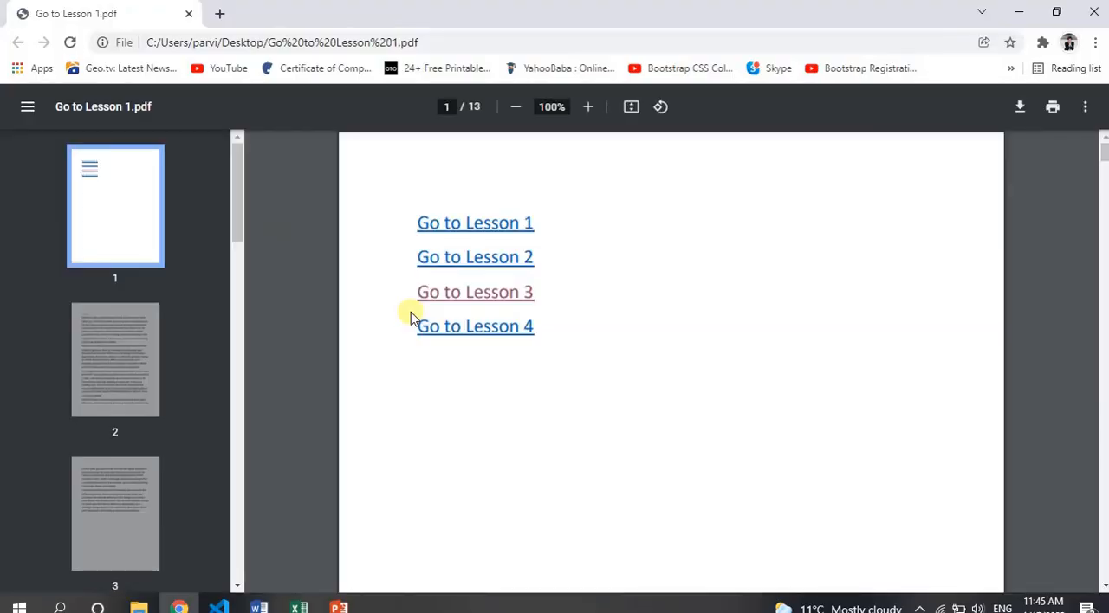
Test the lesson hyperlinks on the PDF's first page, returning to the list of links between jumps.
scroll(652, 325, down, 12)
scroll(653, 326, up, 12)
click(472, 223)
click(470, 259)
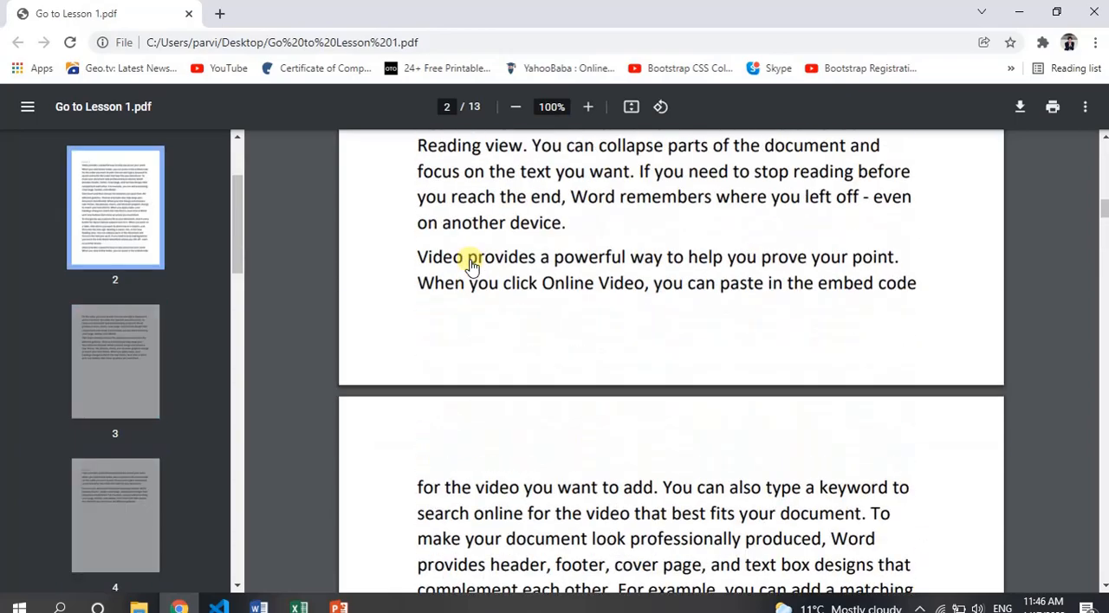
scroll(470, 265, up, 15)
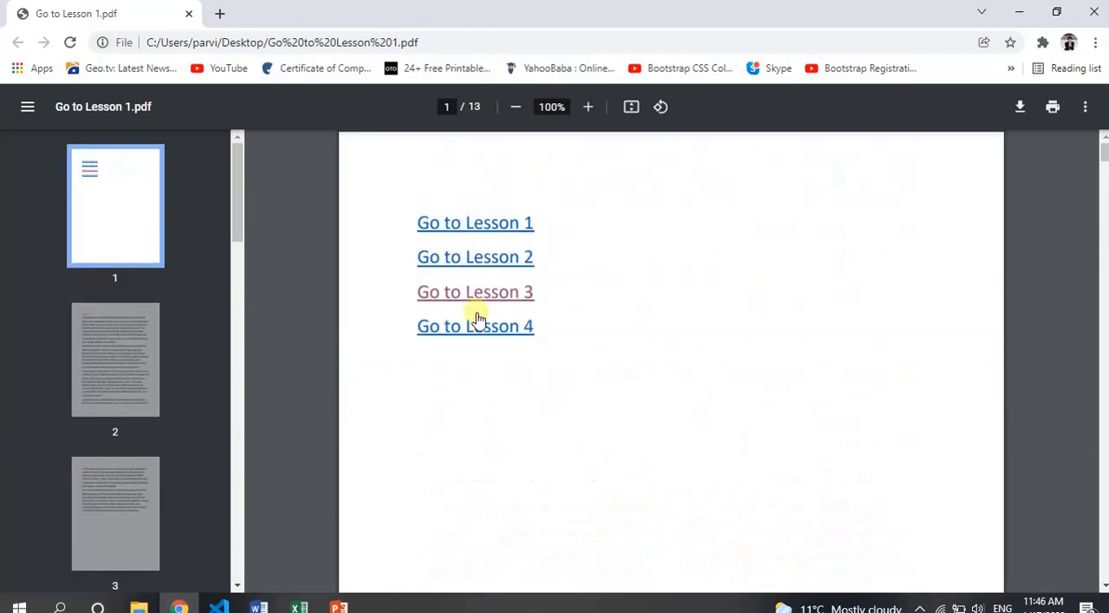
click(478, 327)
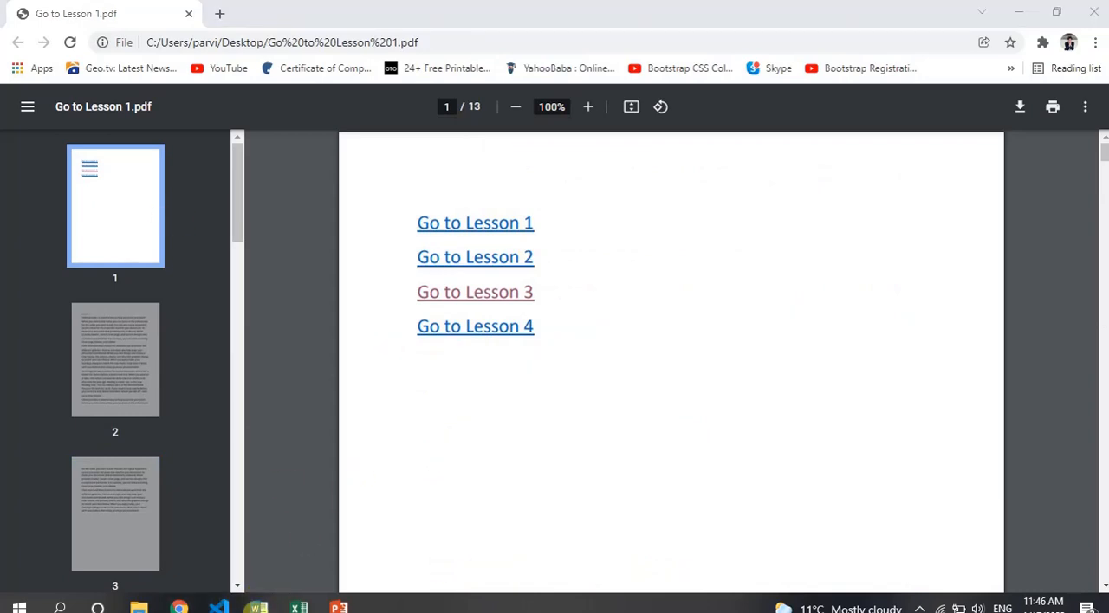
Switch back to Word and delete the entire content of the document.
click(257, 606)
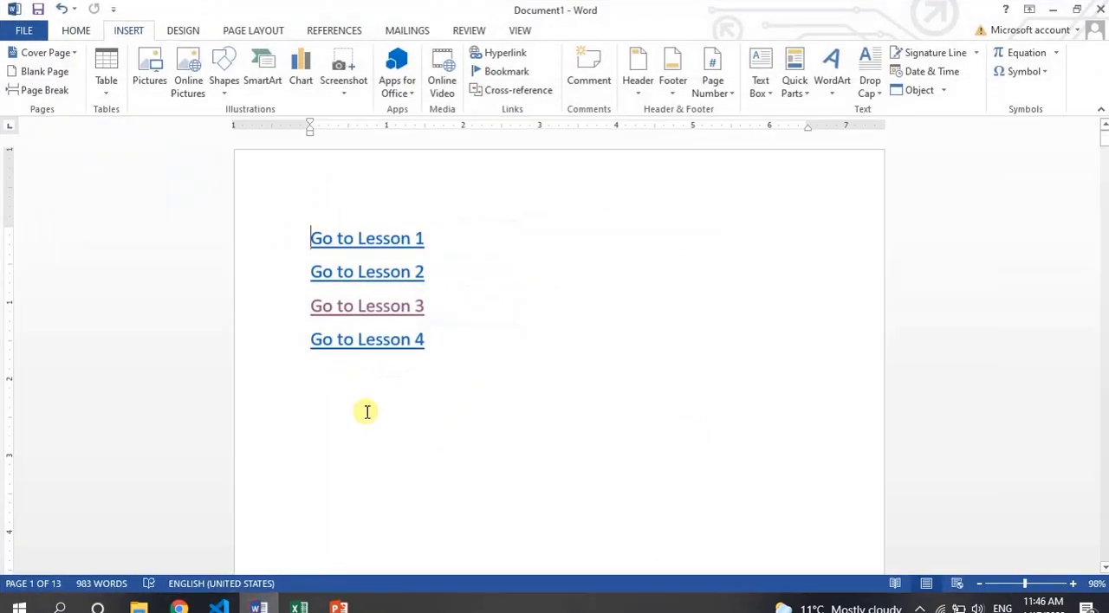
drag(465, 360, 298, 246)
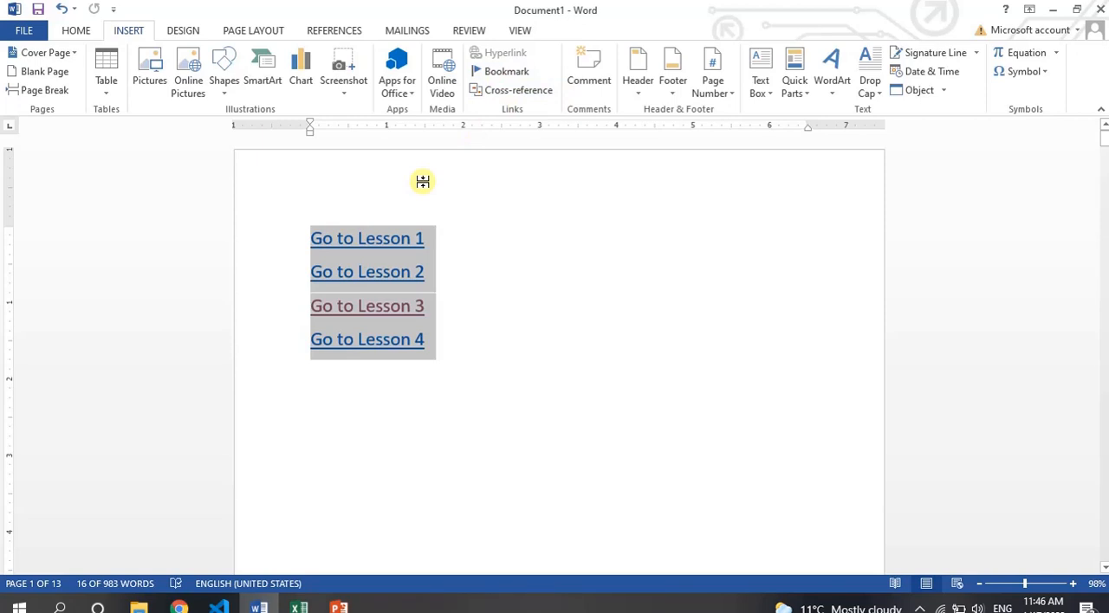
key(ctrl+a)
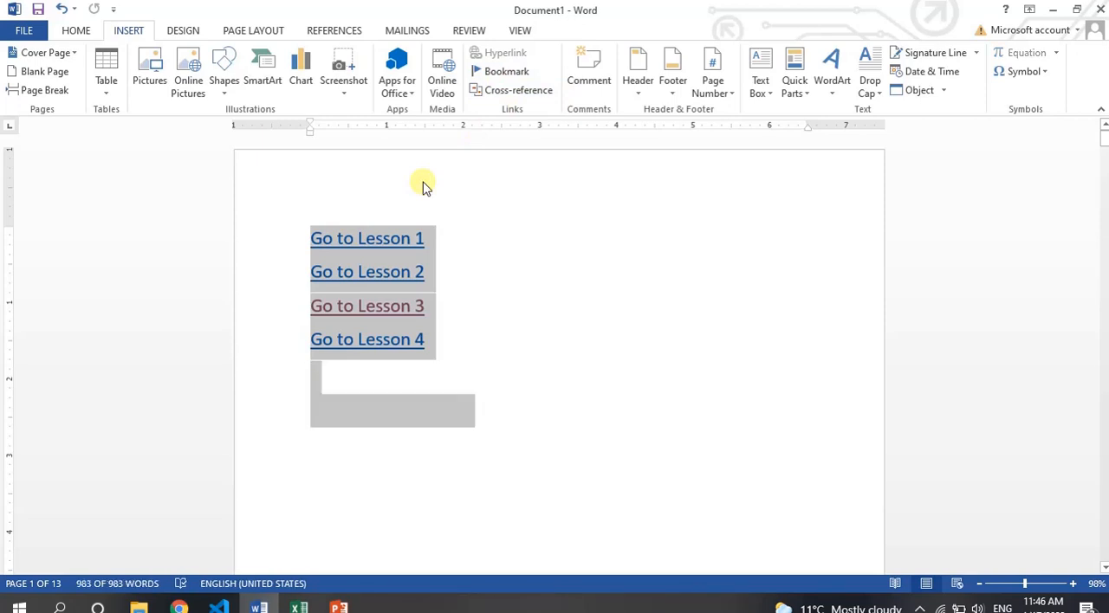
key(Delete)
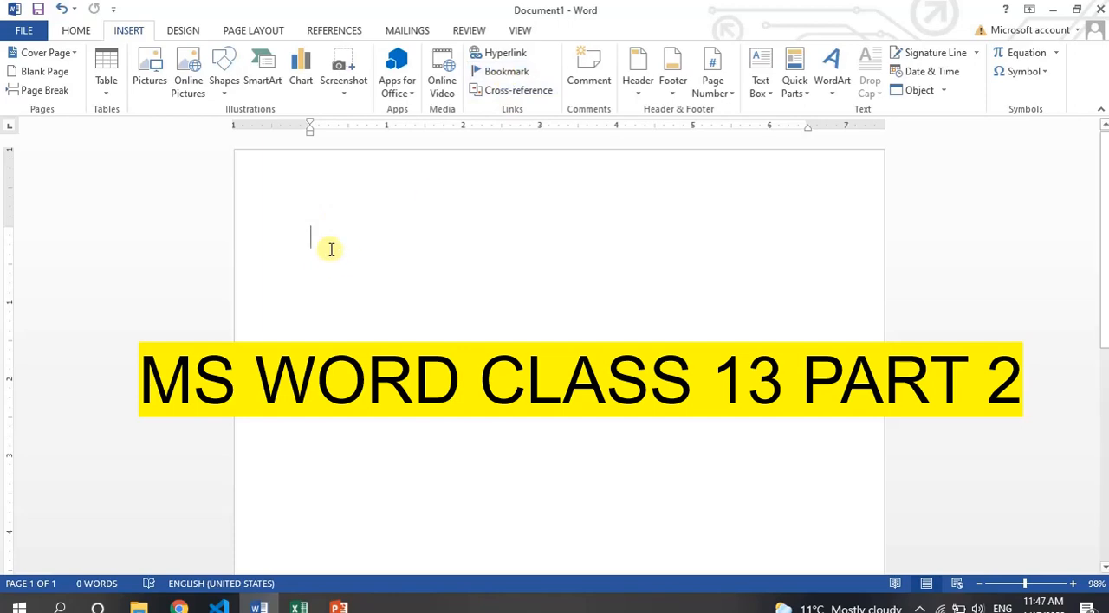
Generate sample paragraphs with the =rand() function and reduce the font size of all the text by one point.
text(=rand()
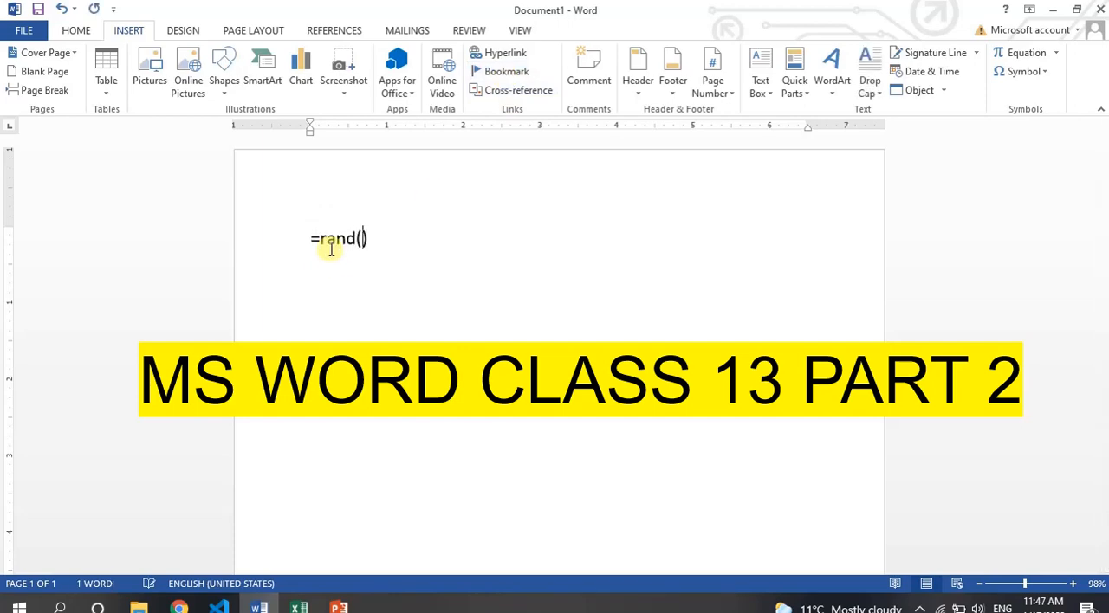
key(Return)
key(ctrl+Home)
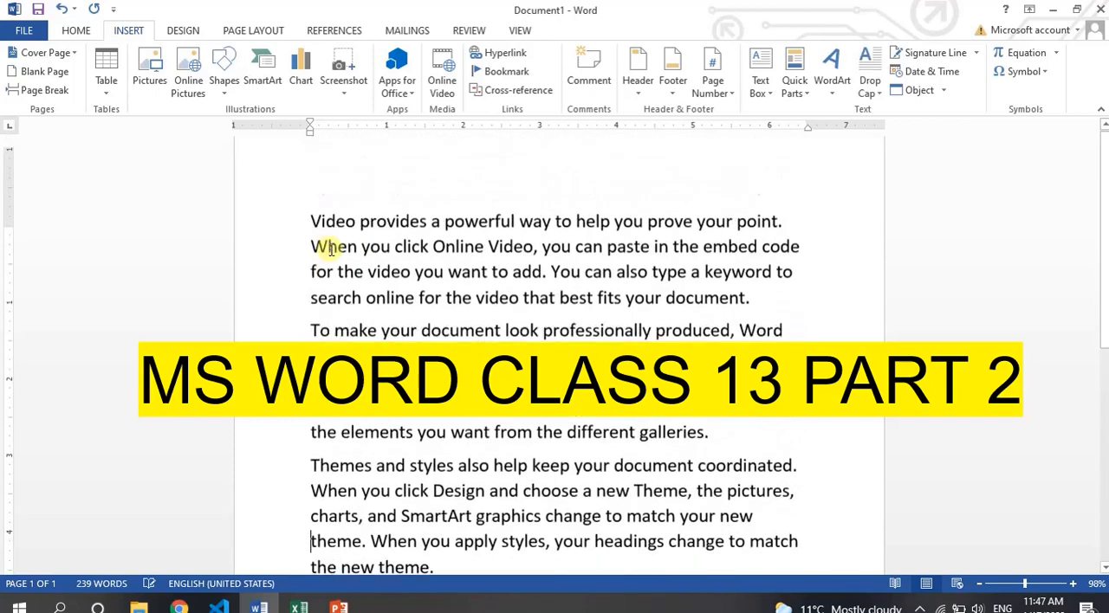
key(ctrl+a)
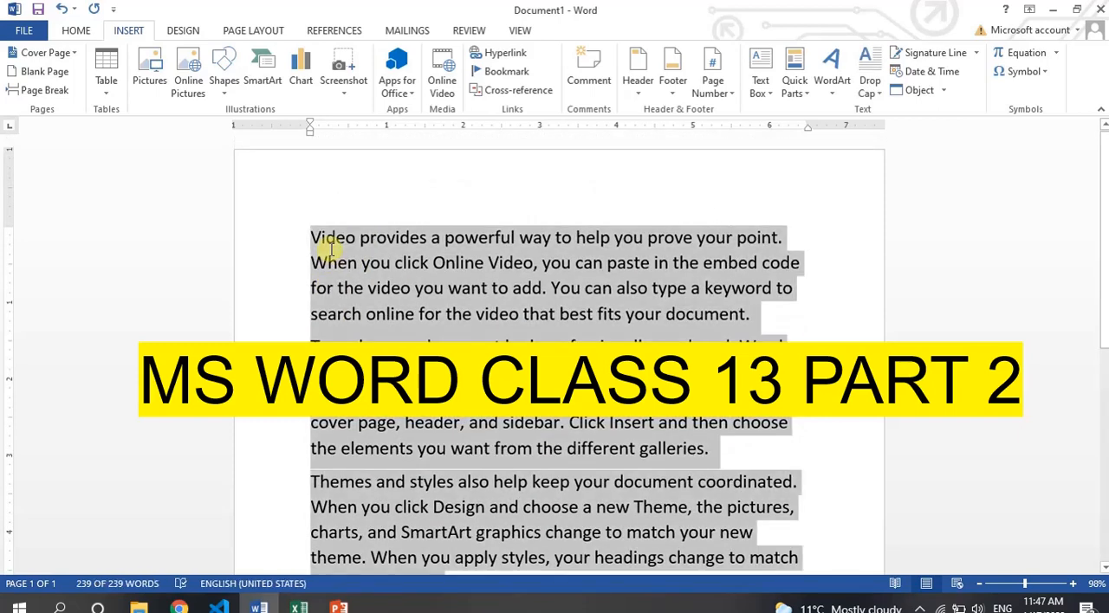
key(ctrl+bracketleft)
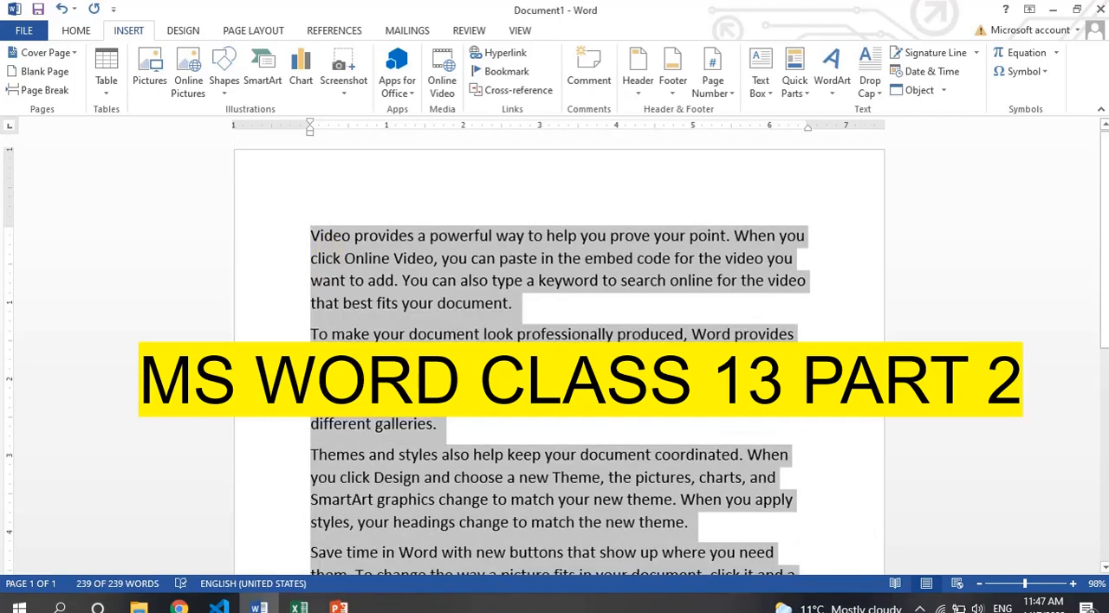
Paste copies of the sample text repeatedly at the document's end to fill several pages, and return to the beginning.
key(ctrl+End)
key(ctrl+v)
key(ctrl+v)
key(ctrl+v)
key(ctrl+v)
key(ctrl+v)
key(ctrl+v)
key(ctrl+v)
key(ctrl+v)
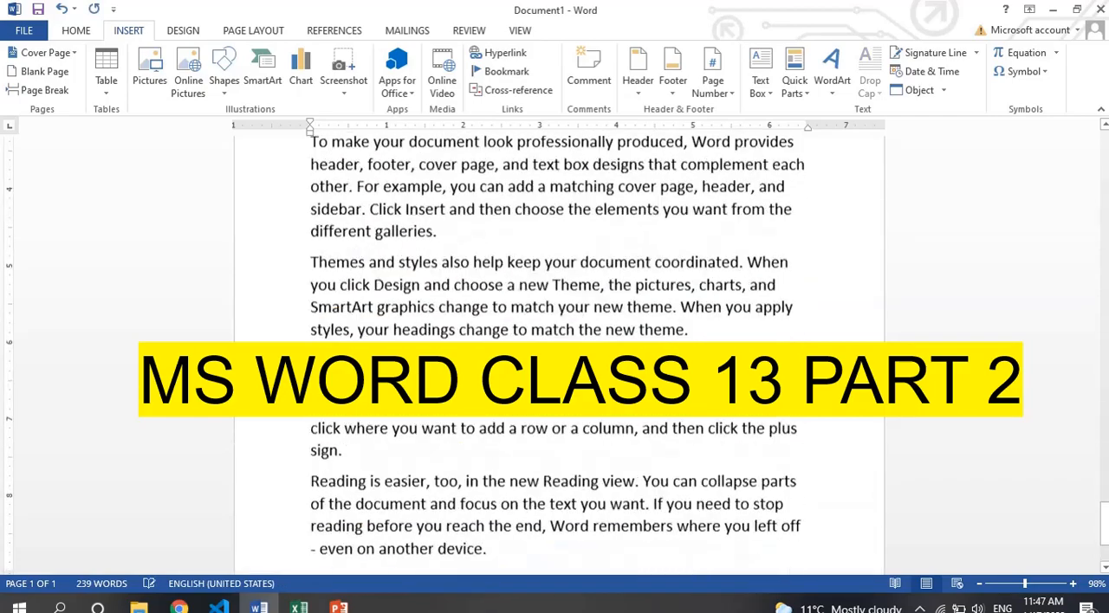
key(Page_Up)
key(Page_Up)
key(Page_Up)
key(Page_Up)
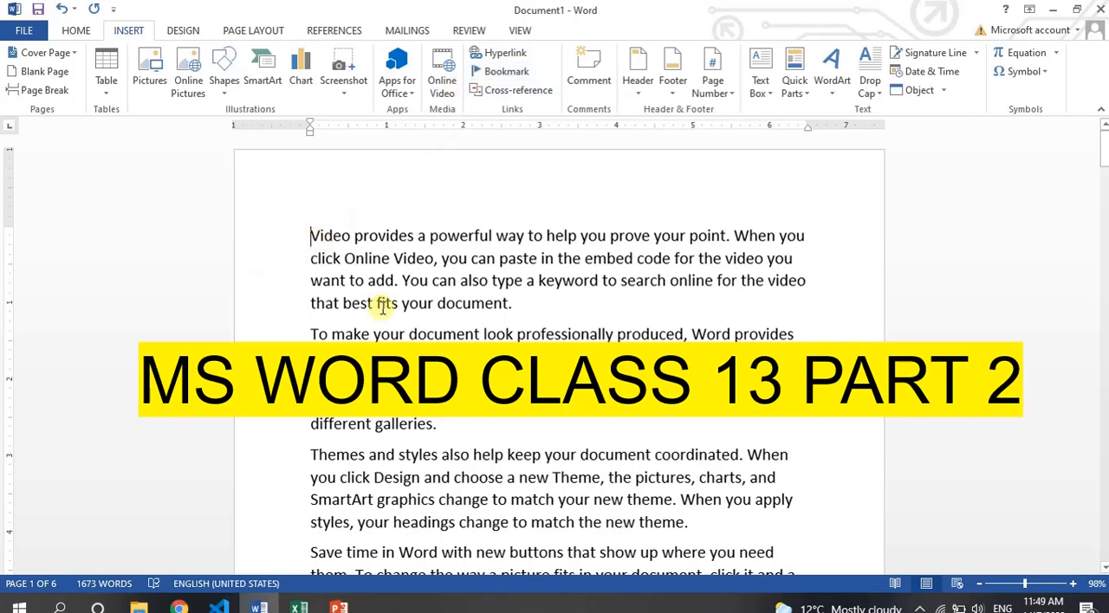
Bookmark the word "Themes" at the start of the paragraph on page 2 under the name Theme.
scroll(379, 299, down, 5)
scroll(381, 308, up, 3)
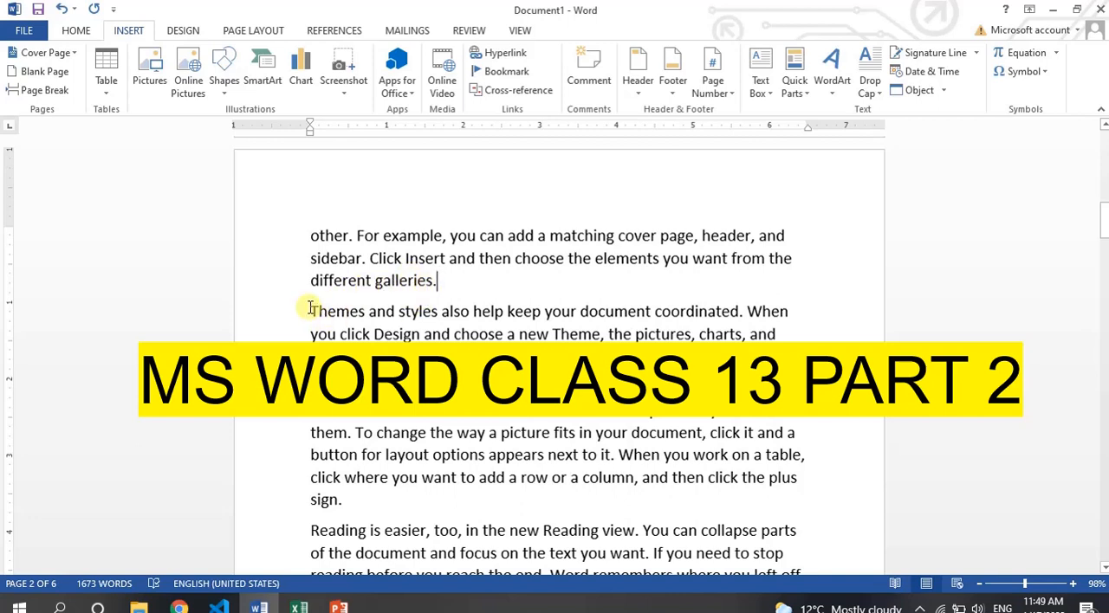
drag(309, 311, 362, 314)
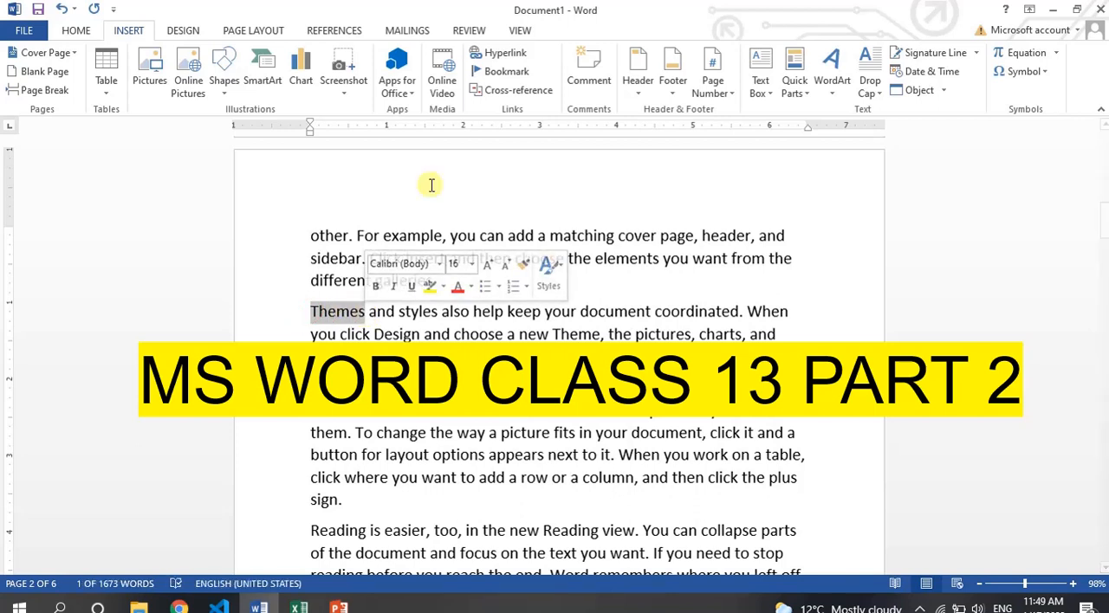
click(502, 75)
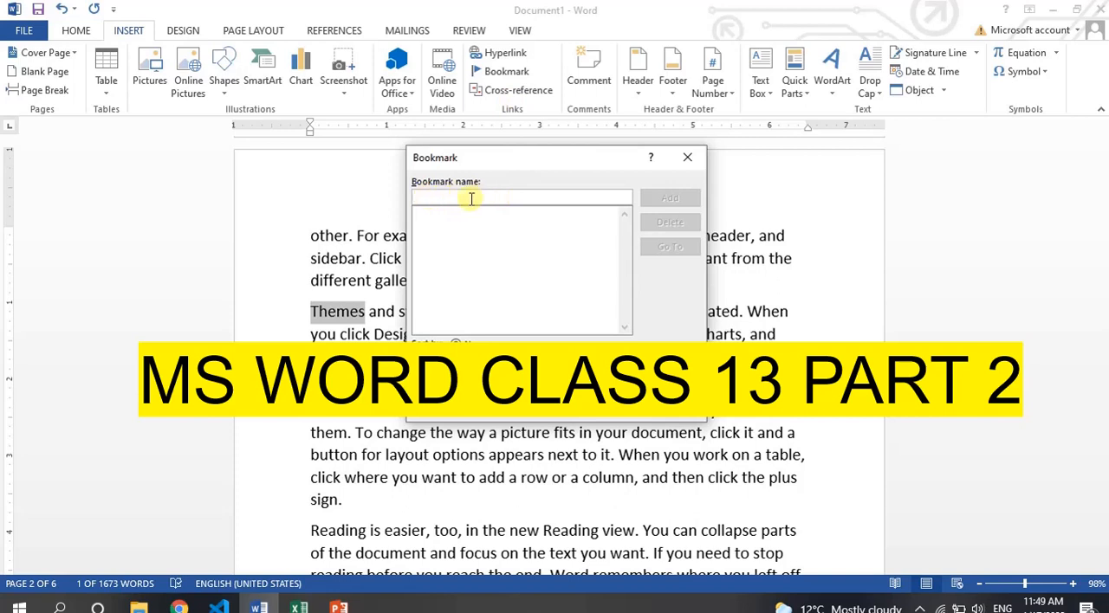
text(Theme)
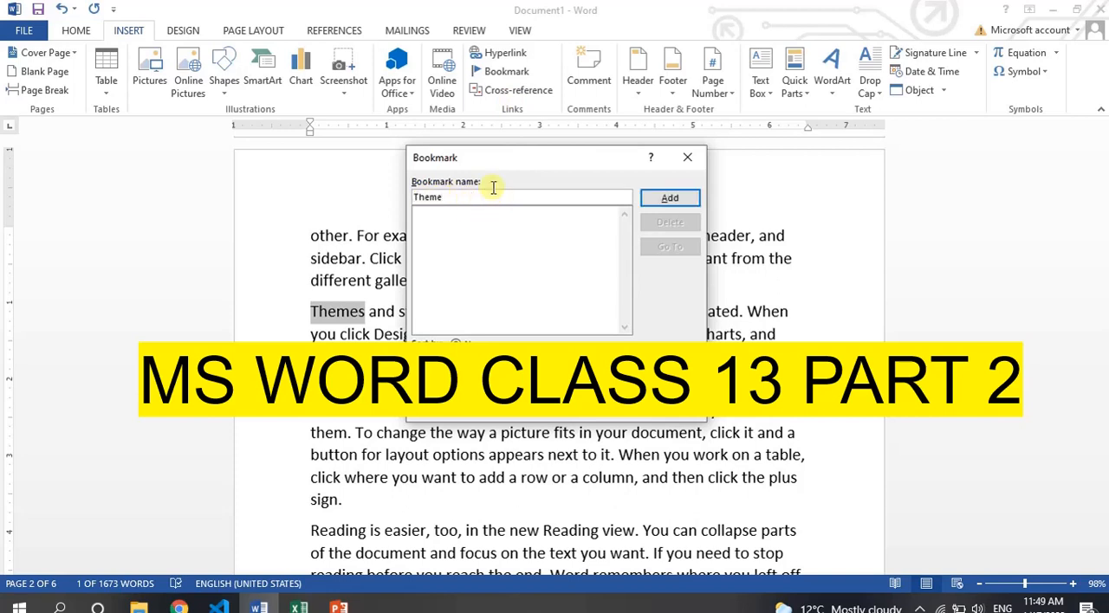
click(652, 201)
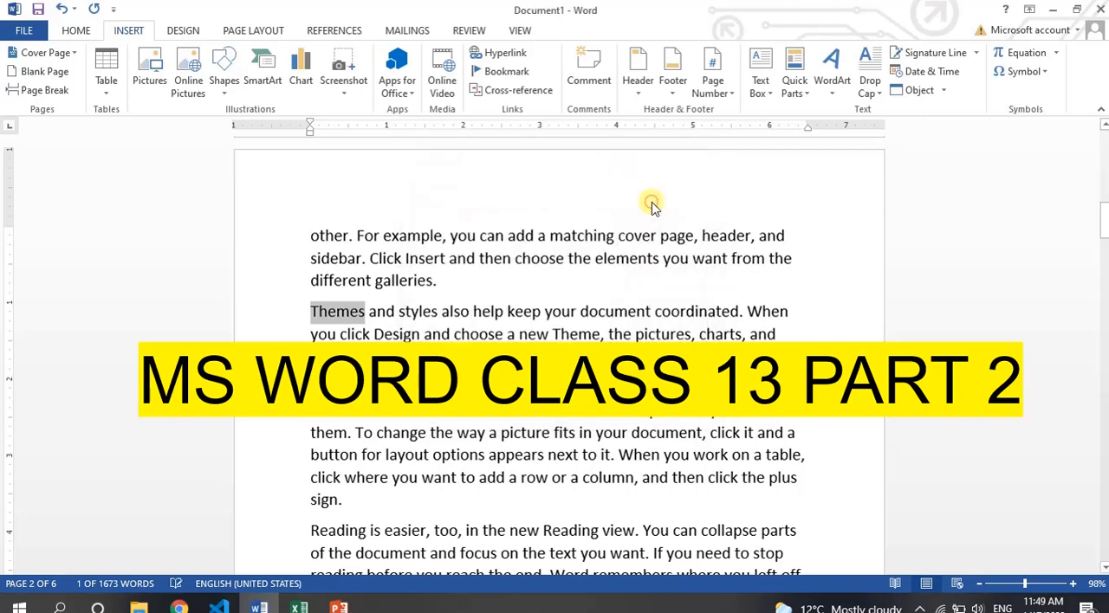
click(358, 312)
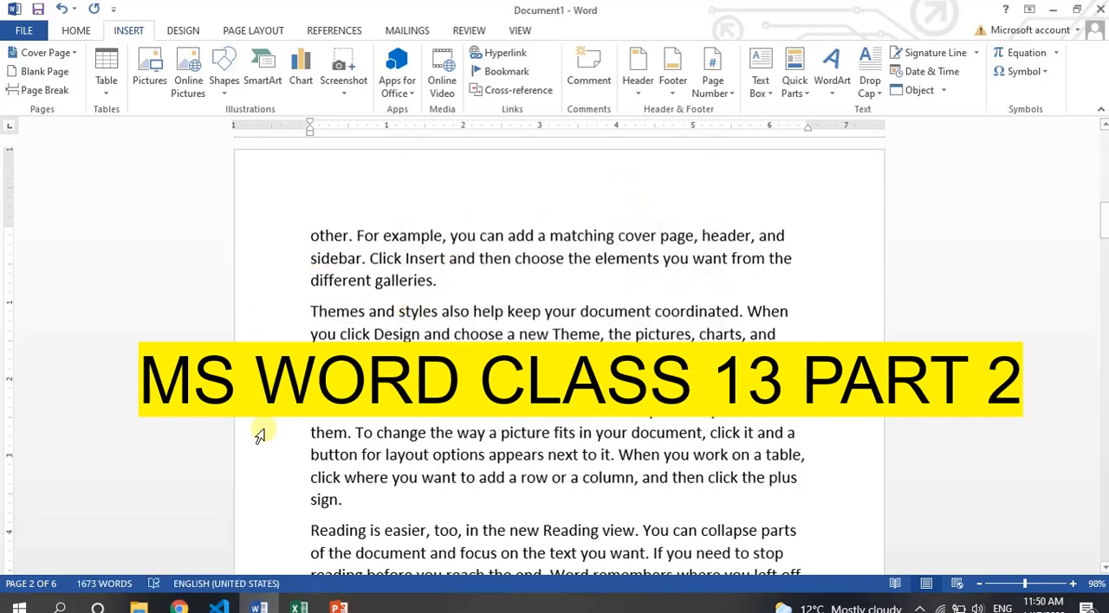
Return to the beginning of the document and jump to the Theme bookmark to test it.
key(Page_Up)
key(Page_Down)
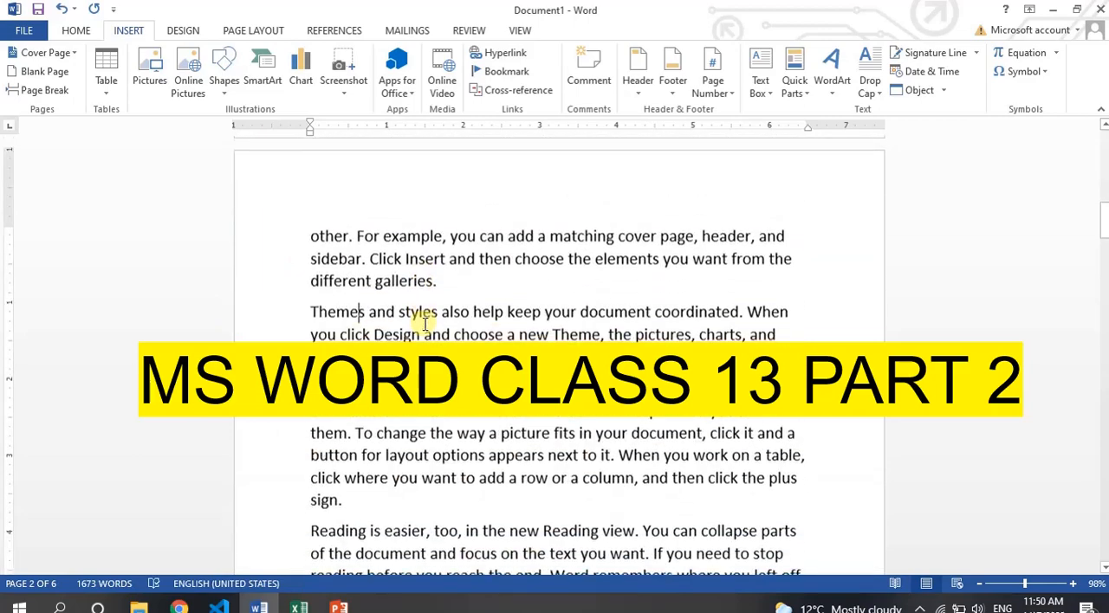
key(Page_Up)
key(Page_Up)
key(Page_Up)
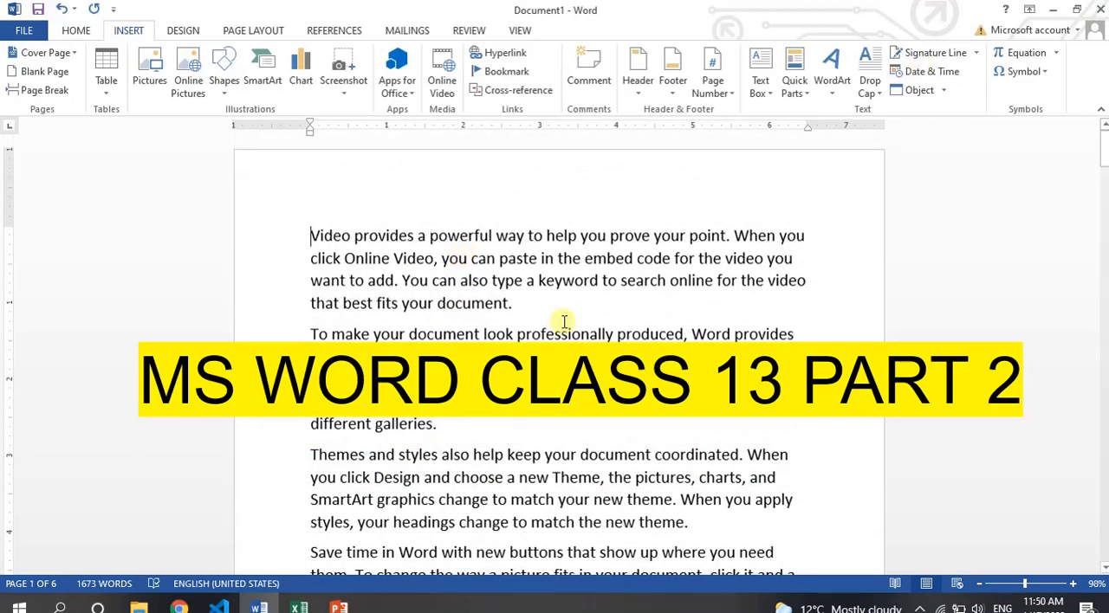
key(Page_Down)
key(Page_Up)
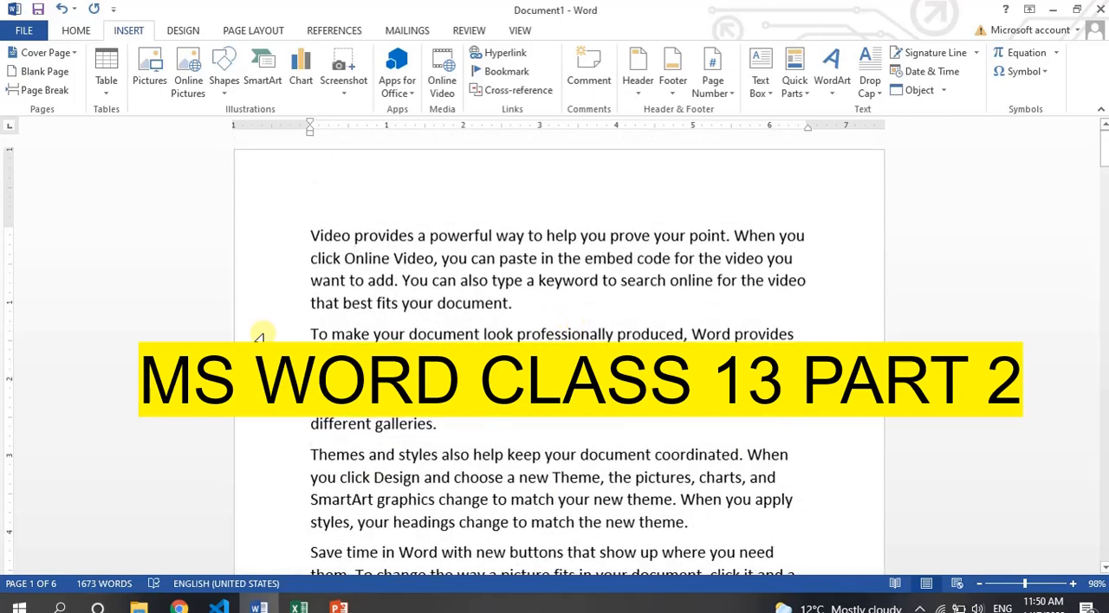
click(505, 73)
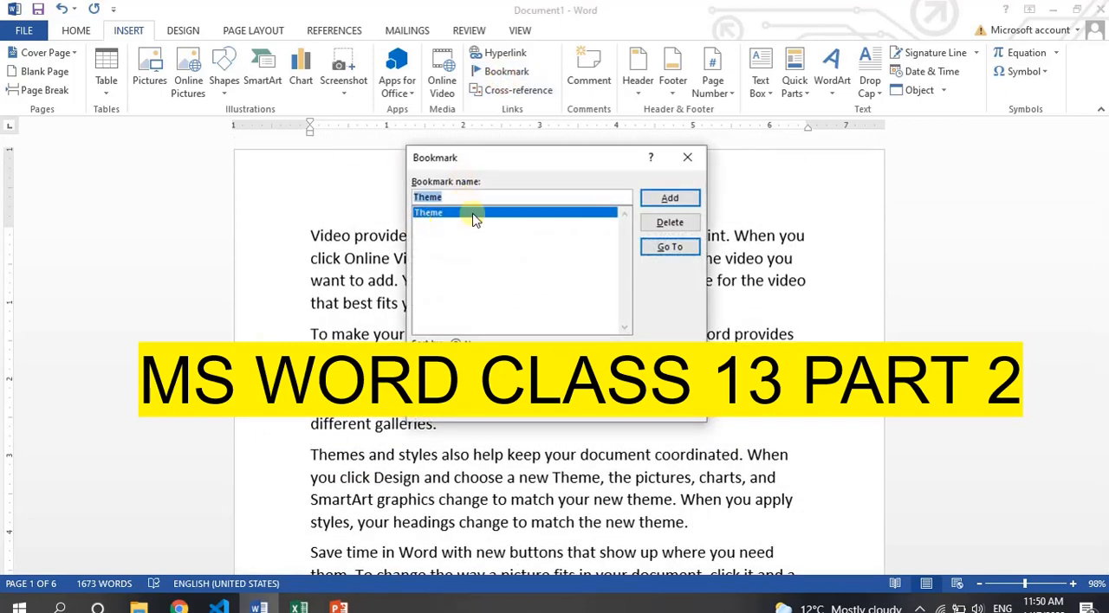
click(655, 247)
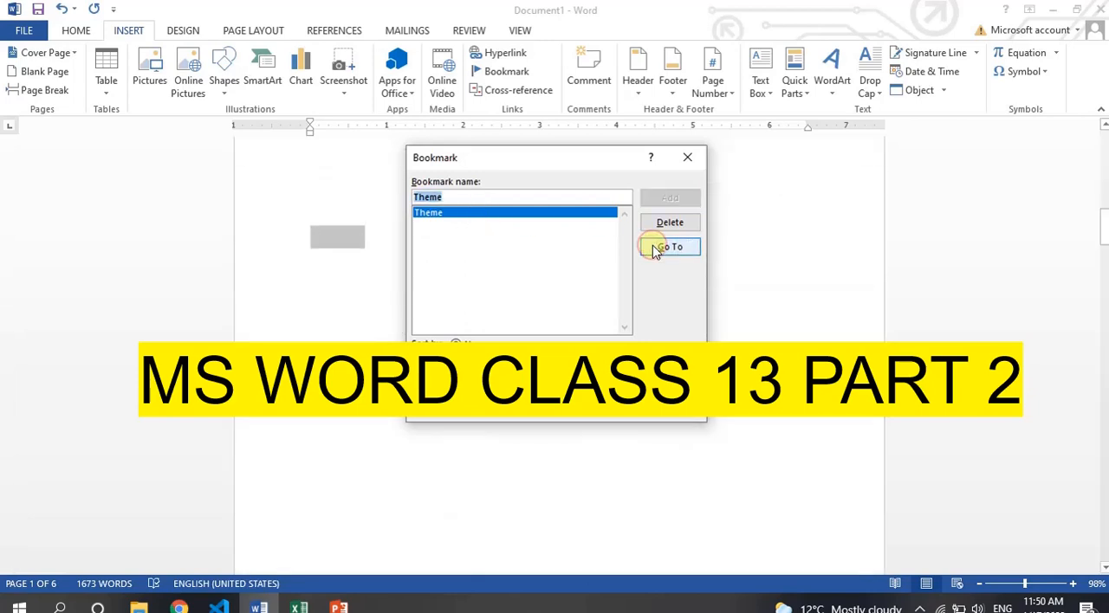
click(687, 156)
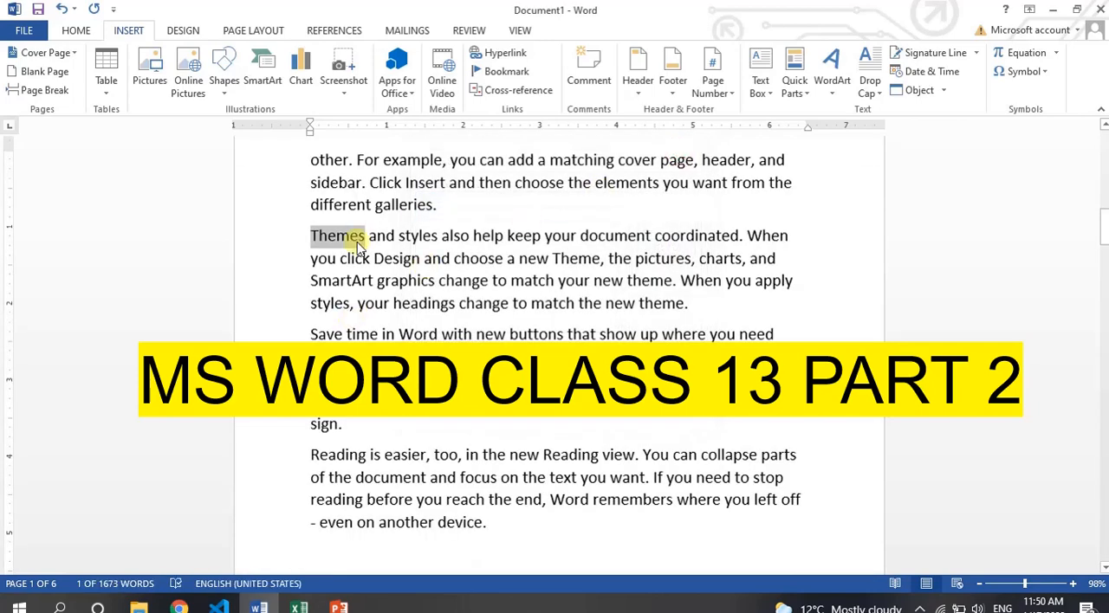
Bookmark the word "Save" in the last paragraph of page 3 under the name save.
click(321, 243)
scroll(347, 242, up, 2)
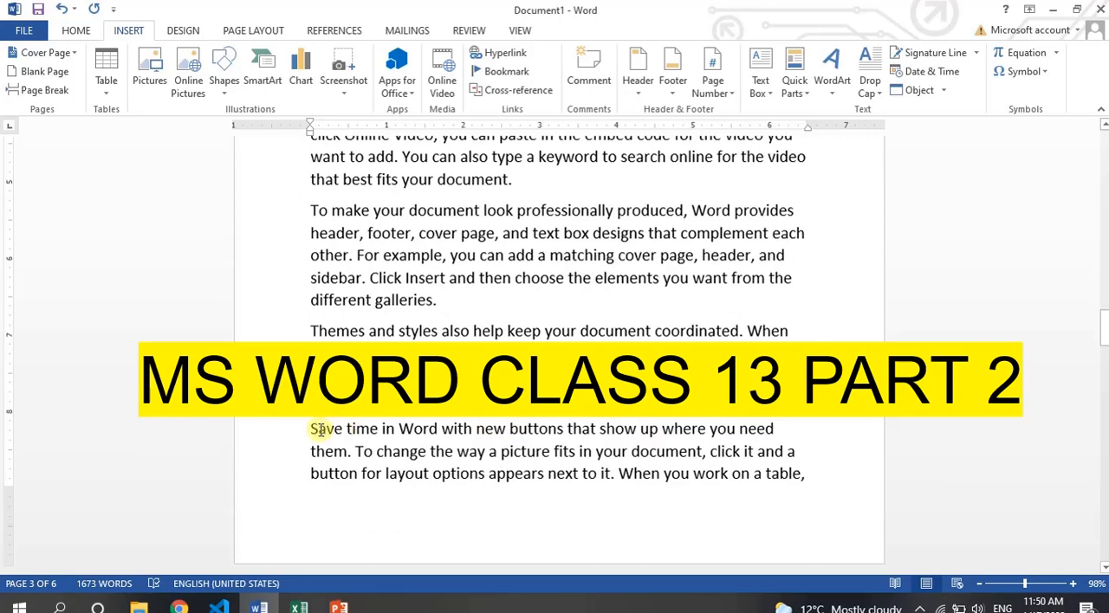
drag(312, 430, 336, 433)
click(506, 71)
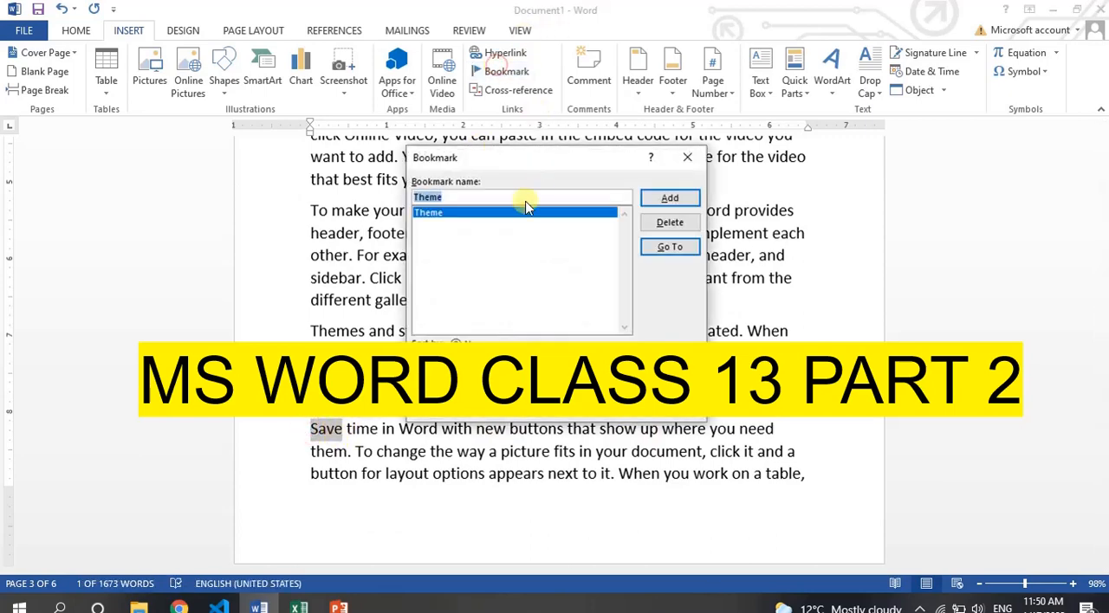
text(sa)
key(BackSpace)
key(BackSpace)
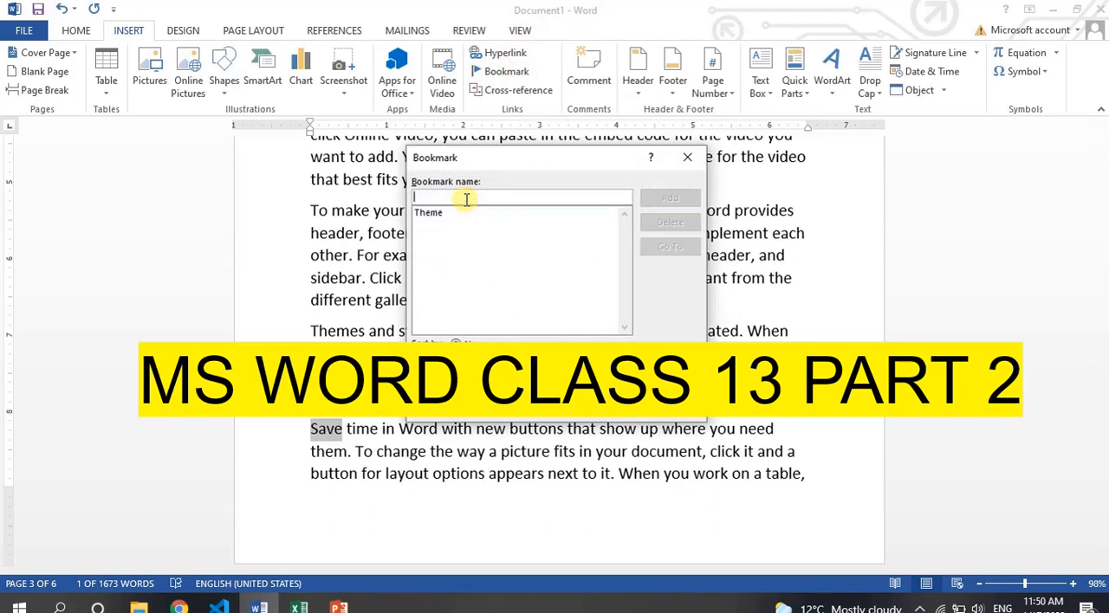
text(save)
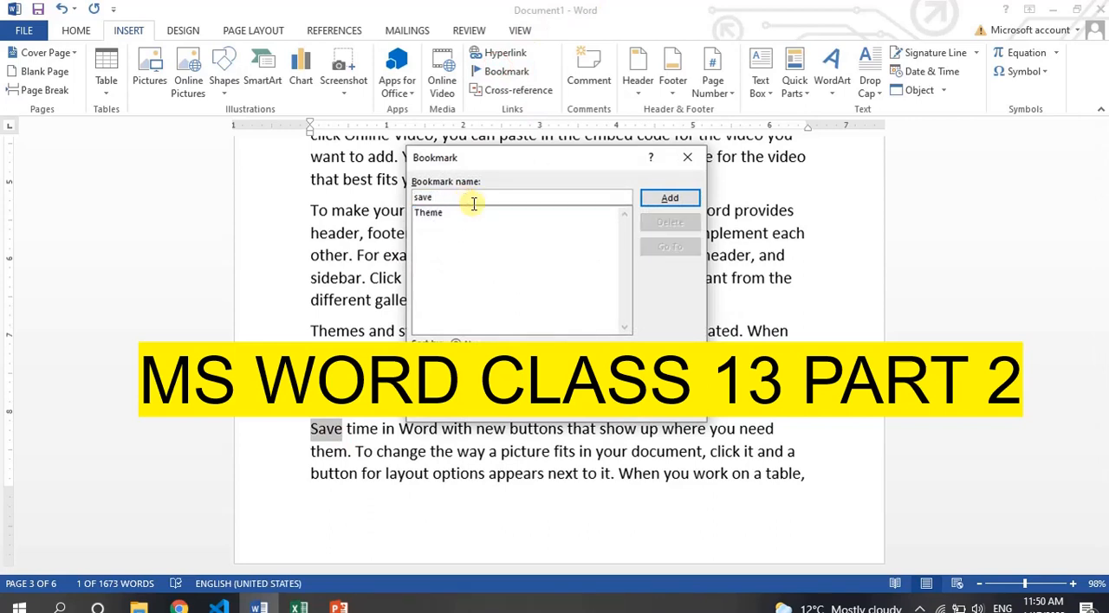
click(668, 199)
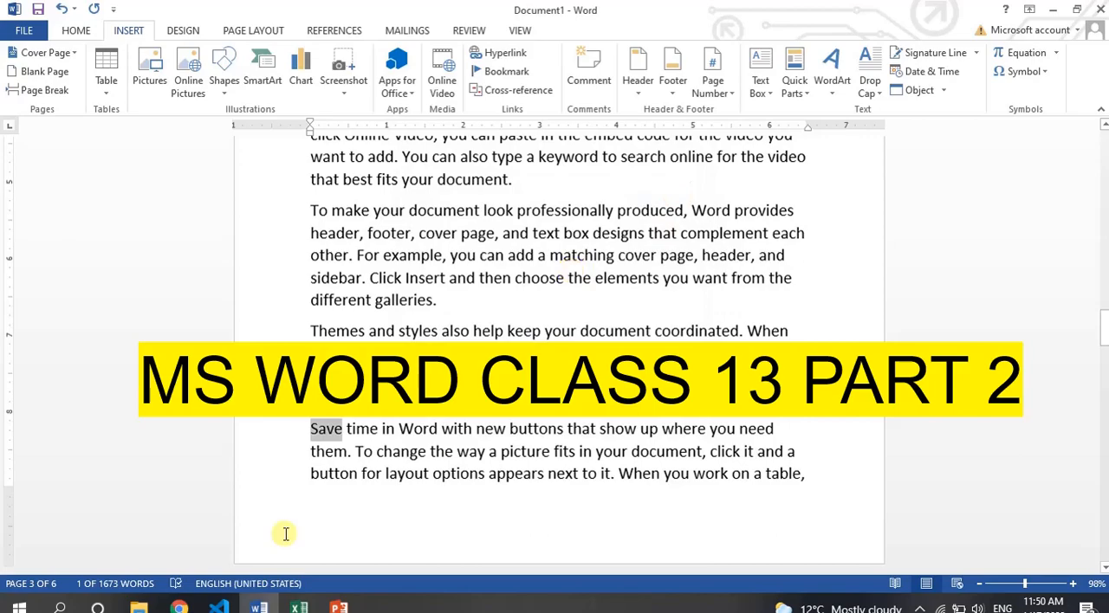
Go back to the first page and test the save bookmark by jumping to it.
click(364, 400)
scroll(364, 401, up, 20)
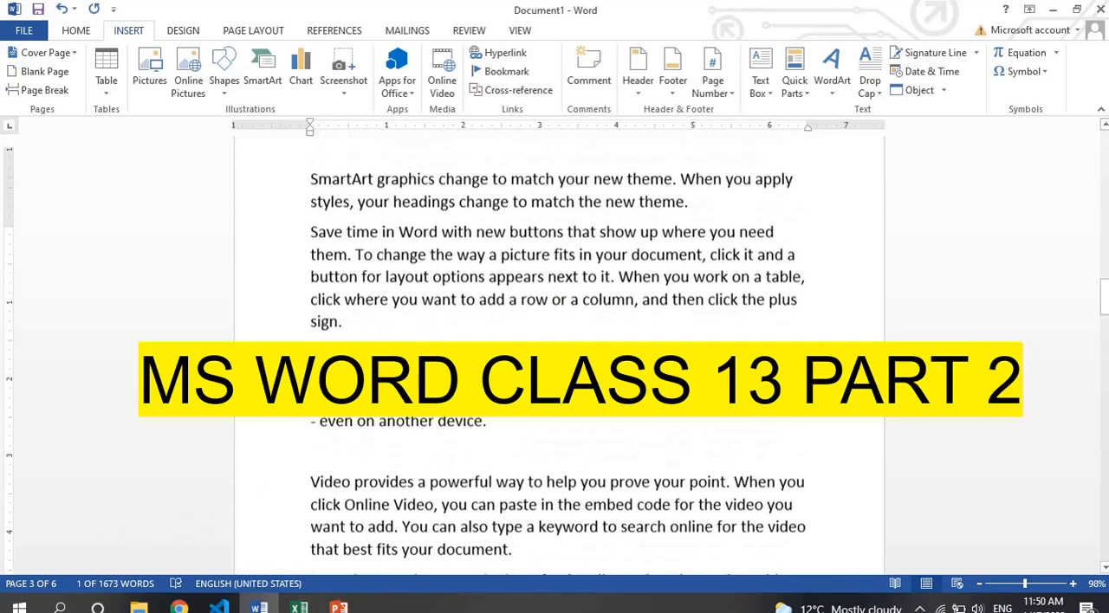
key(ctrl+Page_Down)
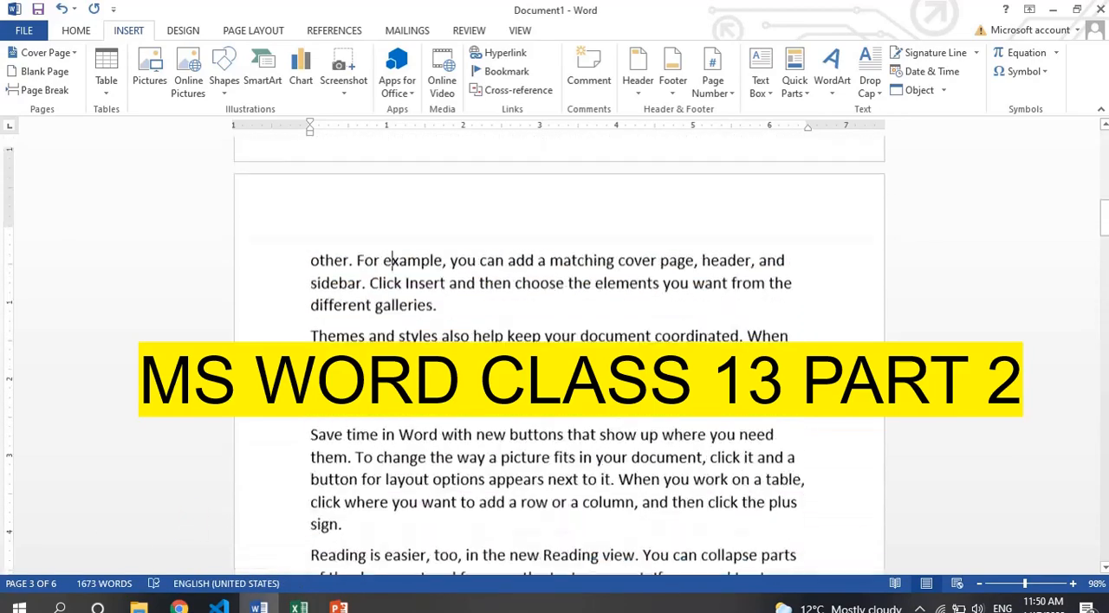
key(ctrl+Page_Up)
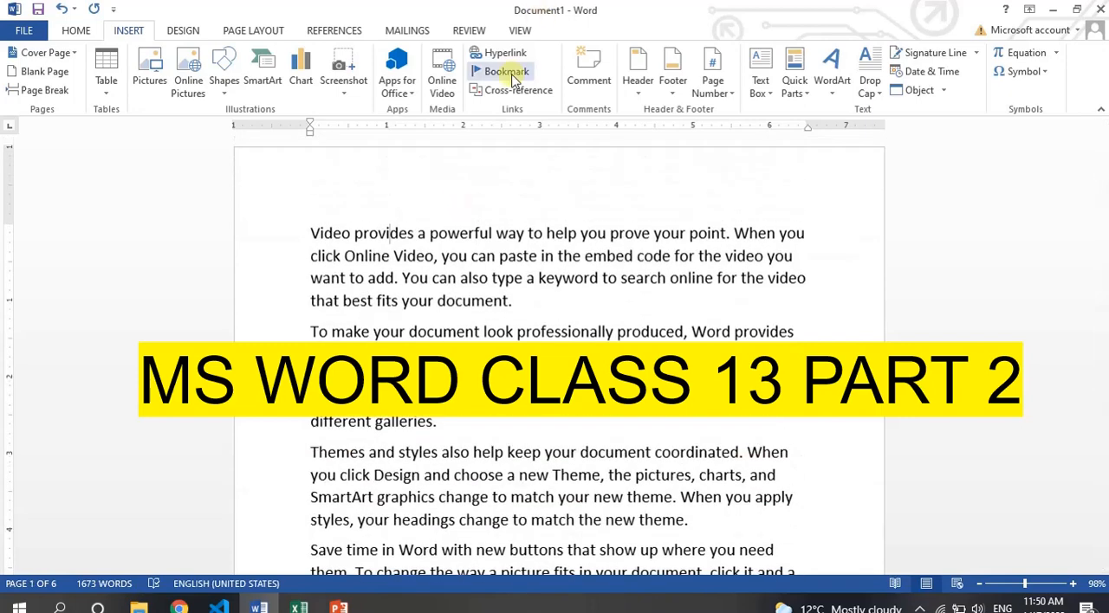
click(506, 71)
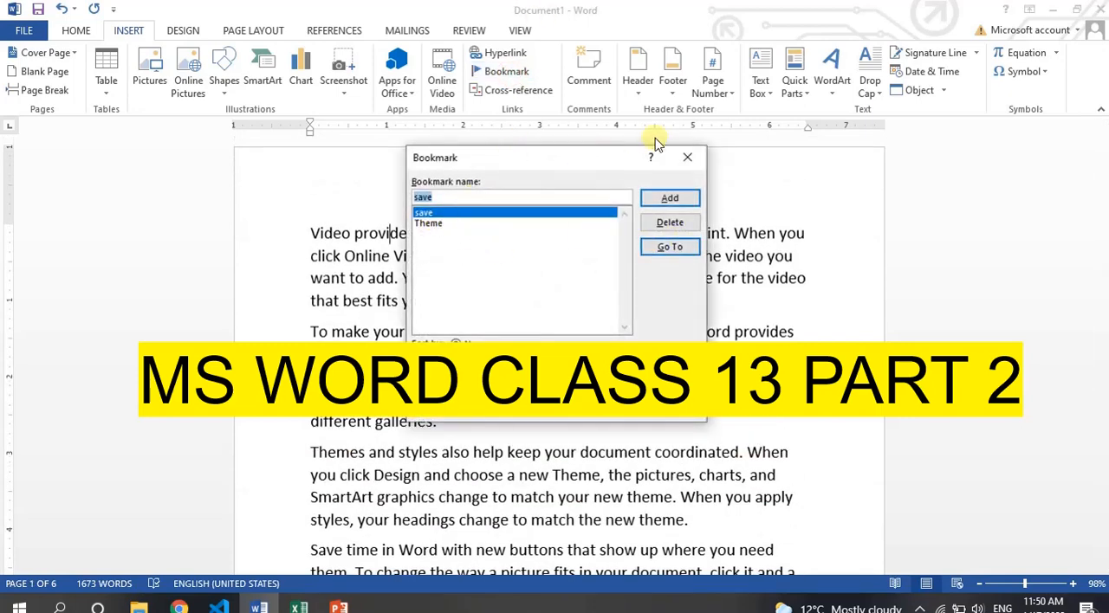
click(687, 157)
click(506, 71)
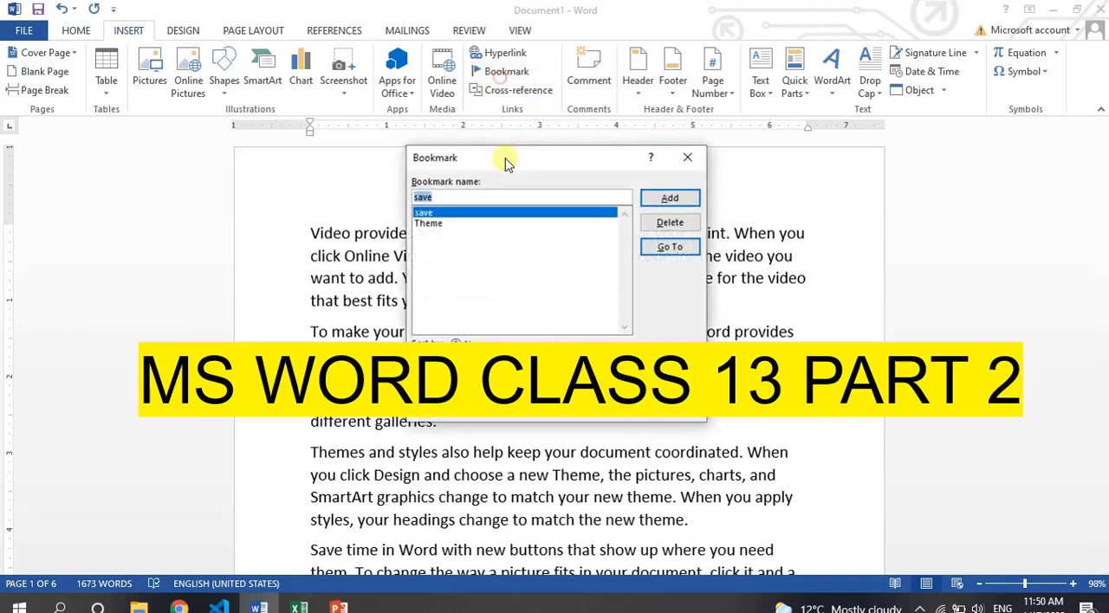
click(668, 247)
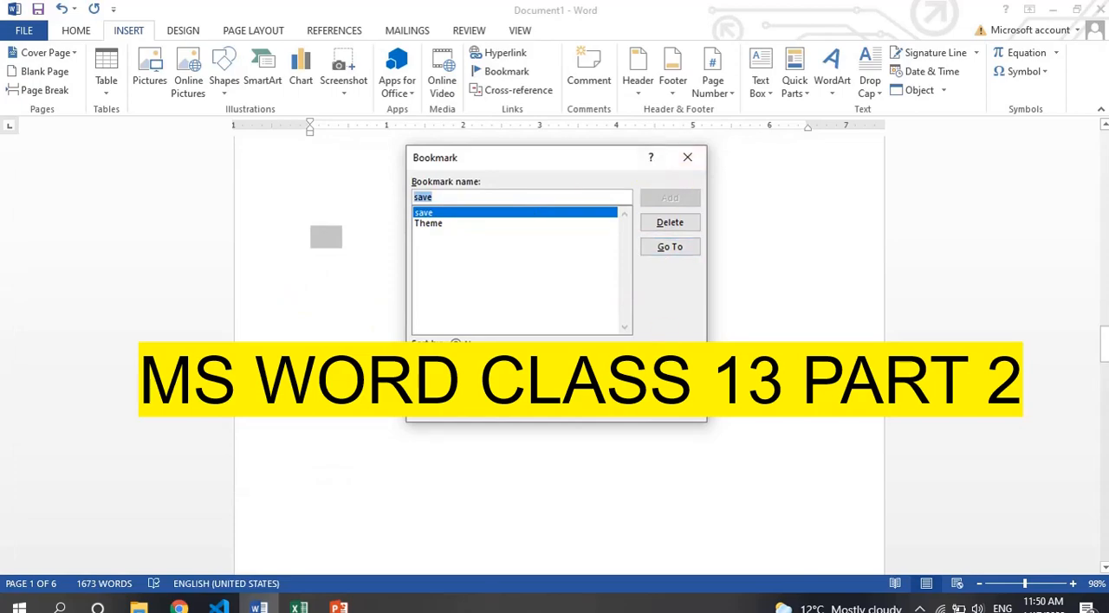
click(676, 405)
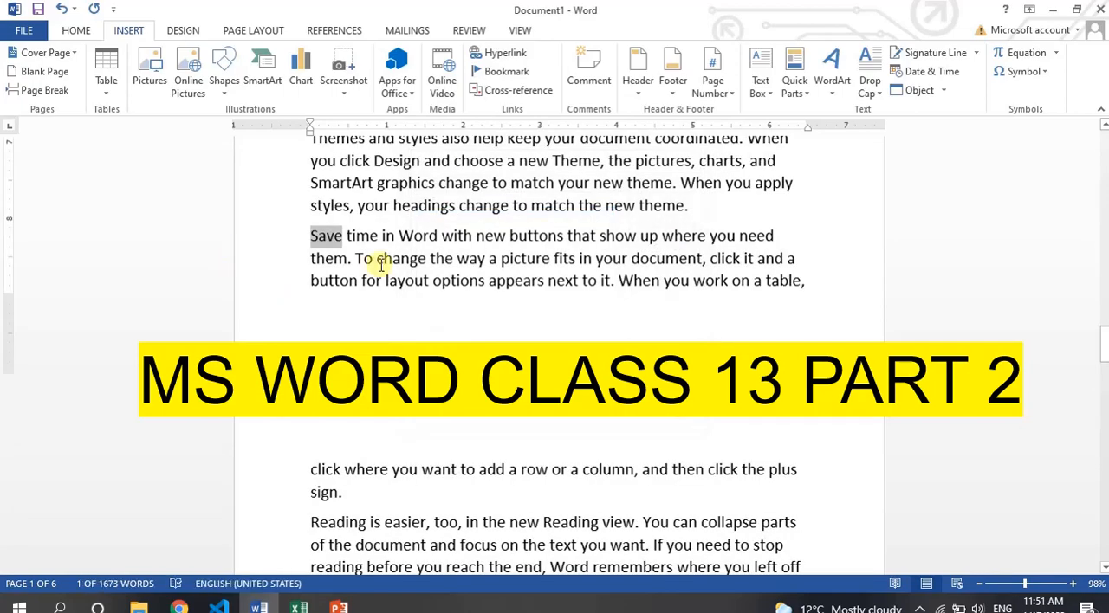
Browse the sample text on the first pages and return to the beginning of the document.
key(Page_Up)
key(Page_Up)
key(Page_Up)
key(Page_Up)
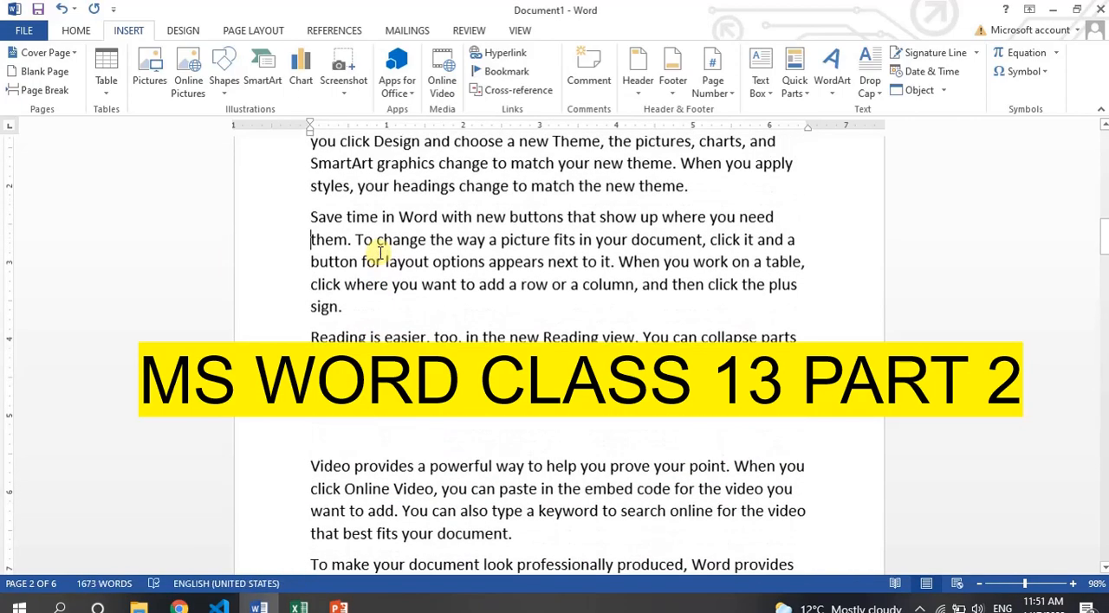
key(Page_Down)
key(Page_Down)
key(ctrl+Home)
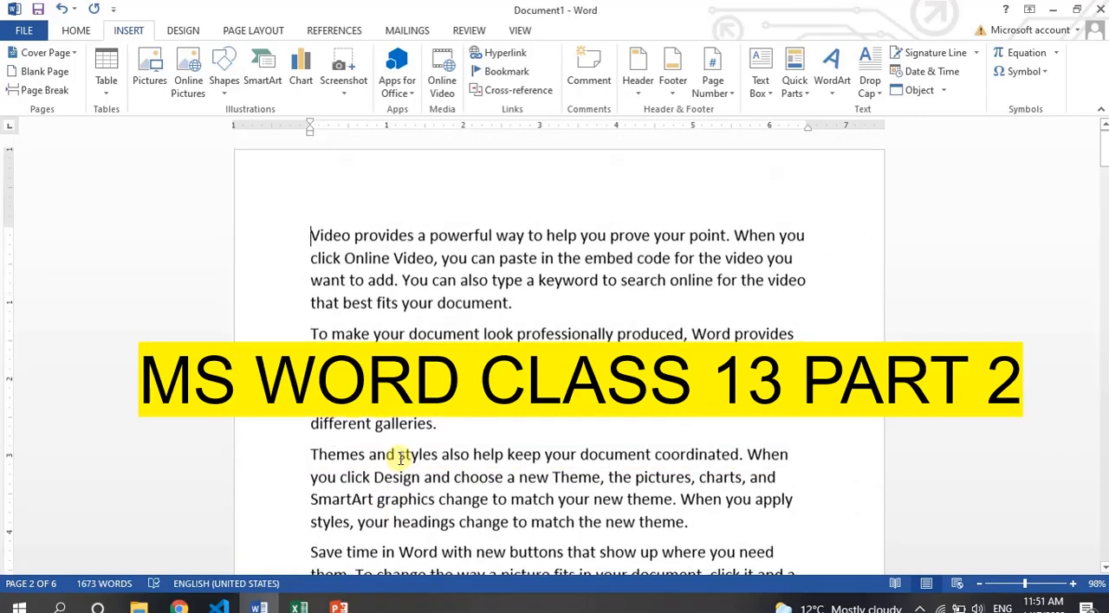
key(Page_Down)
key(Page_Down)
key(Page_Down)
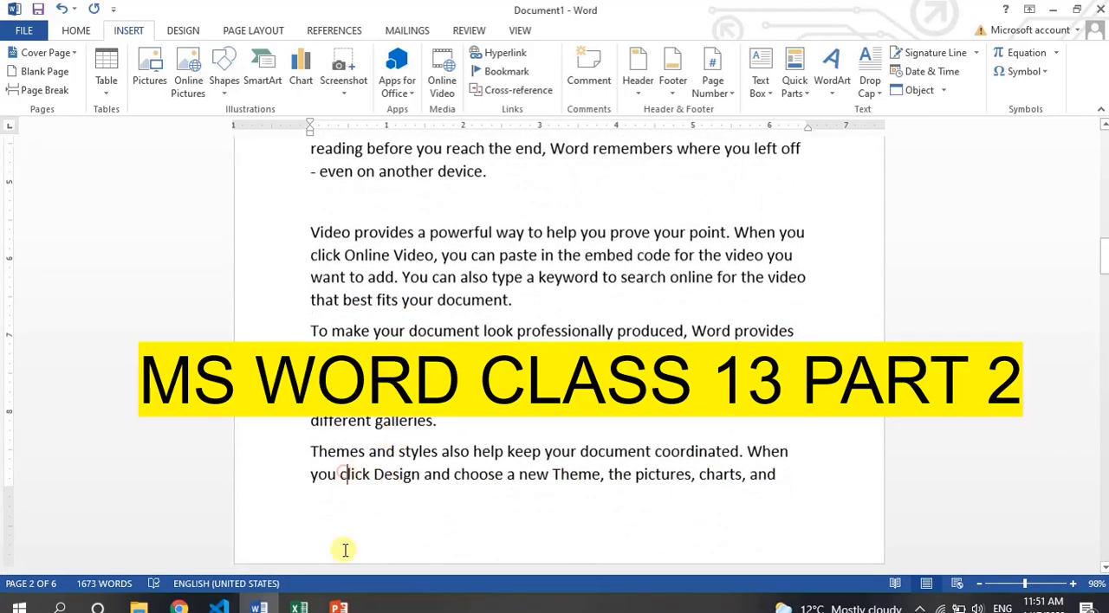
scroll(347, 549, down, 2)
click(345, 478)
key(Page_Down)
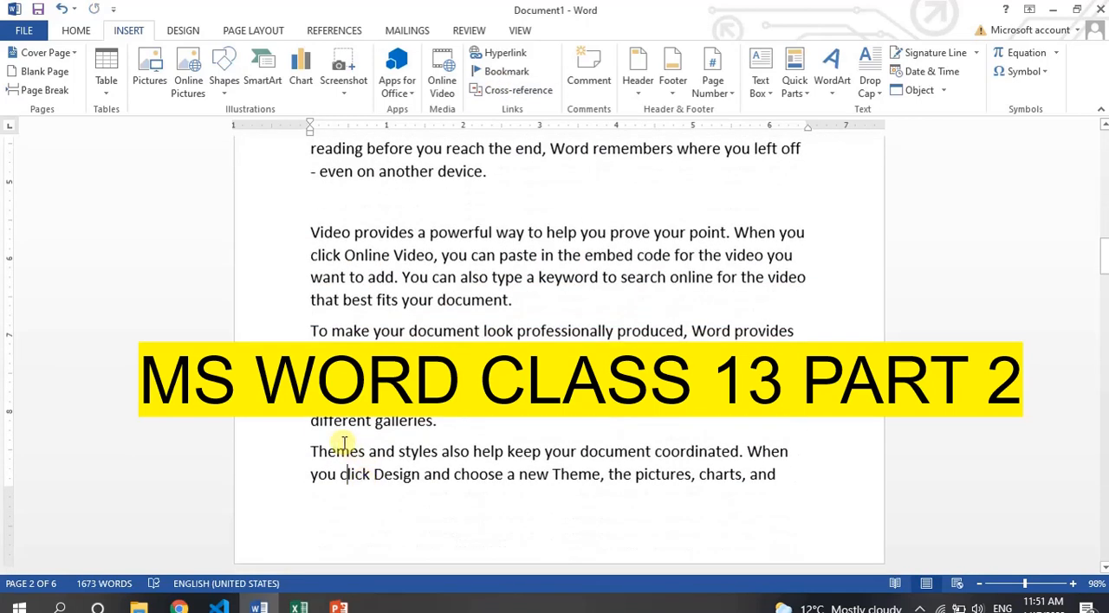
click(346, 445)
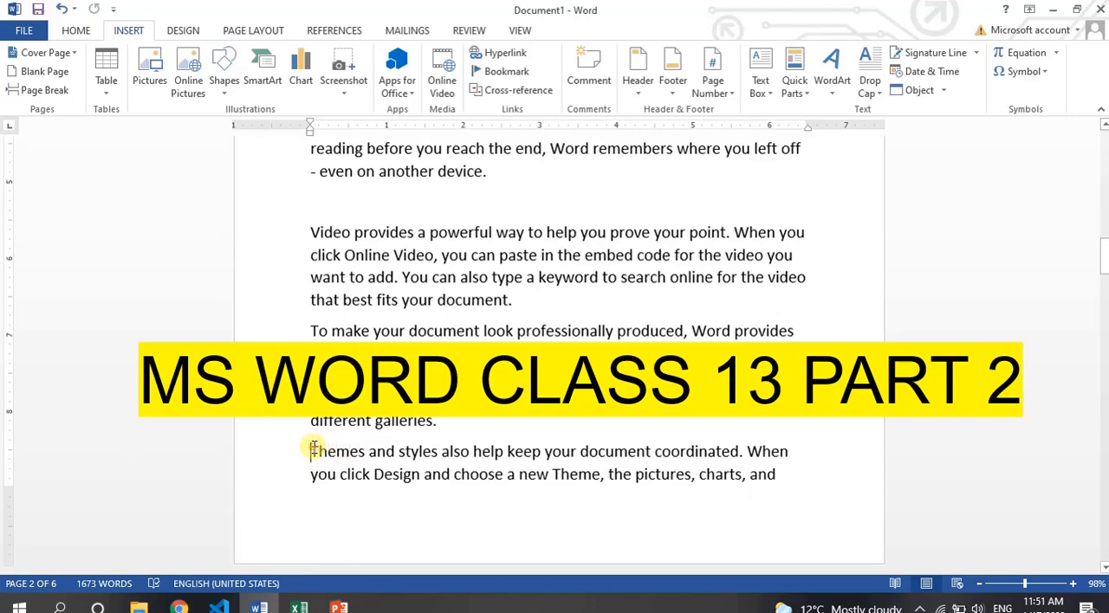
key(Page_Up)
key(Page_Up)
key(Page_Up)
key(Page_Up)
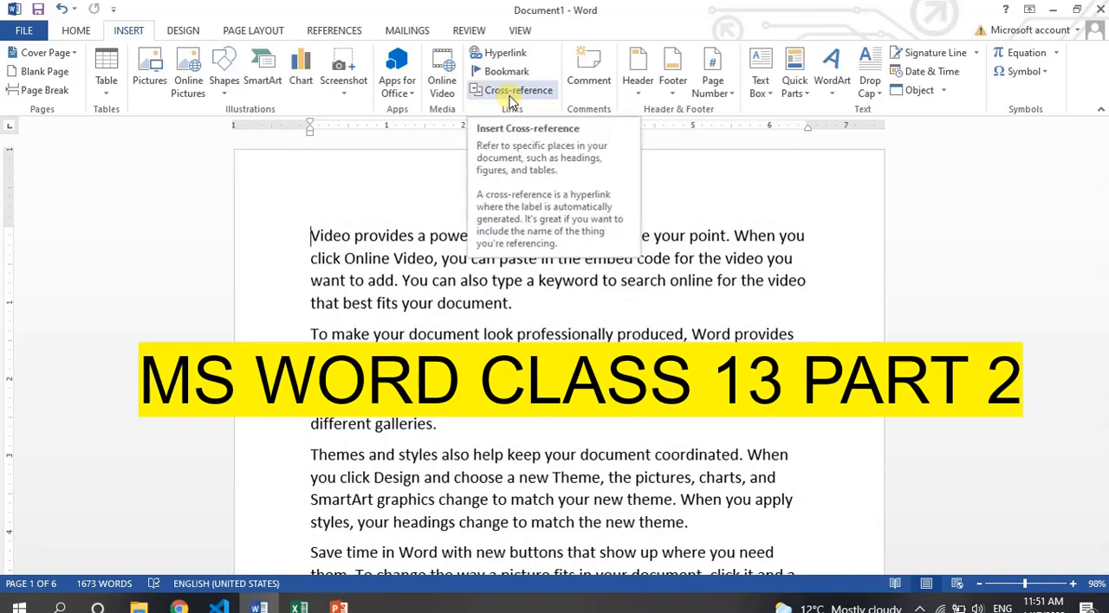
Examine the cross-reference options with the reference type set to Heading, including what the reference can point to.
scroll(531, 108, down, 1)
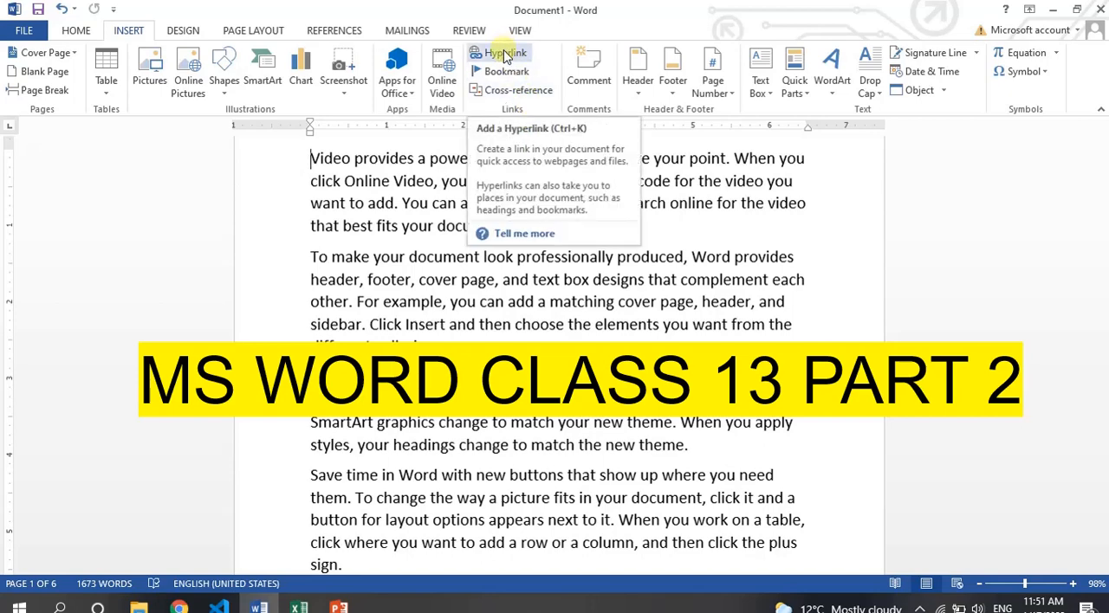
click(492, 93)
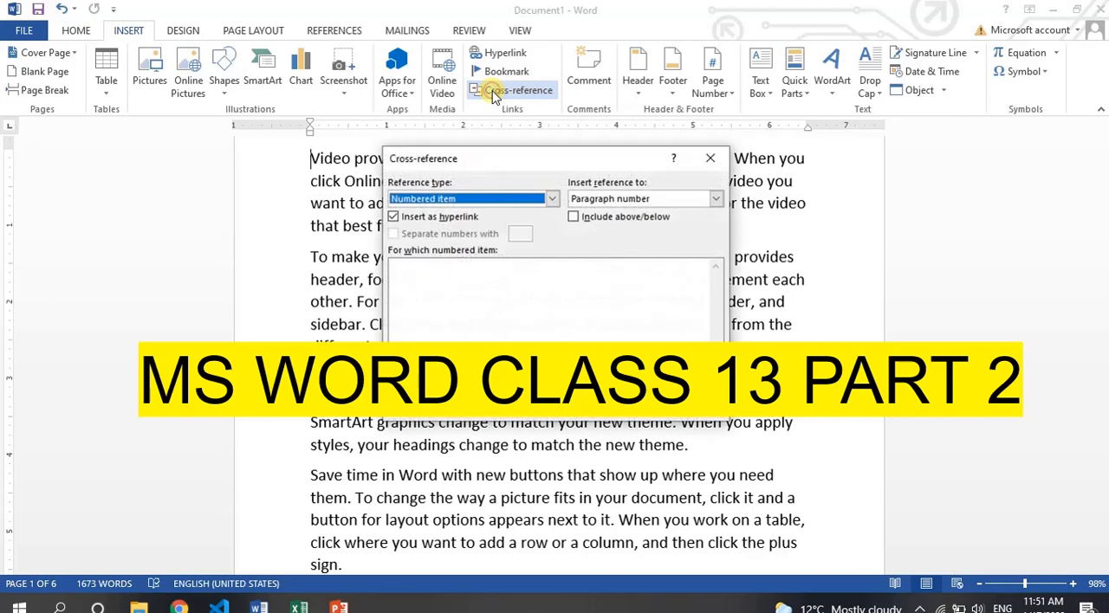
click(552, 199)
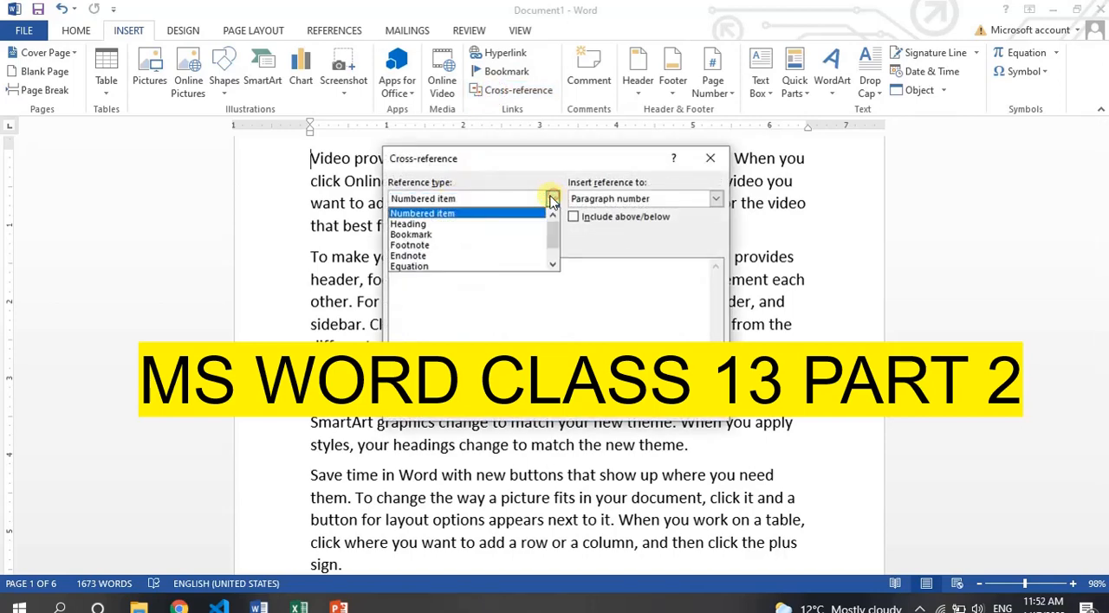
click(419, 225)
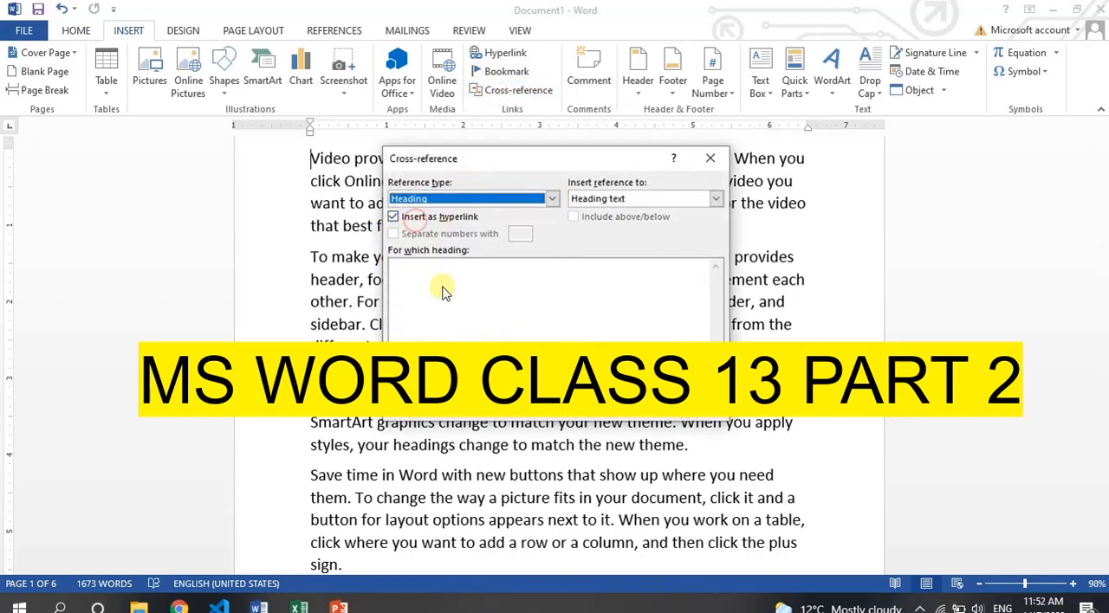
click(716, 200)
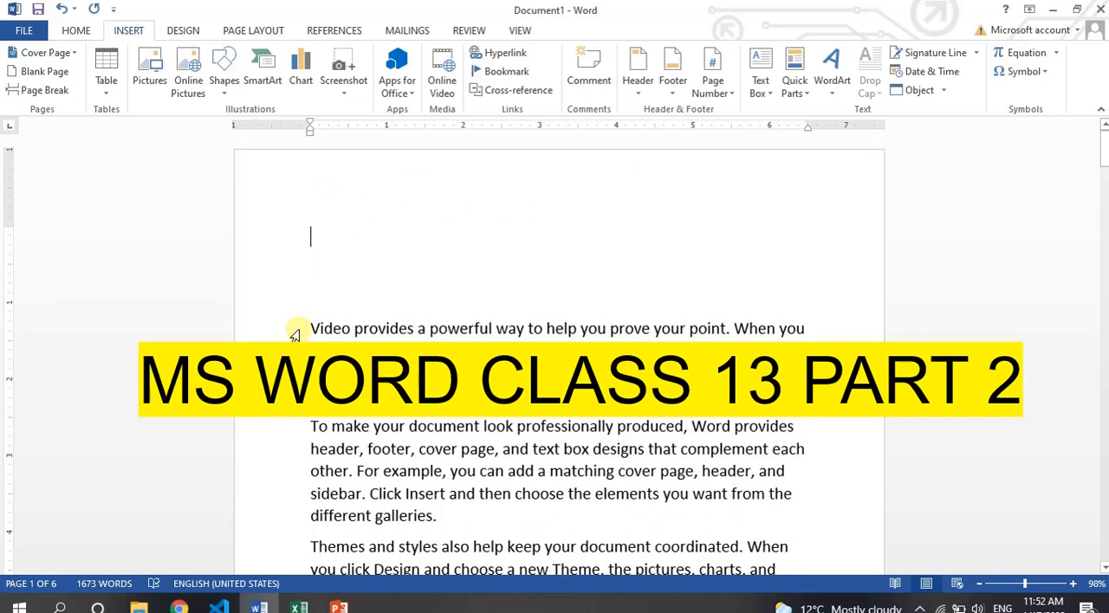
Insert blank lines above the first paragraph until the sample text starts on page 2.
key(Return)
key(Return)
key(Return)
key(Return)
key(Return)
key(Return)
key(Return)
key(Return)
key(Return)
key(Return)
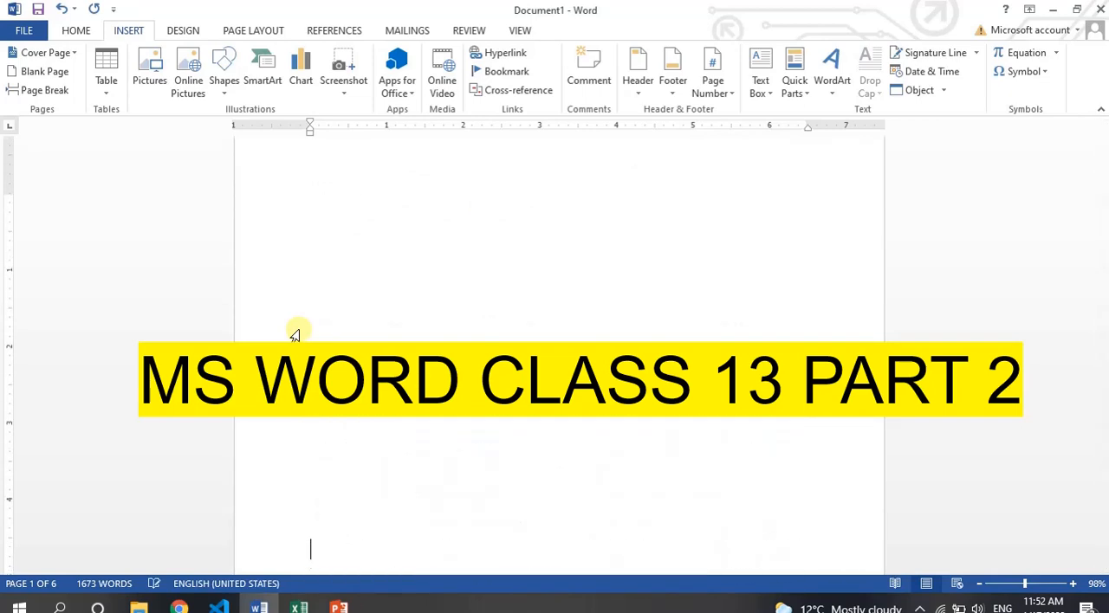
key(Down)
key(Down)
key(Down)
key(Down)
key(Down)
key(Down)
key(Down)
key(Down)
key(Down)
key(Down)
key(Down)
key(Down)
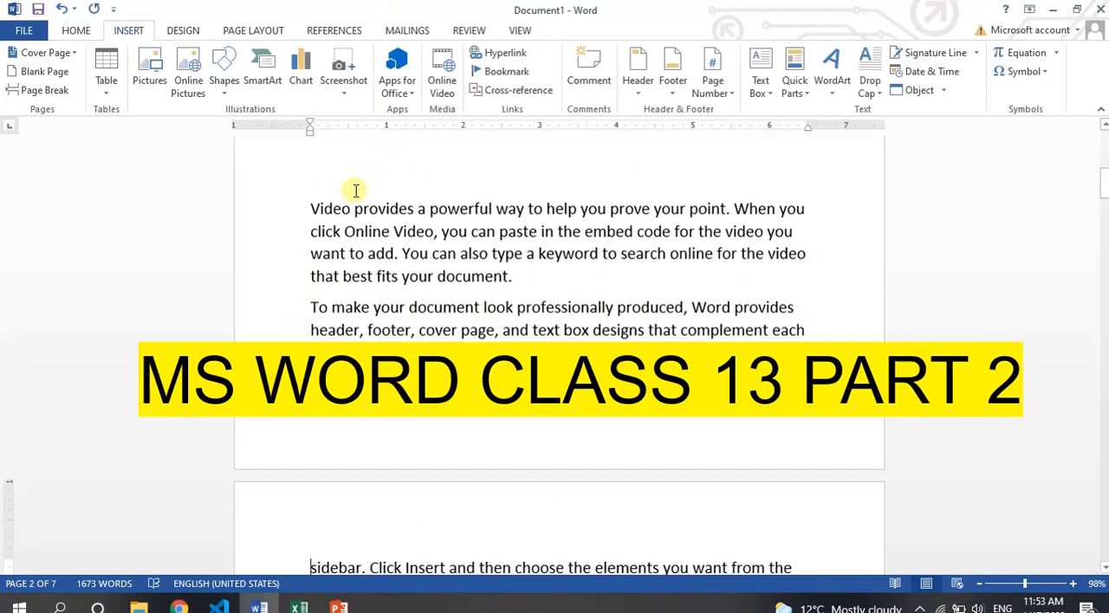
key(Return)
key(Return)
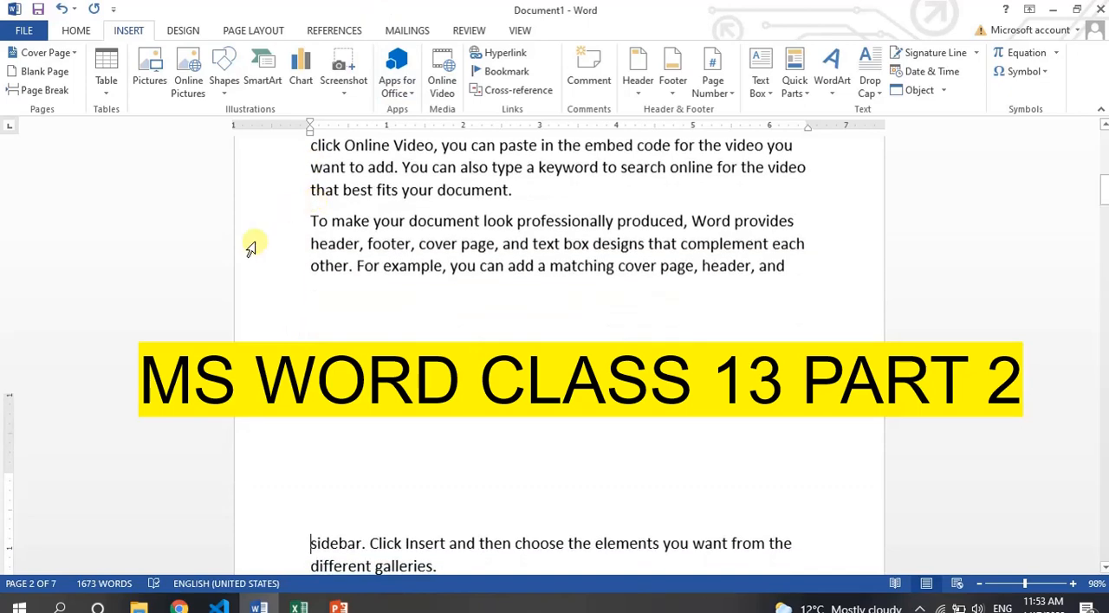
drag(251, 249, 250, 168)
key(ctrl+Home)
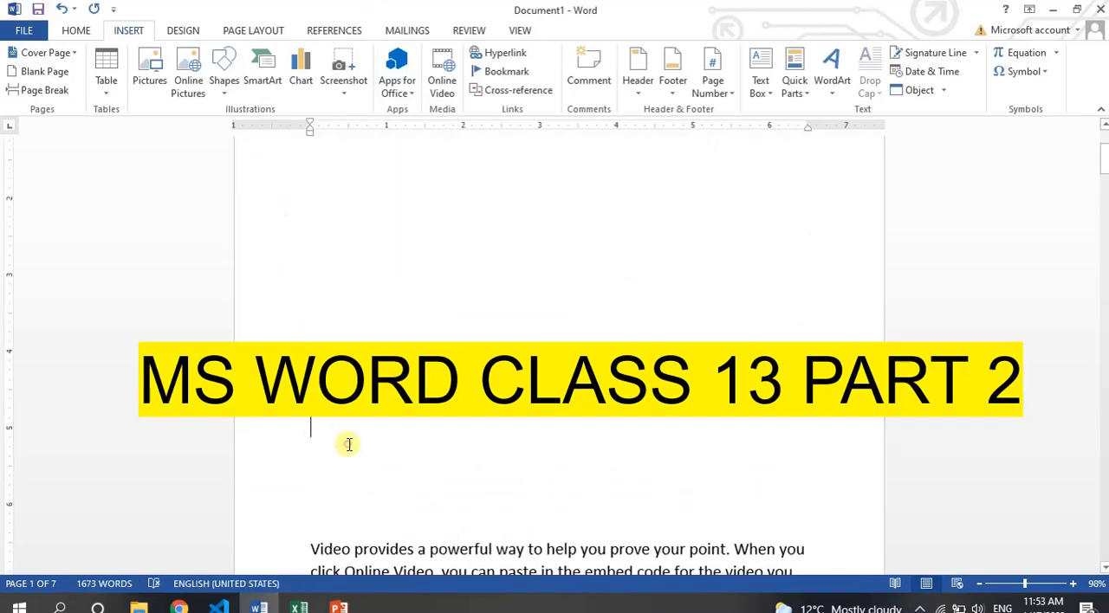
key(Return)
key(Return)
key(Return)
key(Return)
key(Return)
key(Return)
key(Return)
key(Return)
key(Return)
key(Return)
key(Return)
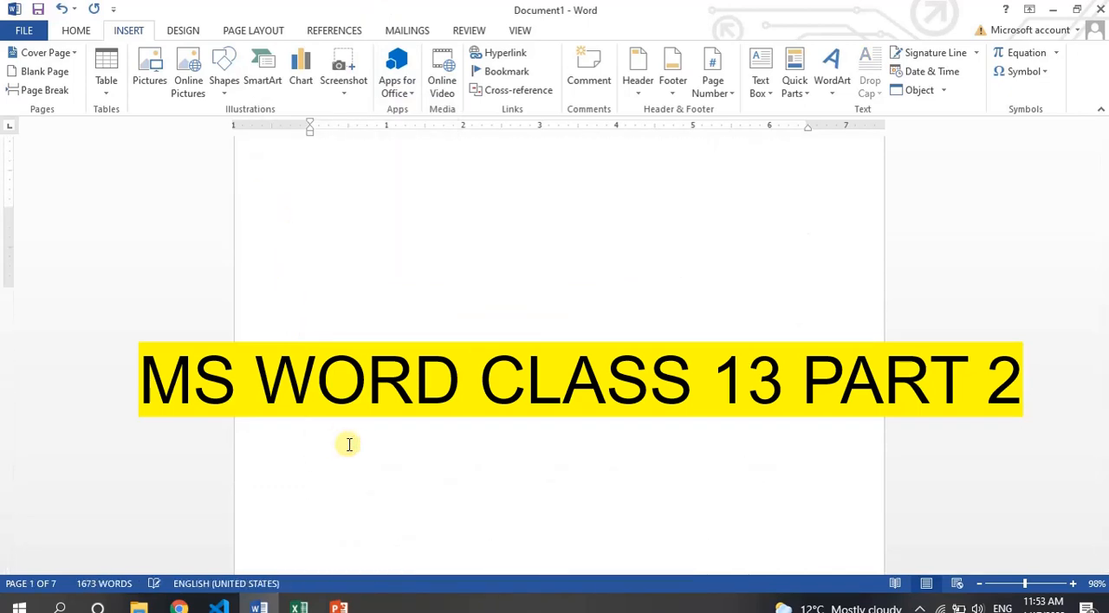
Bookmark the word "Video" at the start of page 2 under the name video.
drag(305, 417, 355, 419)
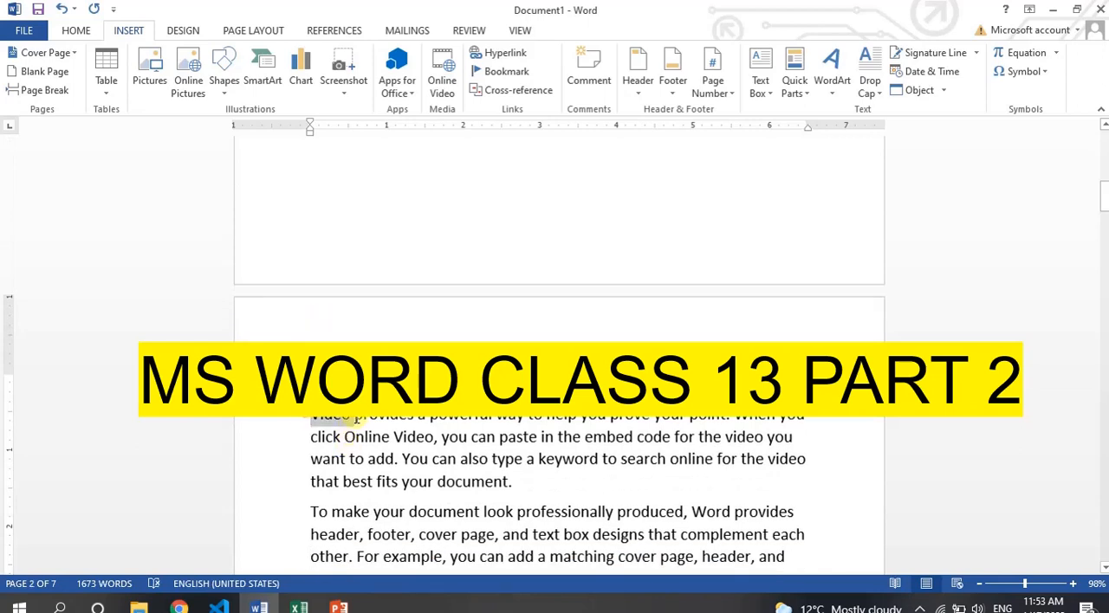
click(506, 71)
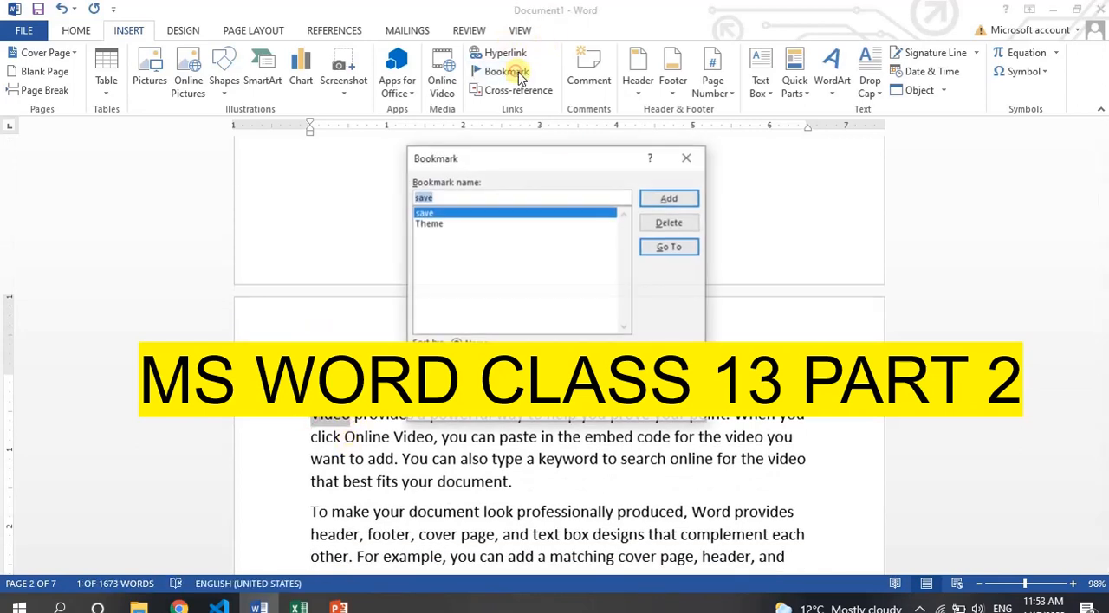
text(v)
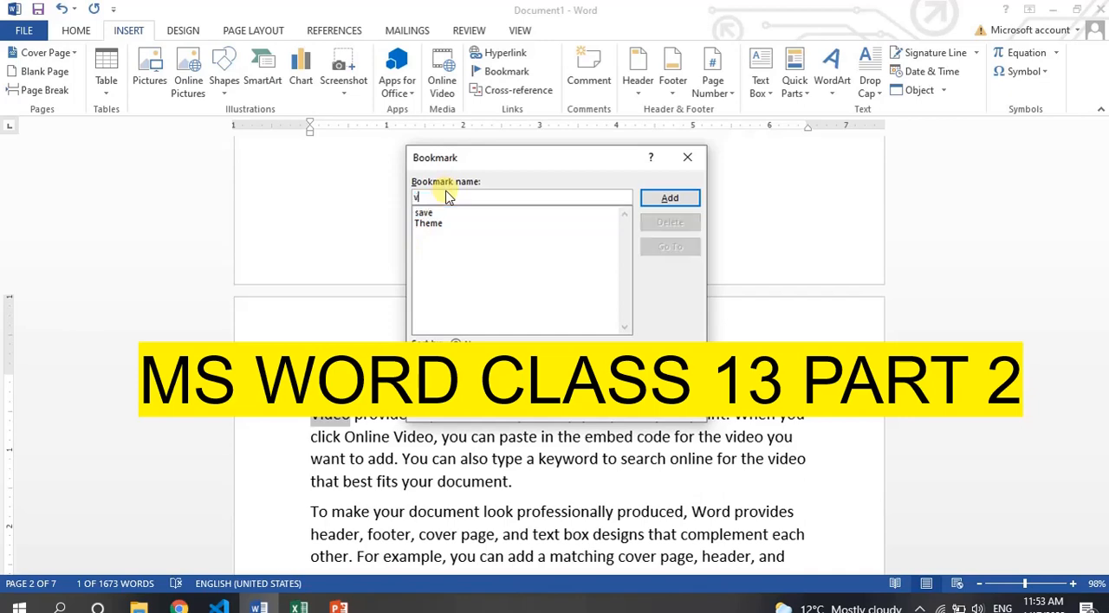
text(ideo)
click(672, 200)
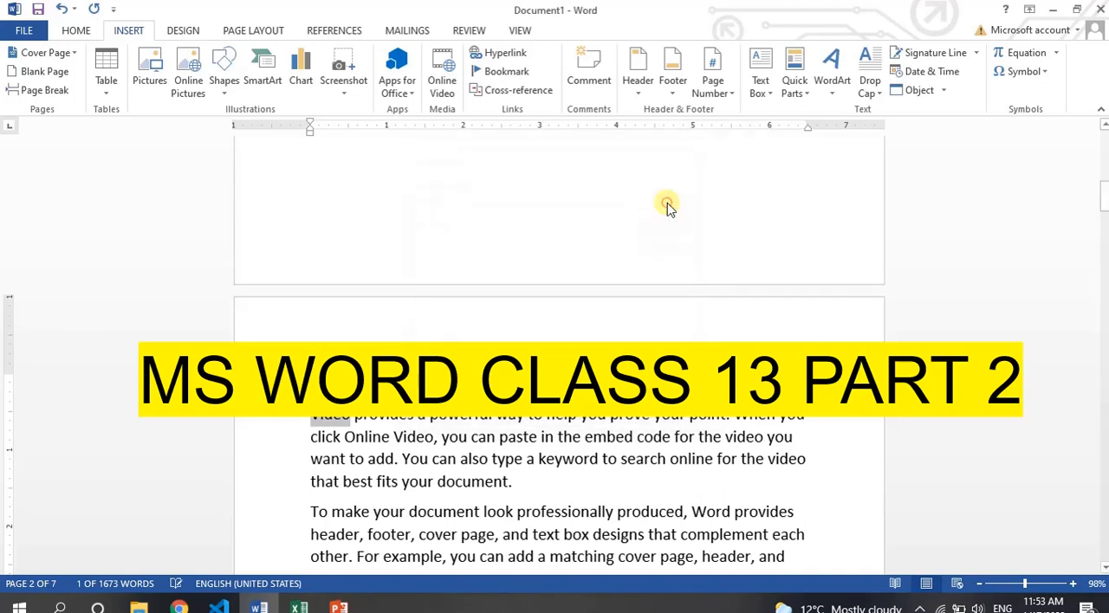
Bookmark the first word at the start of page 3 under the name want.
scroll(365, 491, down, 6)
scroll(365, 491, up, 4)
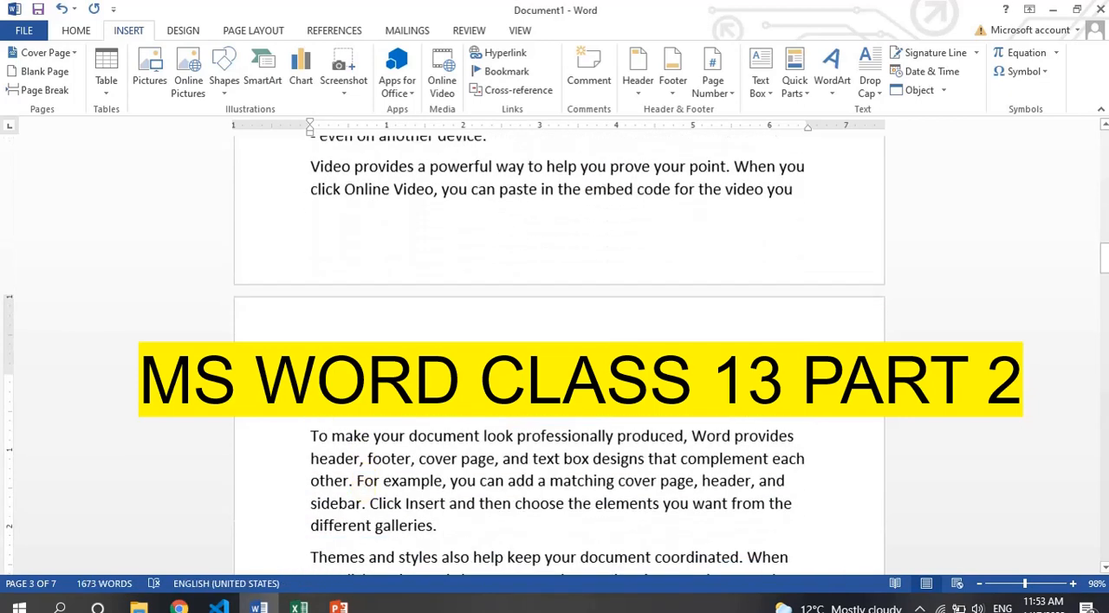
double_click(325, 384)
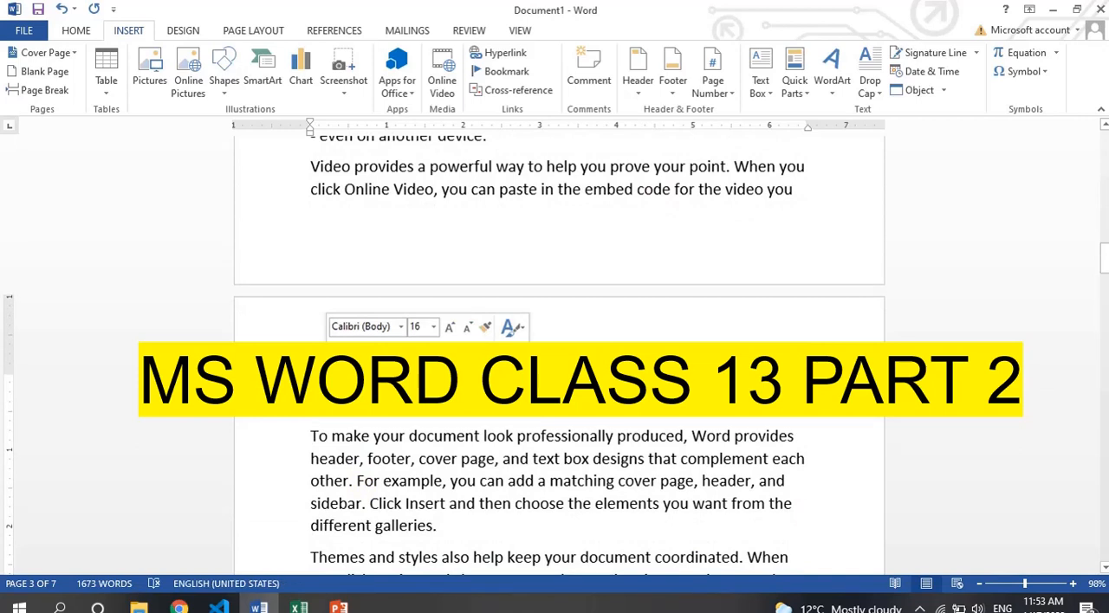
click(507, 81)
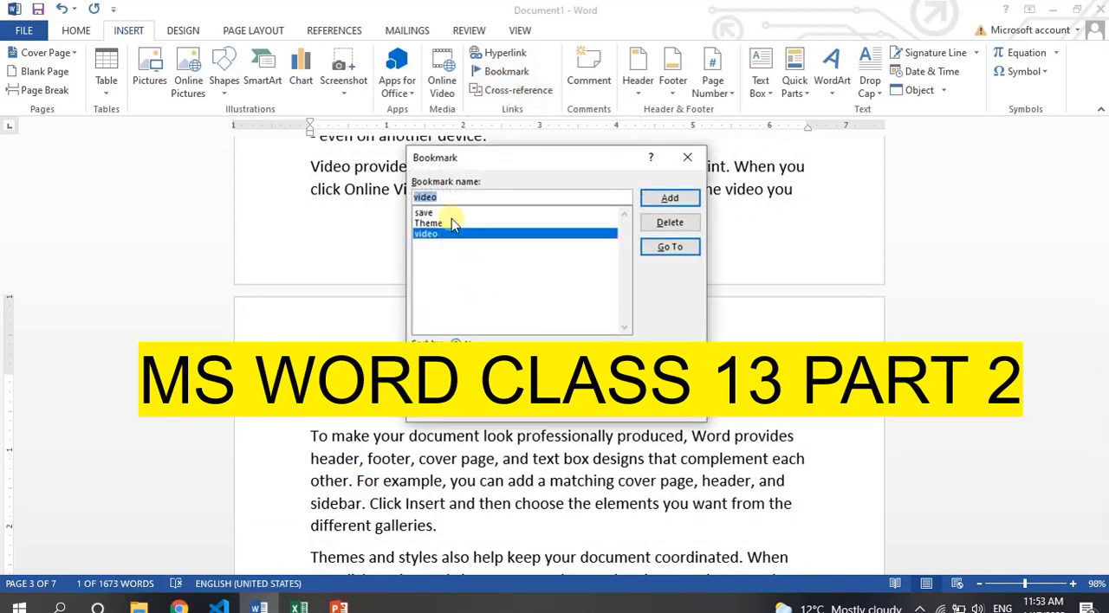
key(BackSpace)
key(BackSpace)
key(BackSpace)
key(BackSpace)
key(BackSpace)
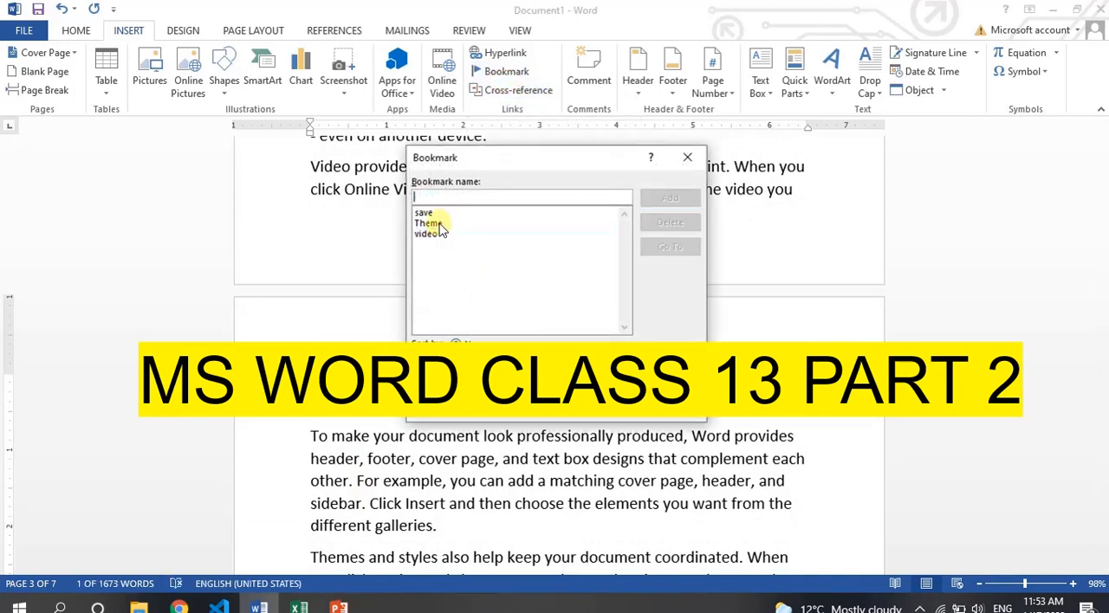
text(want)
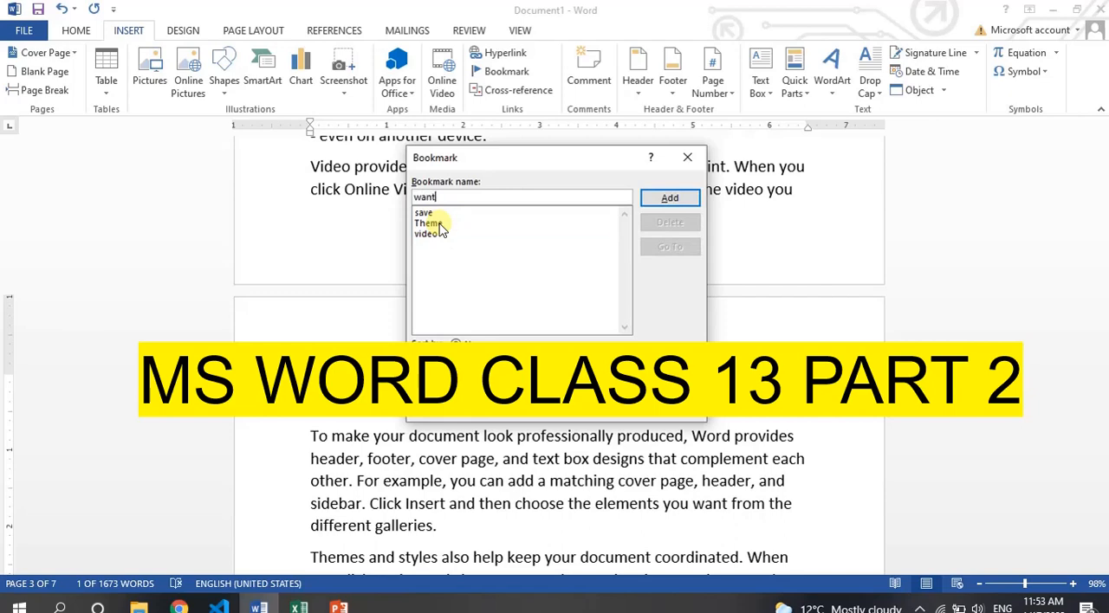
click(662, 199)
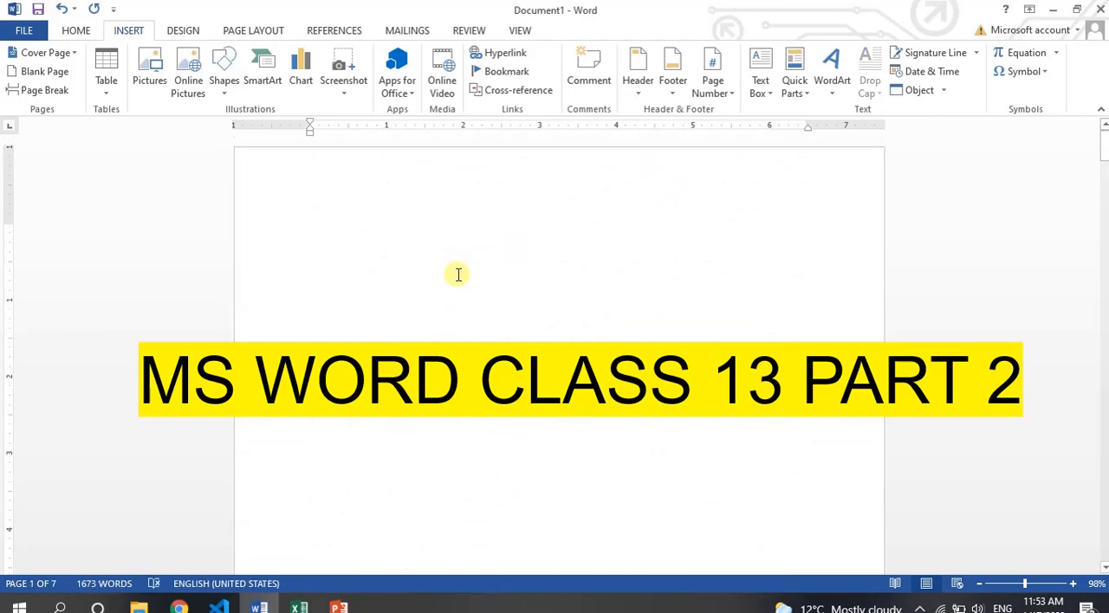
Add the indented title "Table of contents" near the beginning of the blank first page.
click(456, 274)
key(Tab)
key(Tab)
key(Tab)
key(Tab)
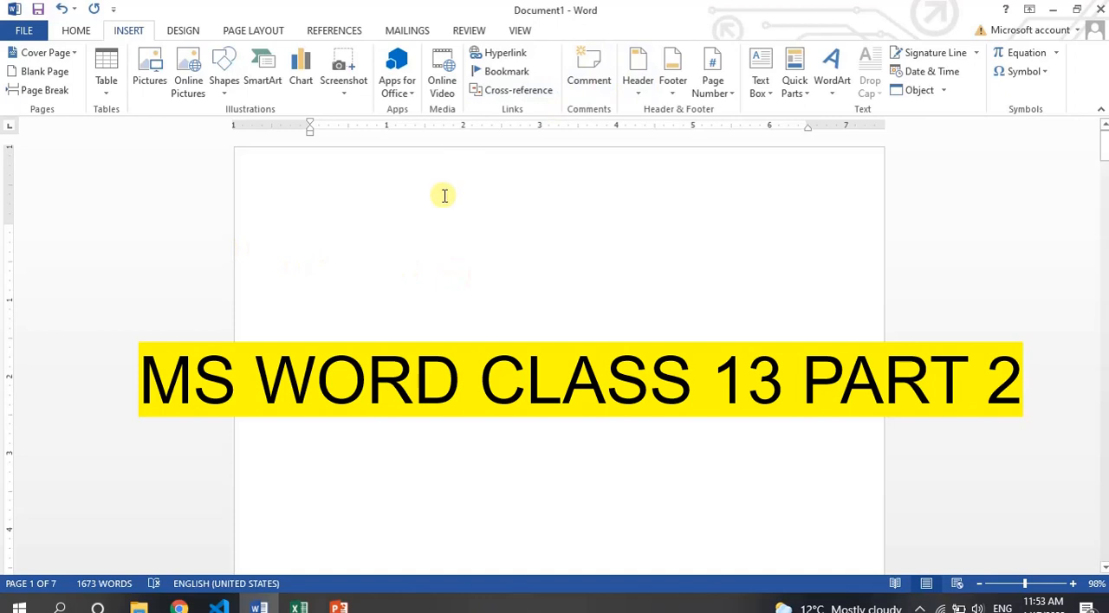
text(Table of contents)
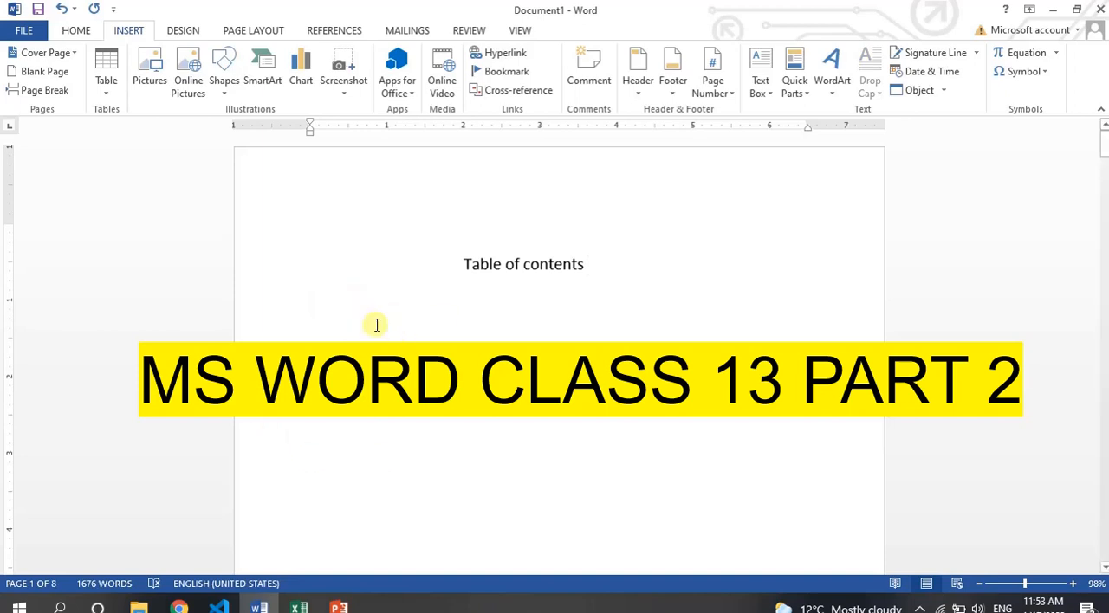
Insert a one-row, three-column table below the title with the headings Sr.No, Lesson and Page number.
click(111, 96)
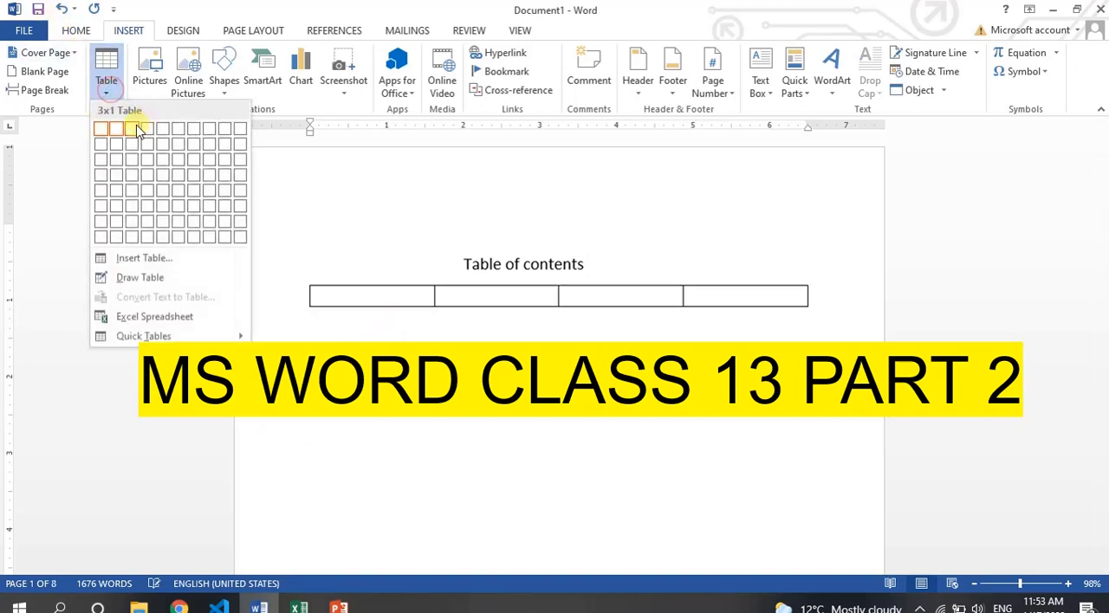
click(134, 129)
text(Sr)
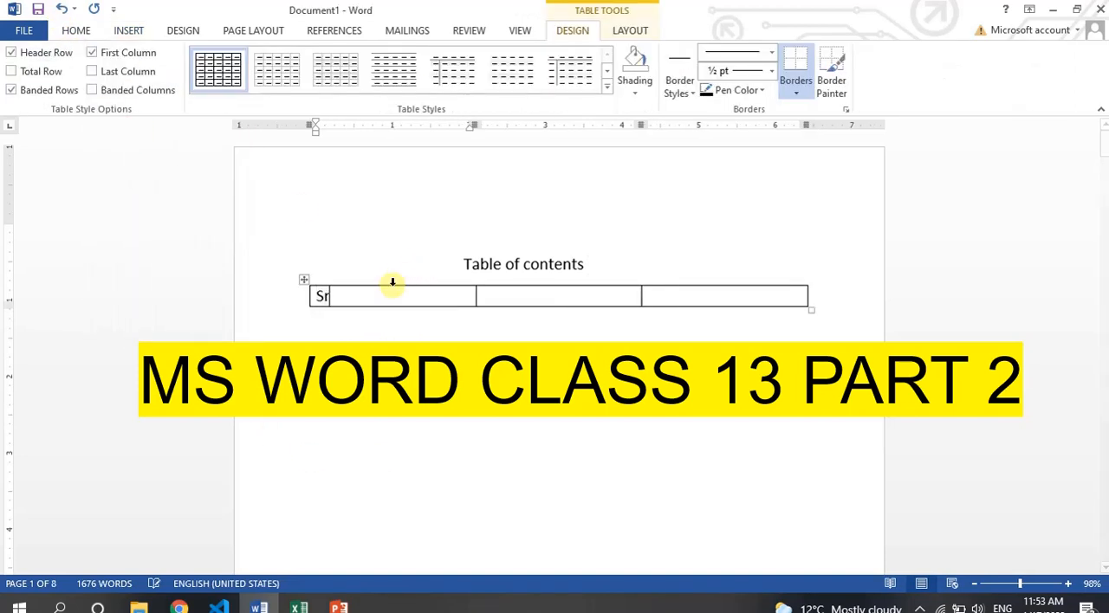
text(.No)
key(Tab)
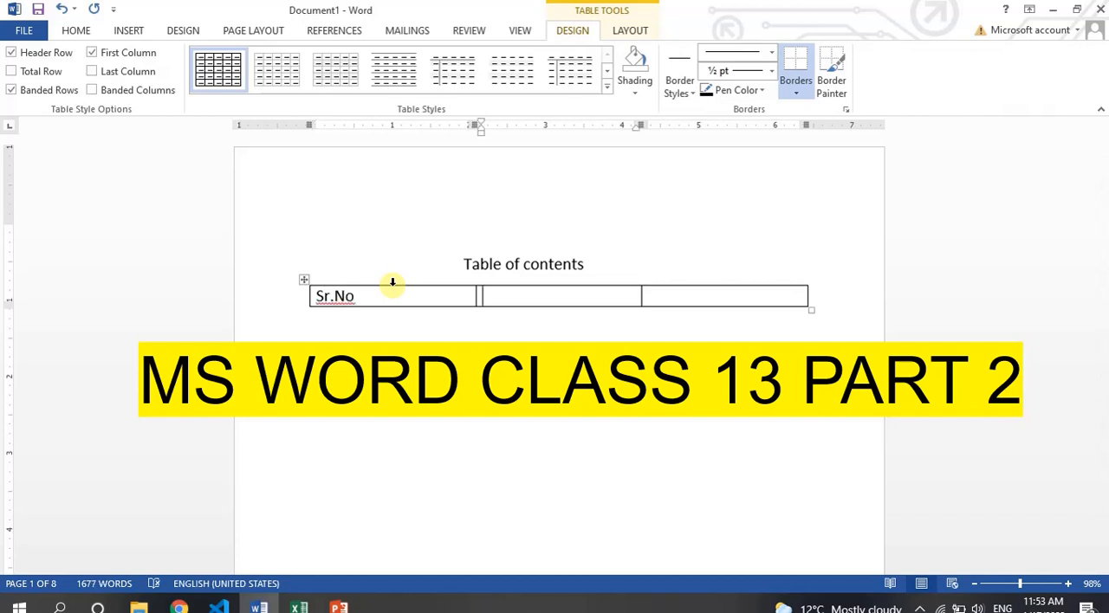
text(Lesson)
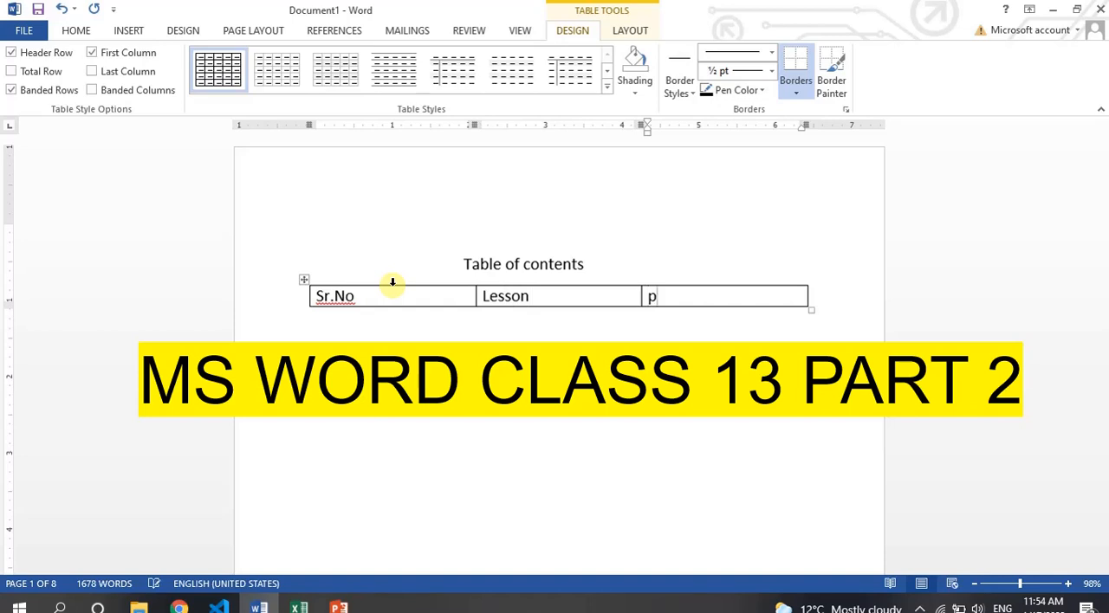
text(page n)
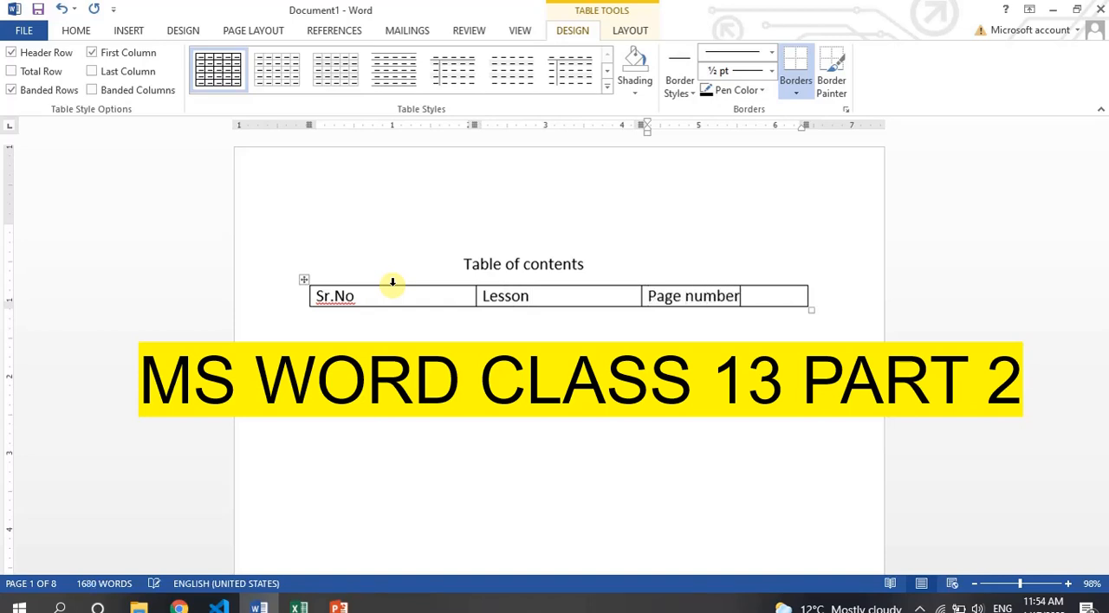
Add a second row to the contents table and enter 1 in its Sr.No cell.
key(Tab)
key(ctrl+z)
key(Tab)
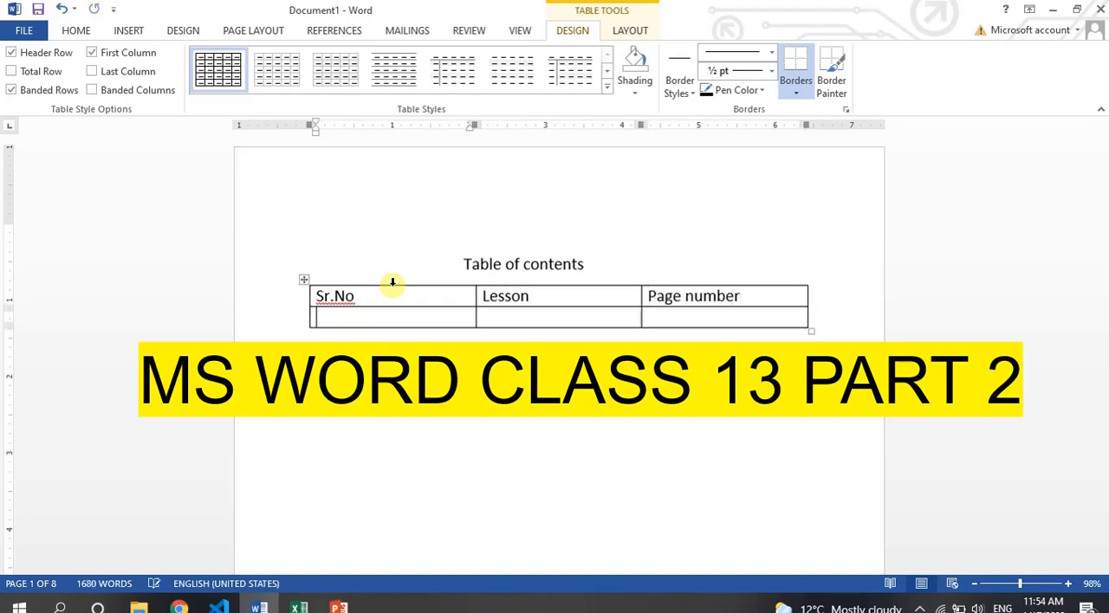
key(Tab)
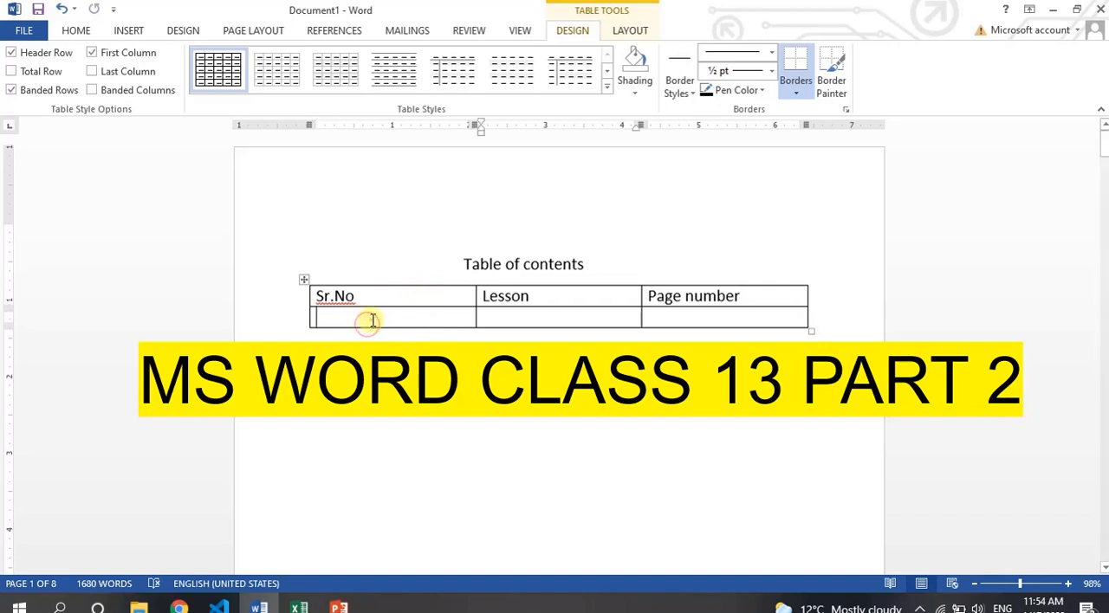
click(368, 323)
text(1)
key(Tab)
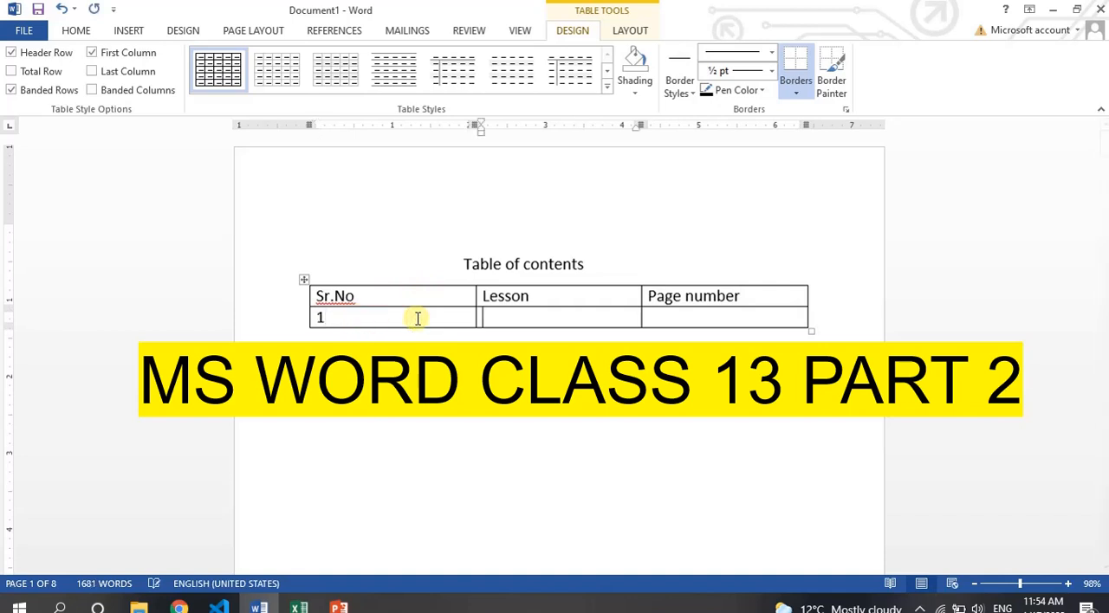
Insert a hyperlinked cross-reference to the bookmark text of video in the Lesson cell of row 1.
click(127, 26)
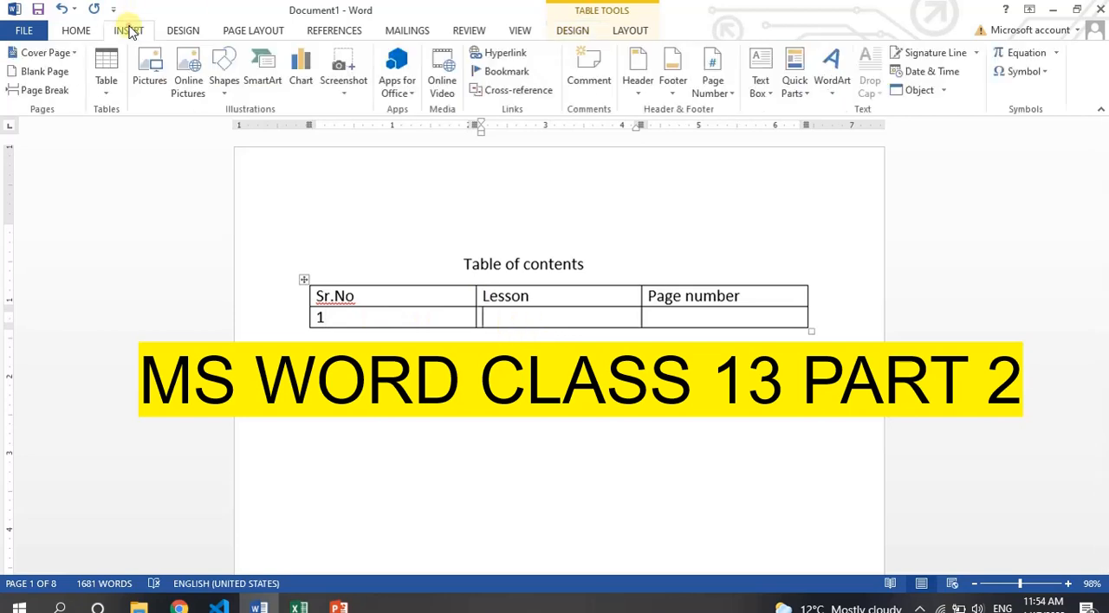
click(517, 90)
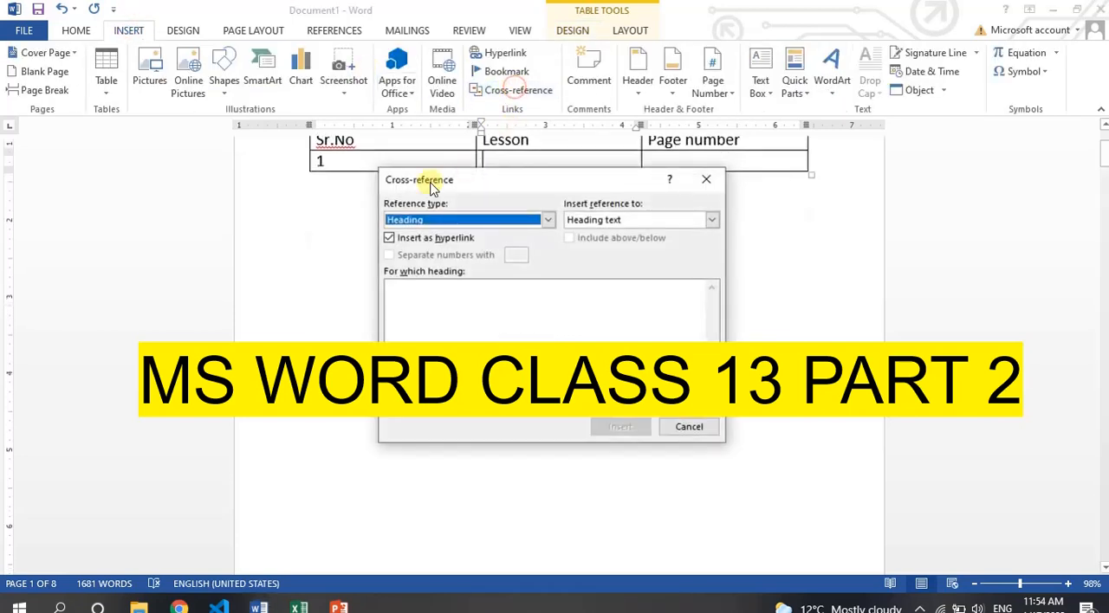
drag(502, 180, 761, 200)
click(806, 237)
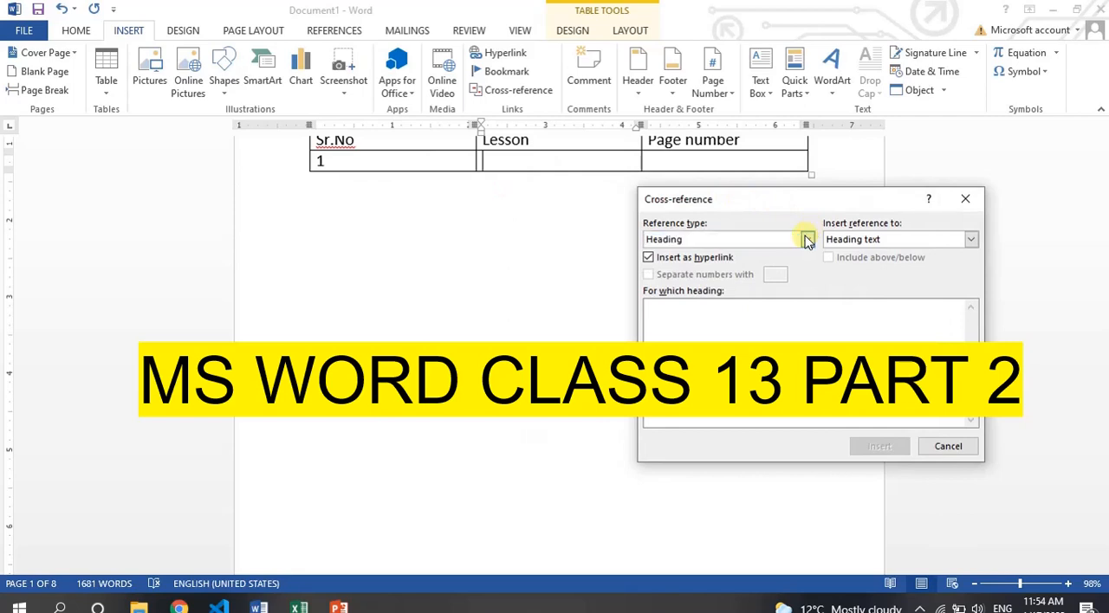
click(687, 268)
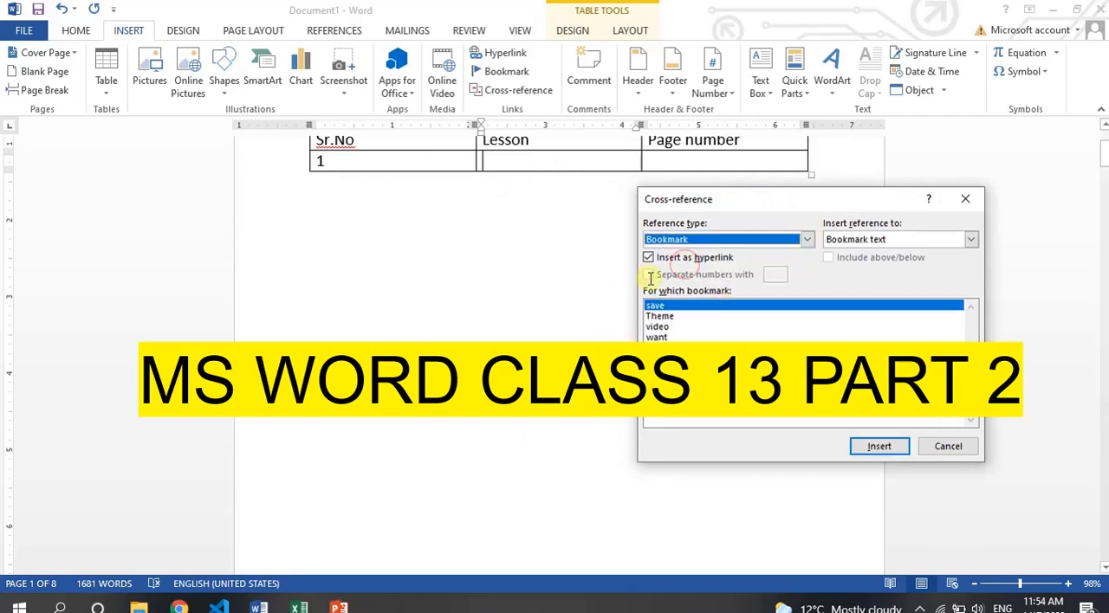
drag(1102, 163, 1101, 150)
click(659, 328)
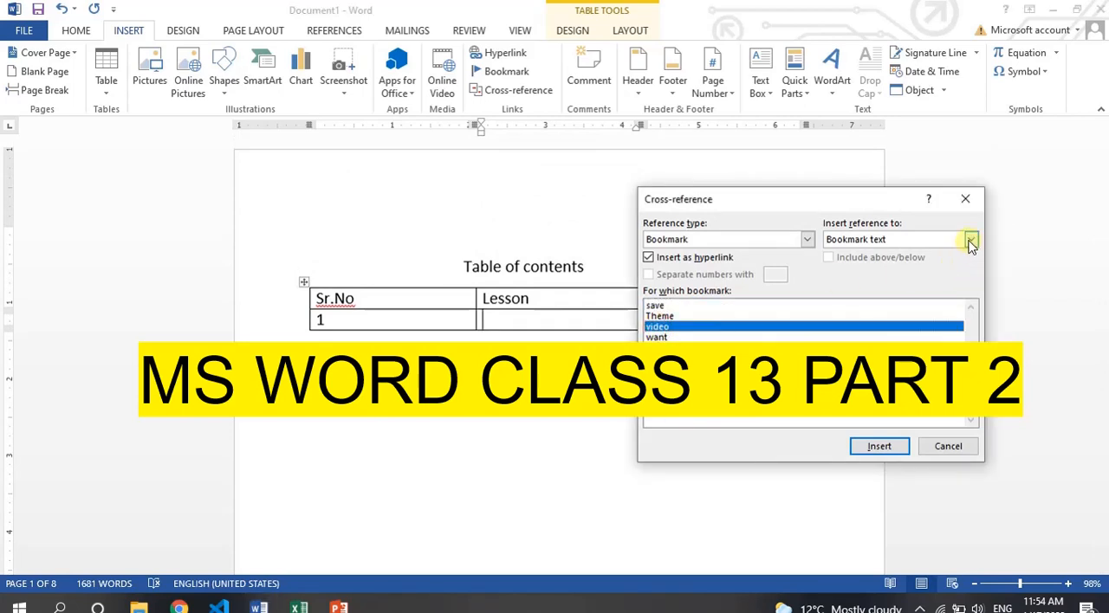
click(878, 447)
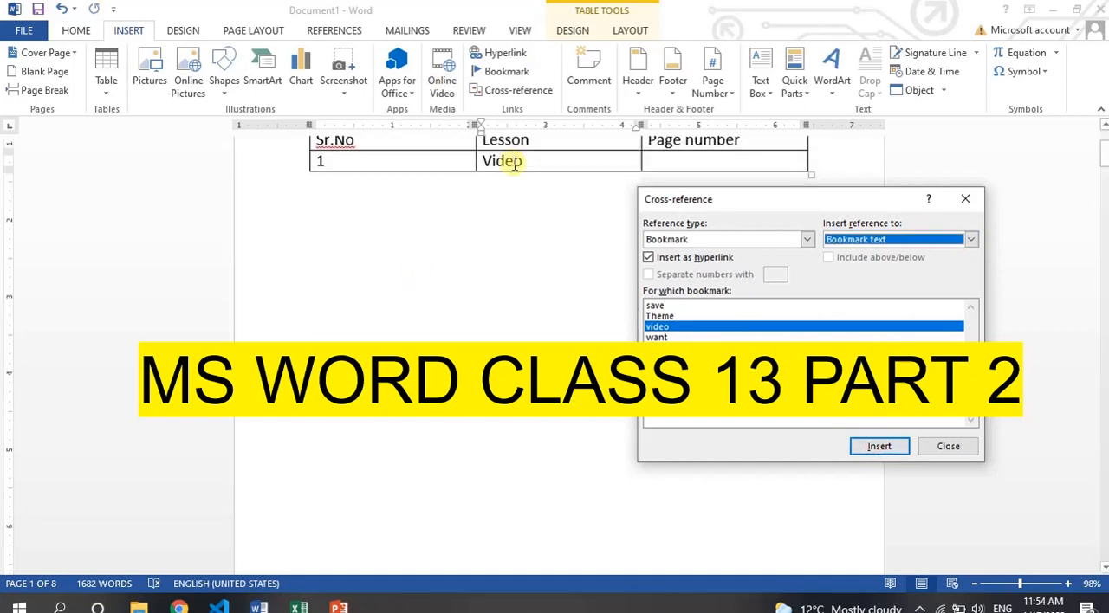
Insert a hyperlinked page number cross-reference to the video bookmark in row 1's Page number cell, keeping only Video in the Lesson cell.
click(668, 161)
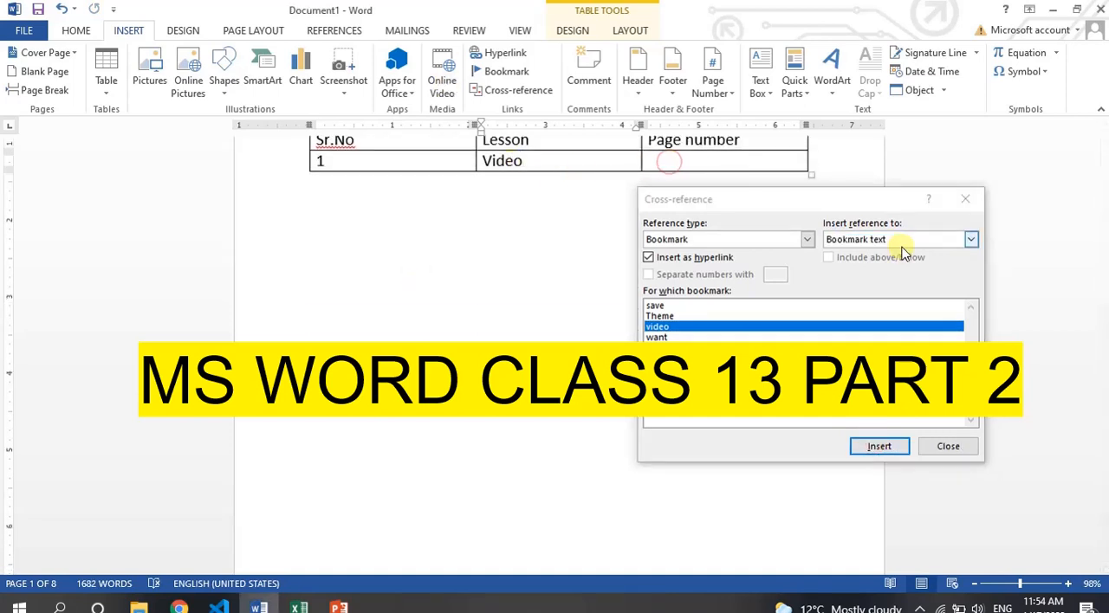
click(970, 239)
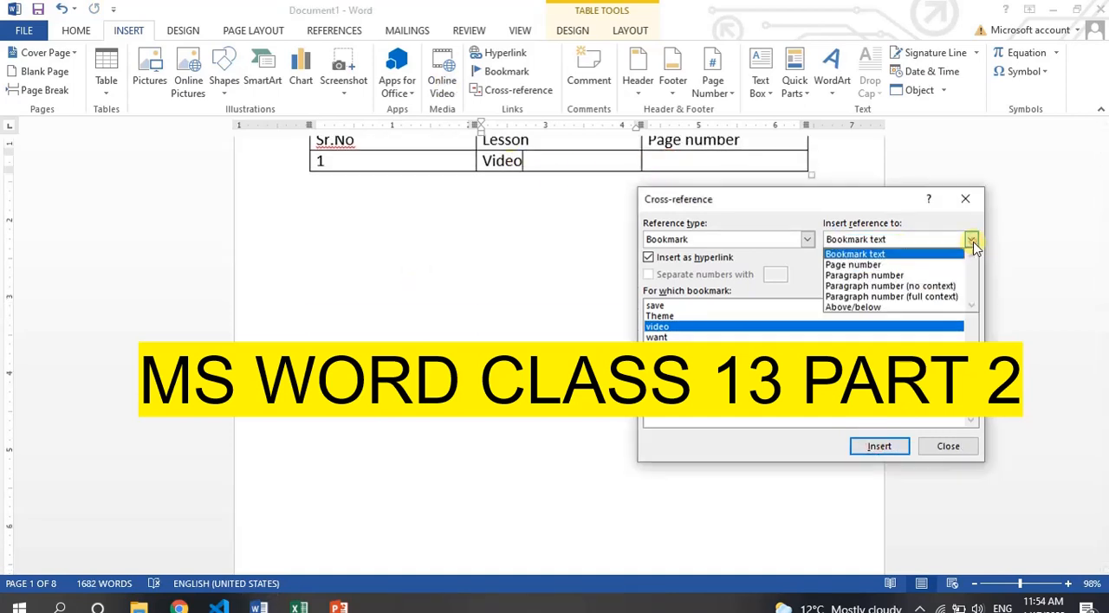
click(853, 265)
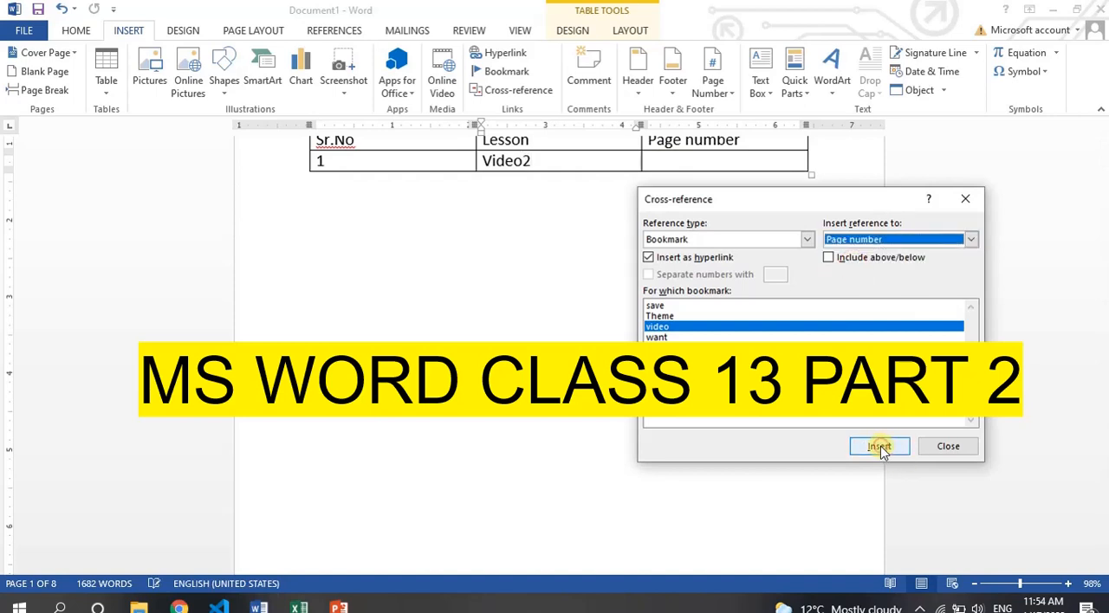
click(547, 165)
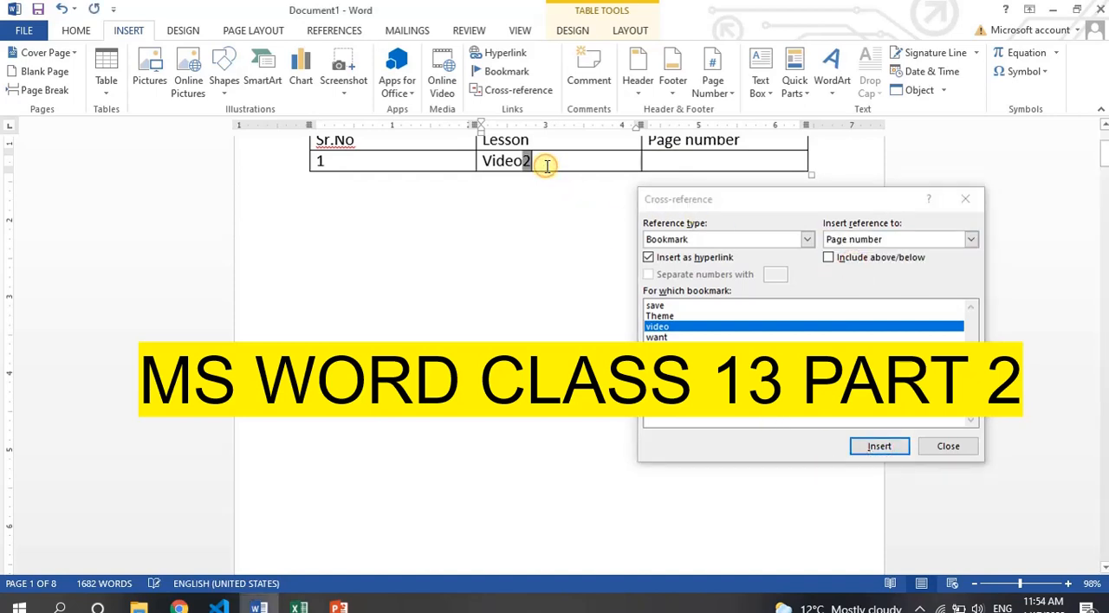
key(BackSpace)
key(BackSpace)
click(679, 156)
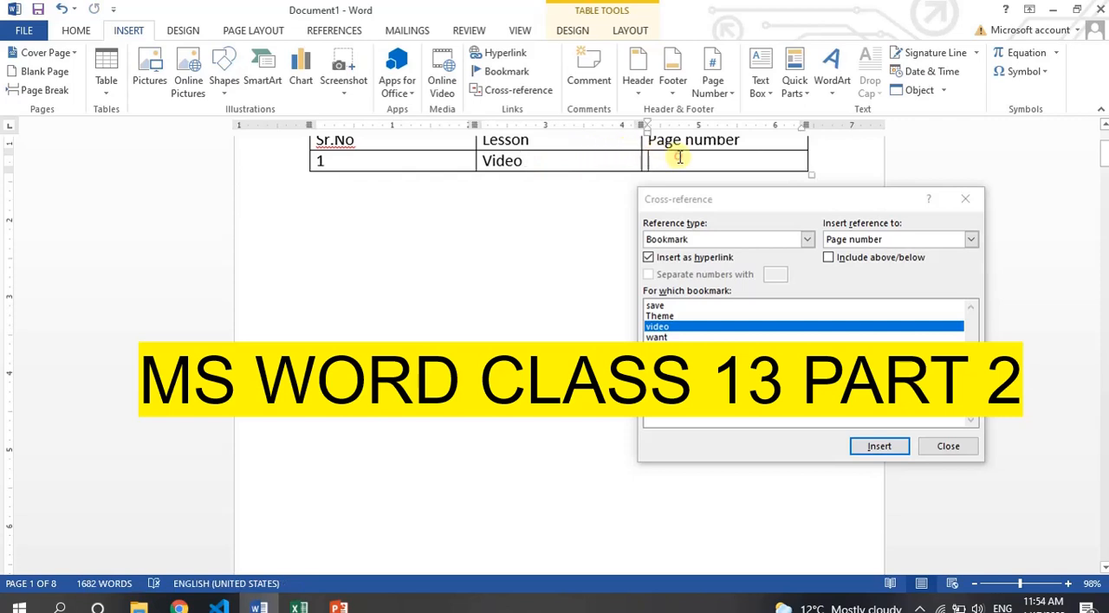
click(879, 447)
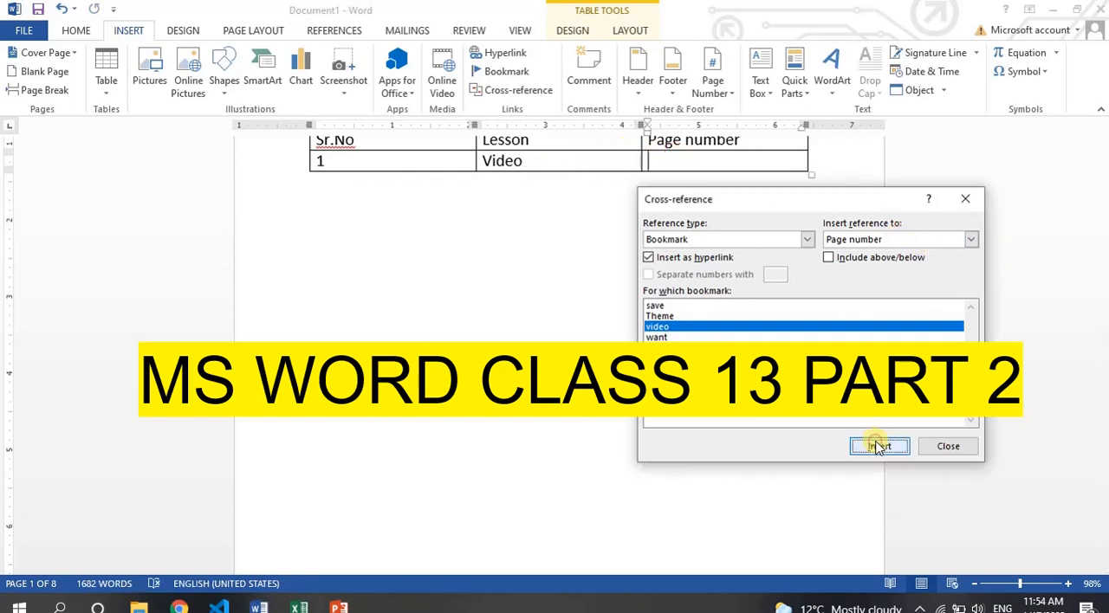
click(879, 447)
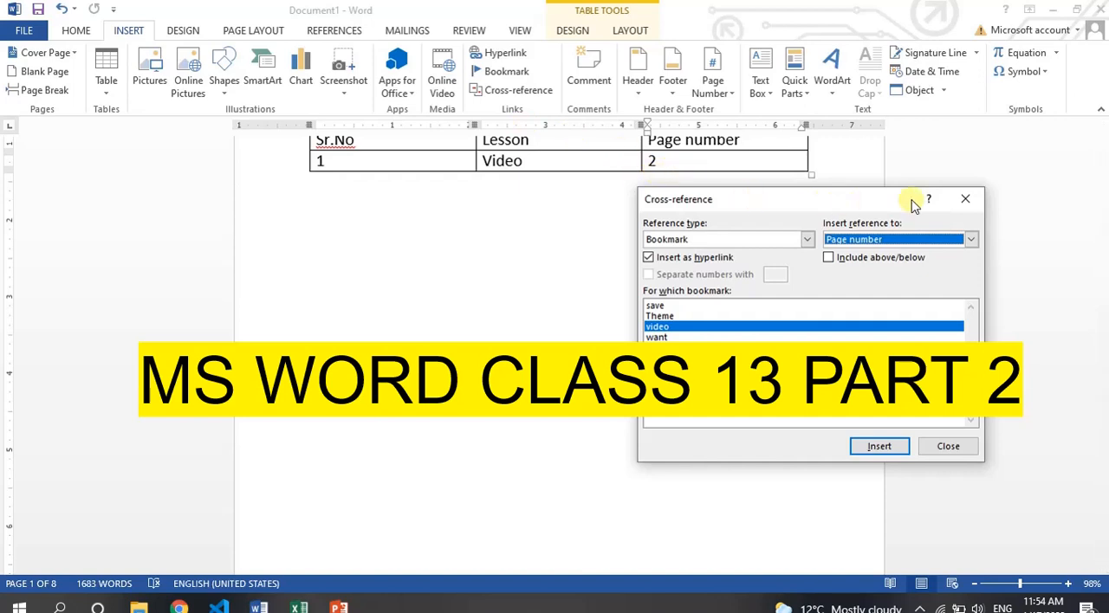
click(964, 199)
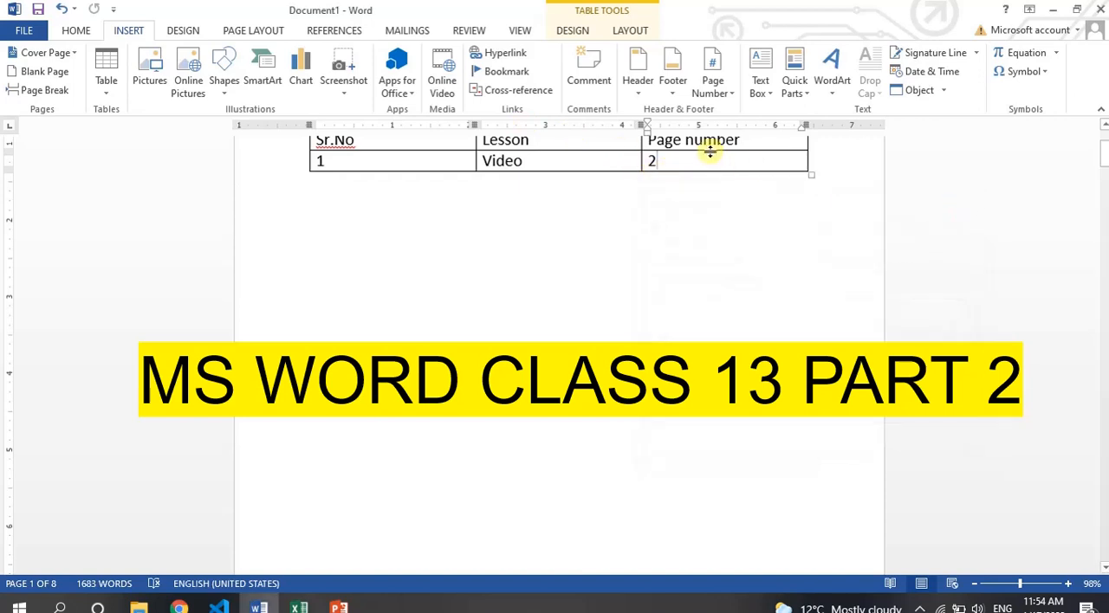
Add another row to the contents table and enter 2 in its Sr.No cell.
key(Tab)
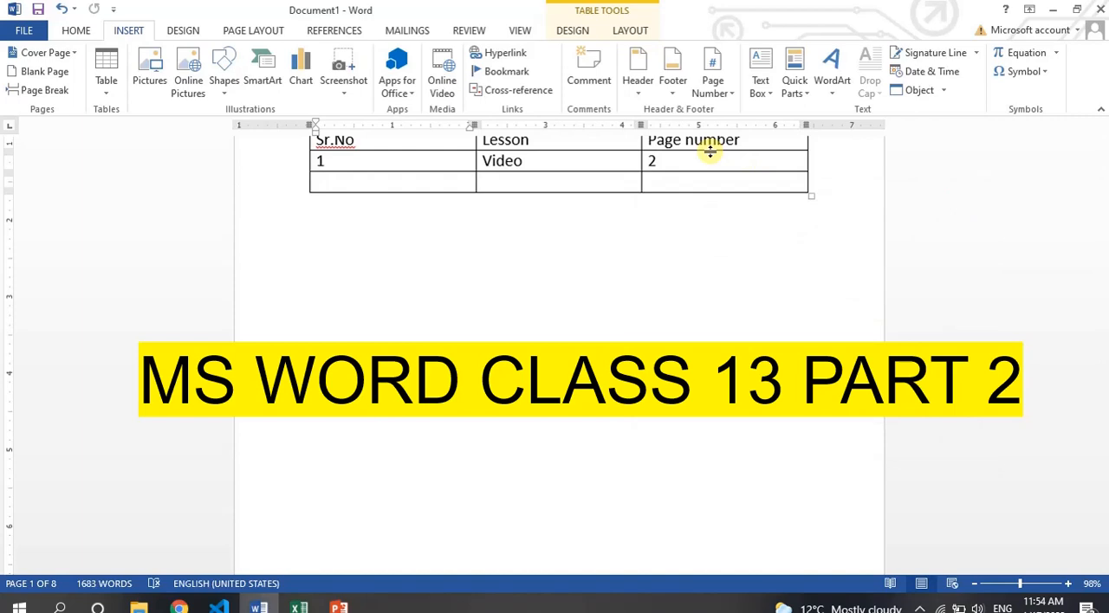
text(2)
key(Tab)
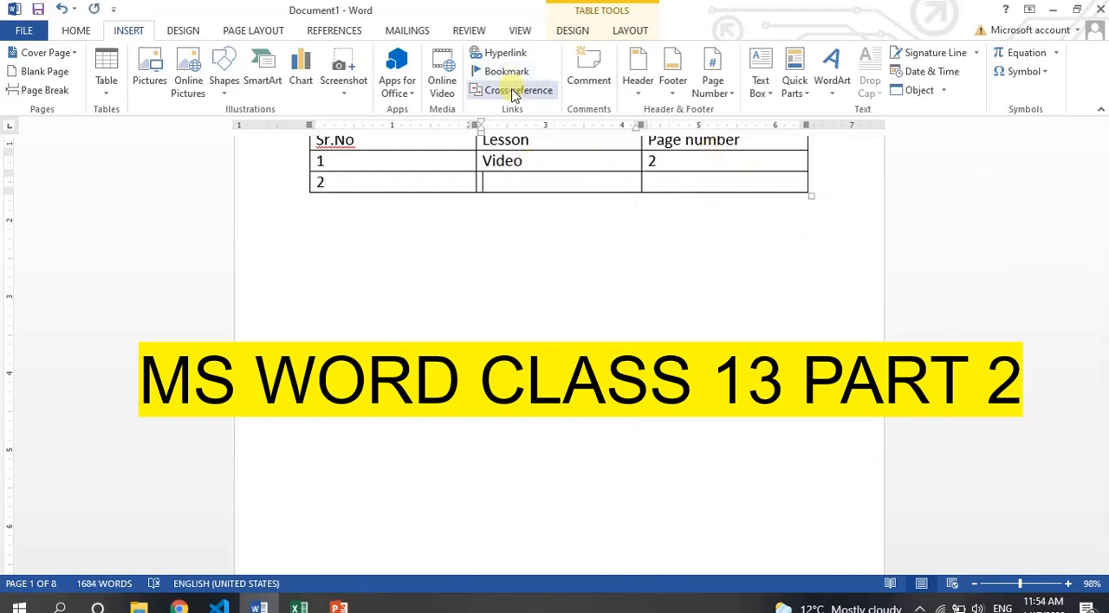
Insert a hyperlinked cross-reference to the bookmark text of want in the Lesson cell of row 2.
click(514, 91)
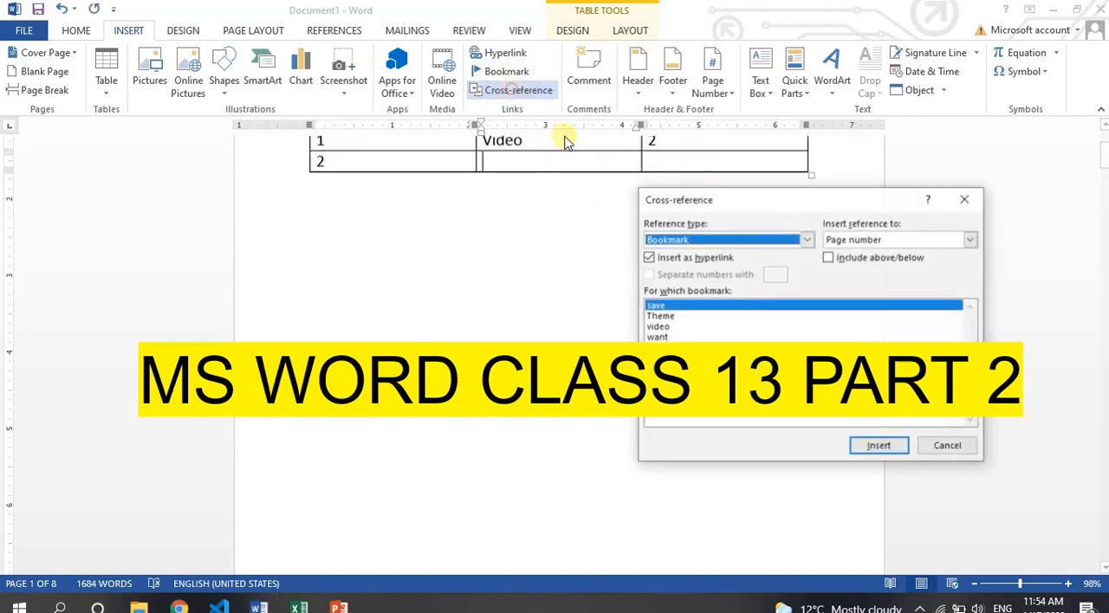
click(658, 337)
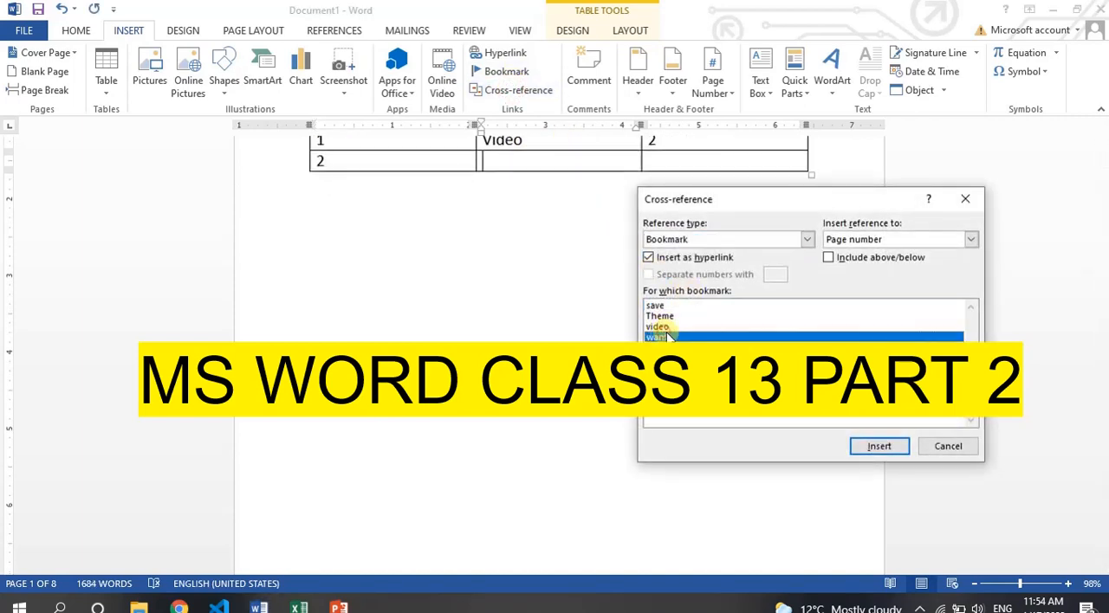
click(970, 239)
click(860, 254)
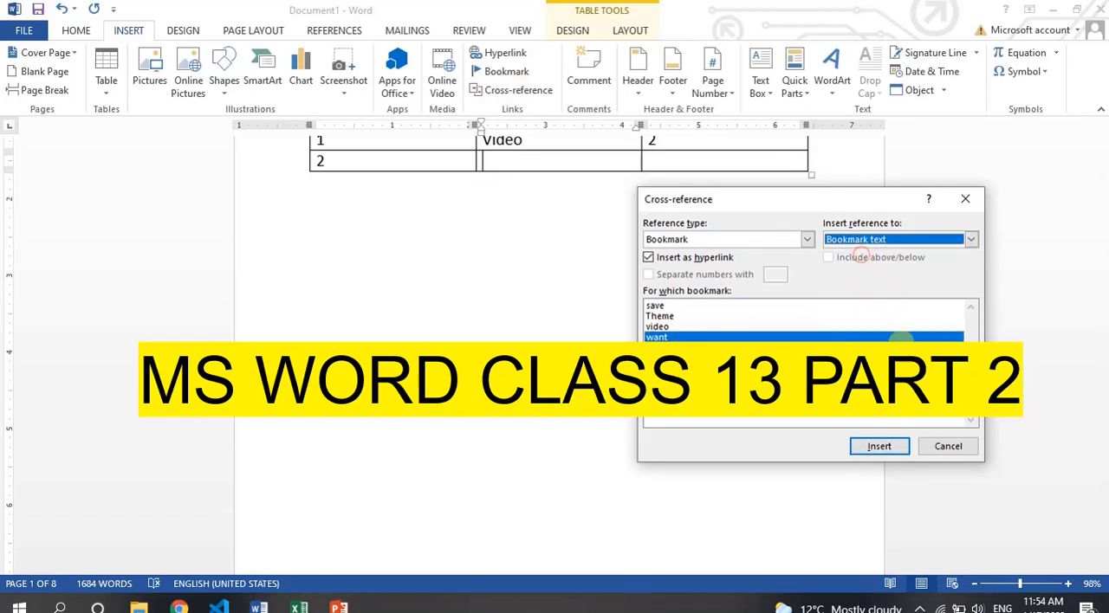
click(879, 446)
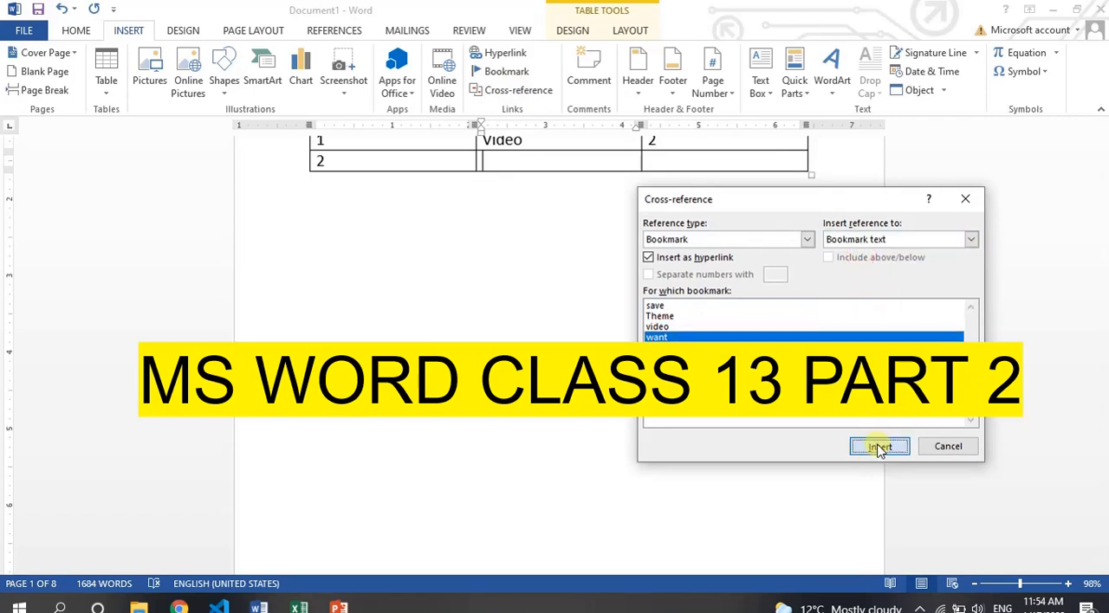
Insert a hyperlinked page number cross-reference to the want bookmark in the Page number cell of row 2.
click(676, 165)
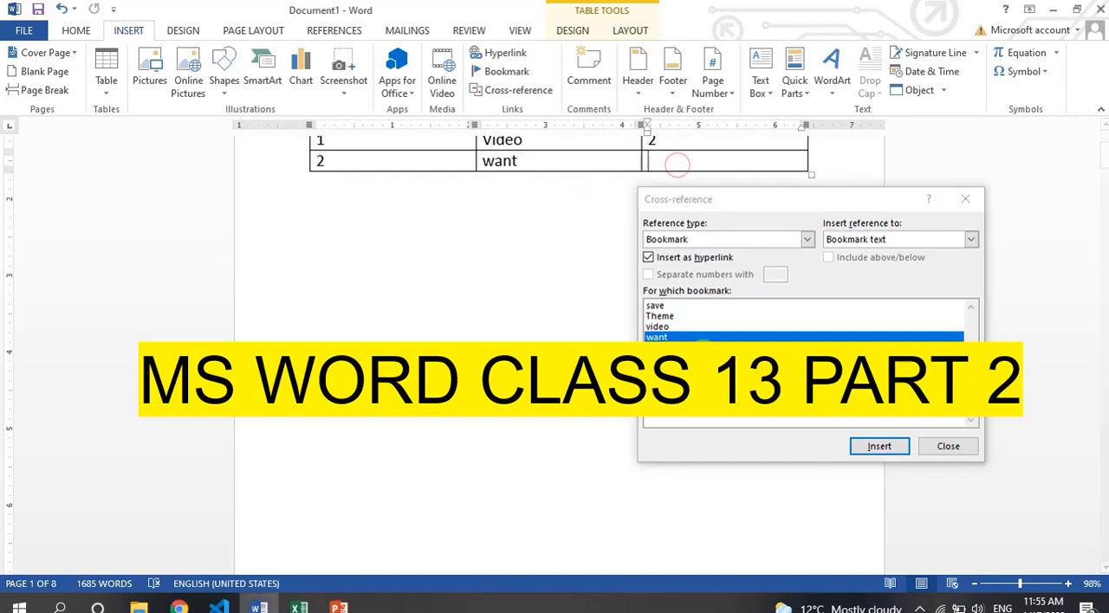
click(970, 240)
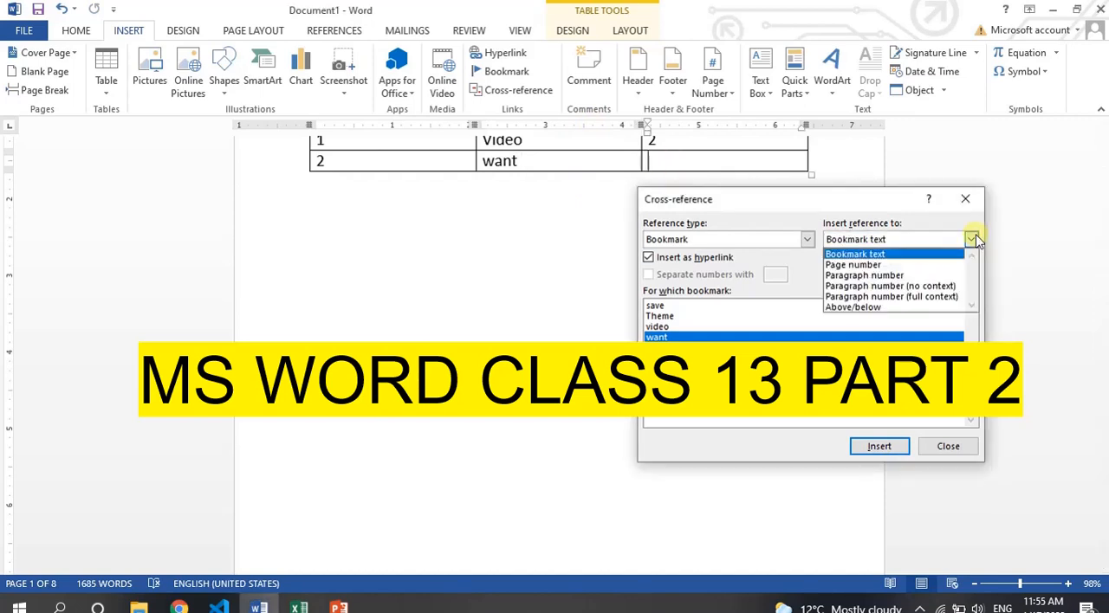
click(886, 266)
click(878, 447)
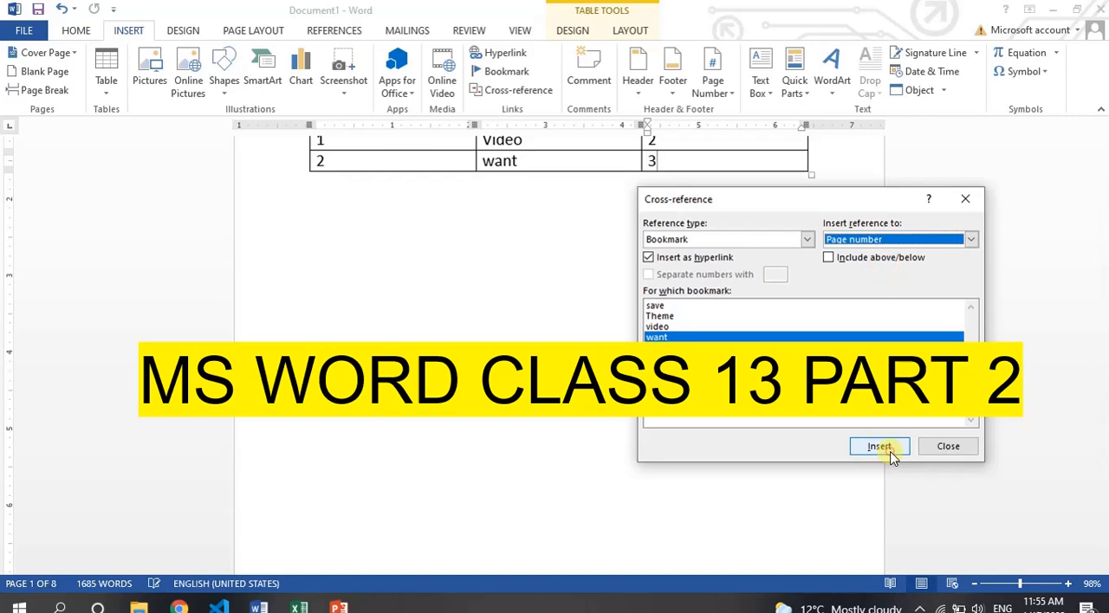
click(938, 450)
Return to the start of the document and check the link on the Video entry in the contents table.
key(ctrl+Home)
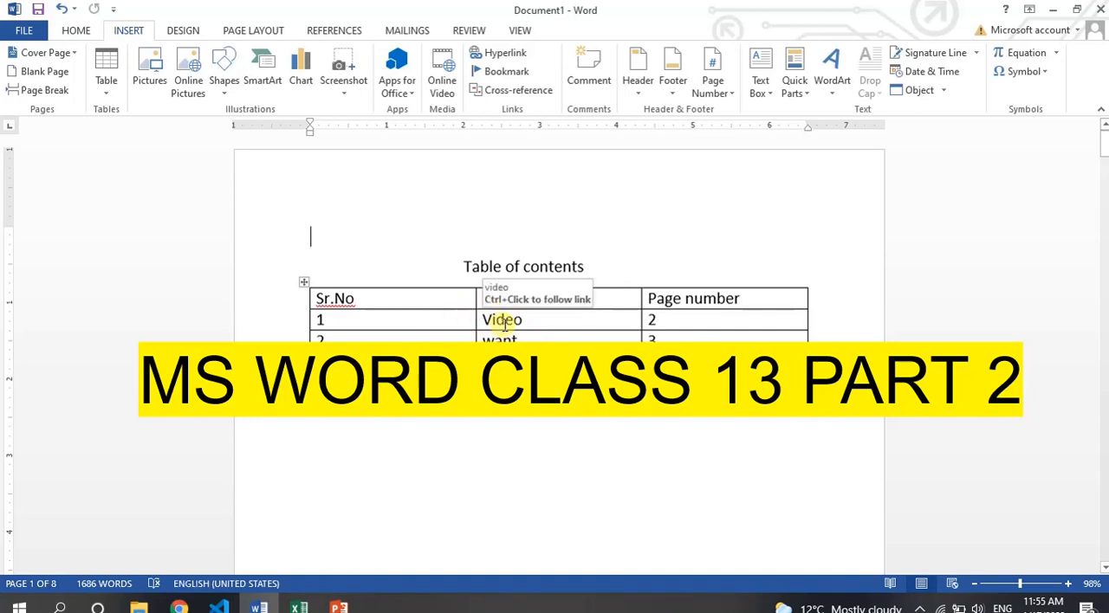
click(503, 322)
click(534, 326)
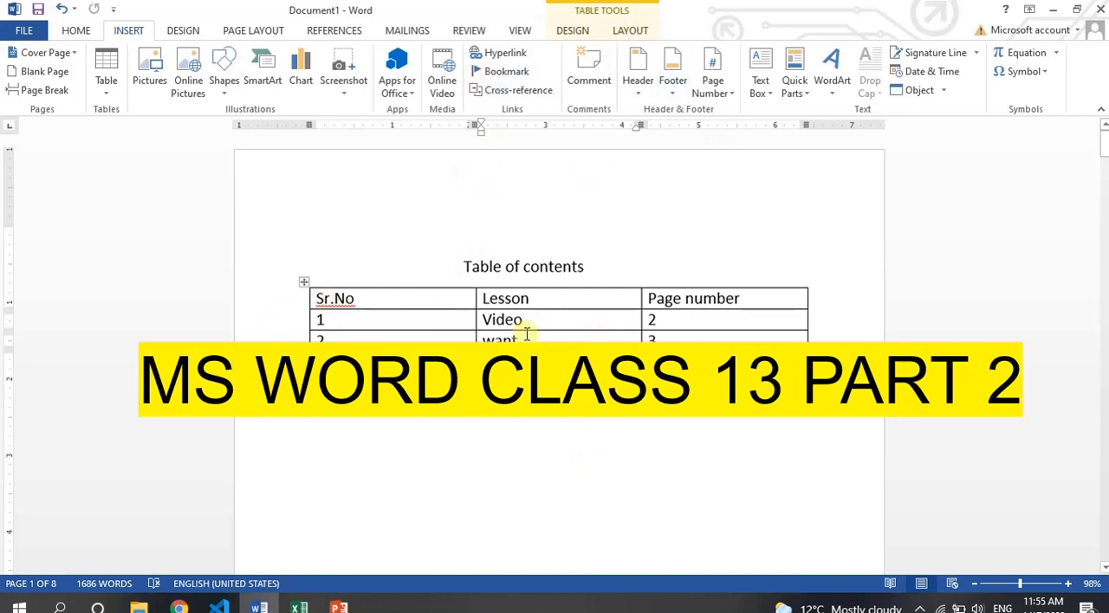
Delete the contents table and clear all remaining text from the document.
click(300, 284)
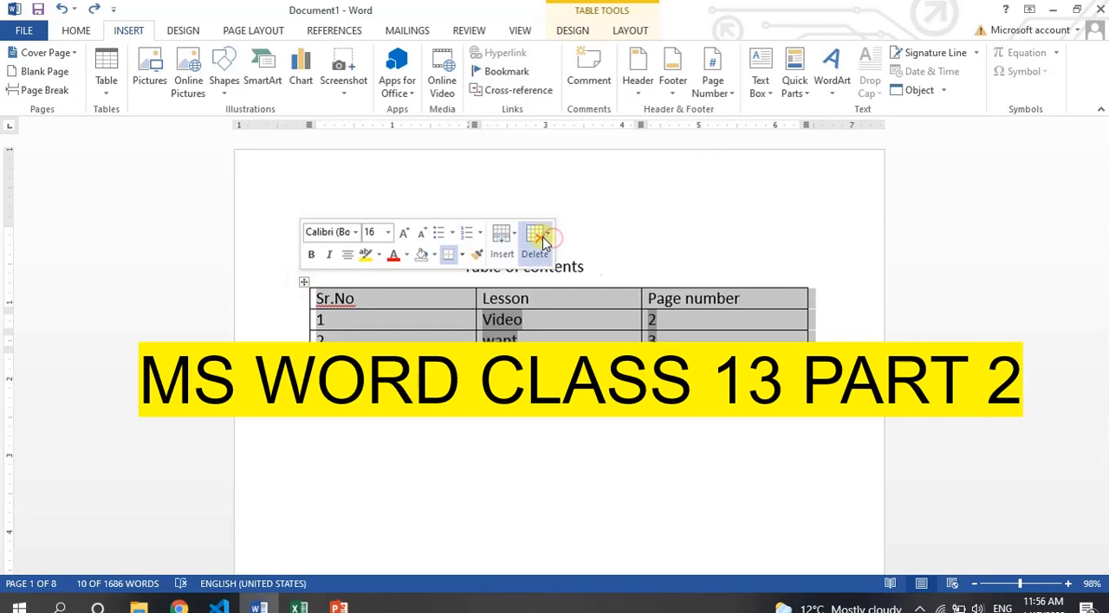
click(536, 240)
click(570, 335)
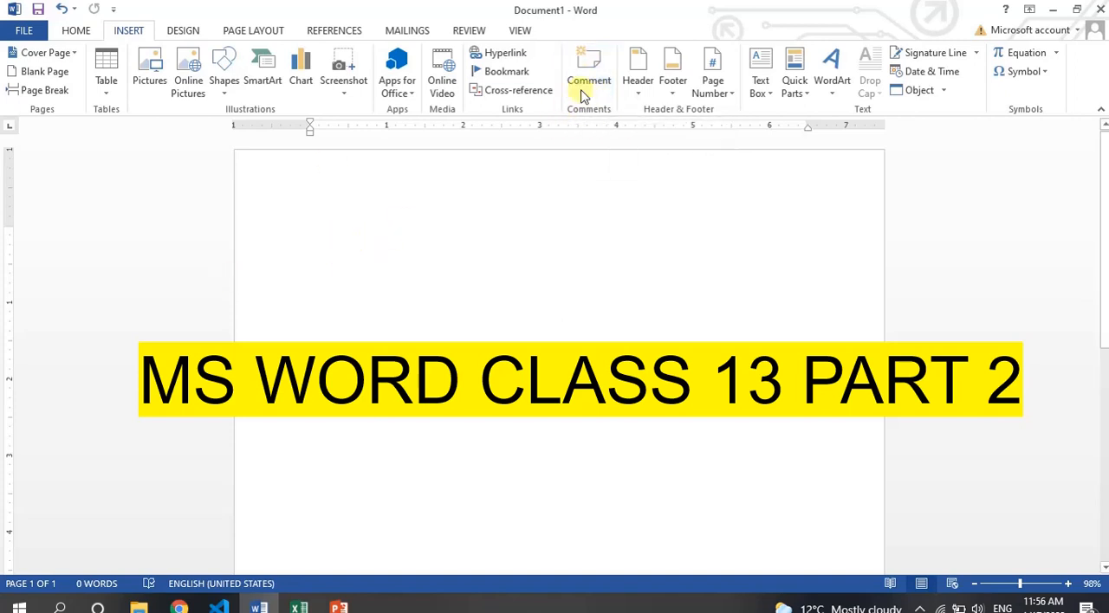
Generate sample paragraphs in the empty document with =rand().
text(=)
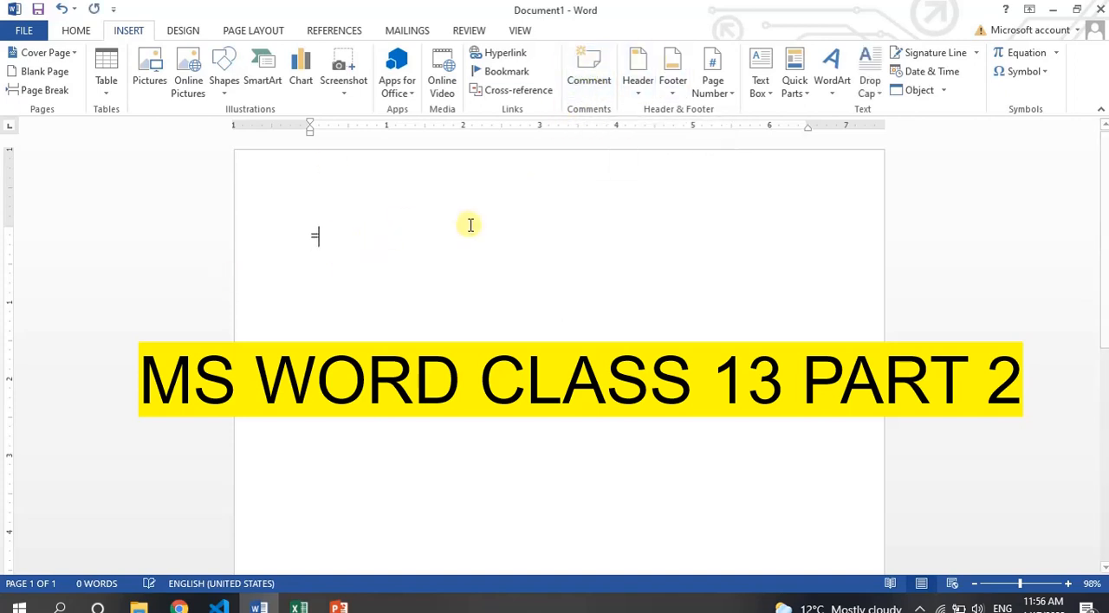
text(rand())
key(Return)
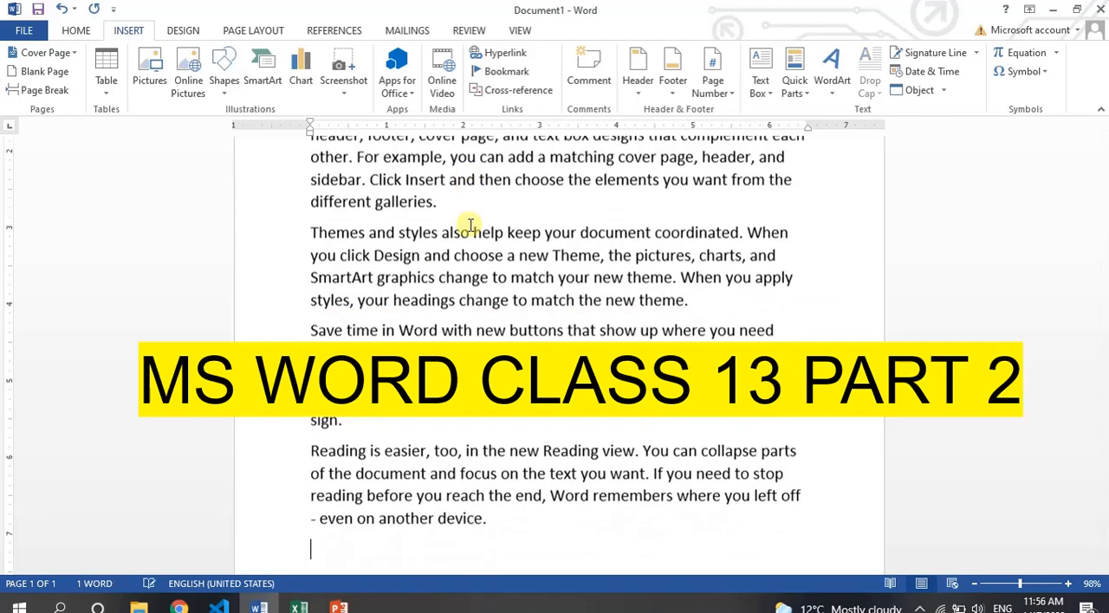
Highlight the first paragraph of the sample text and place the cursor at its end.
scroll(471, 226, up, 5)
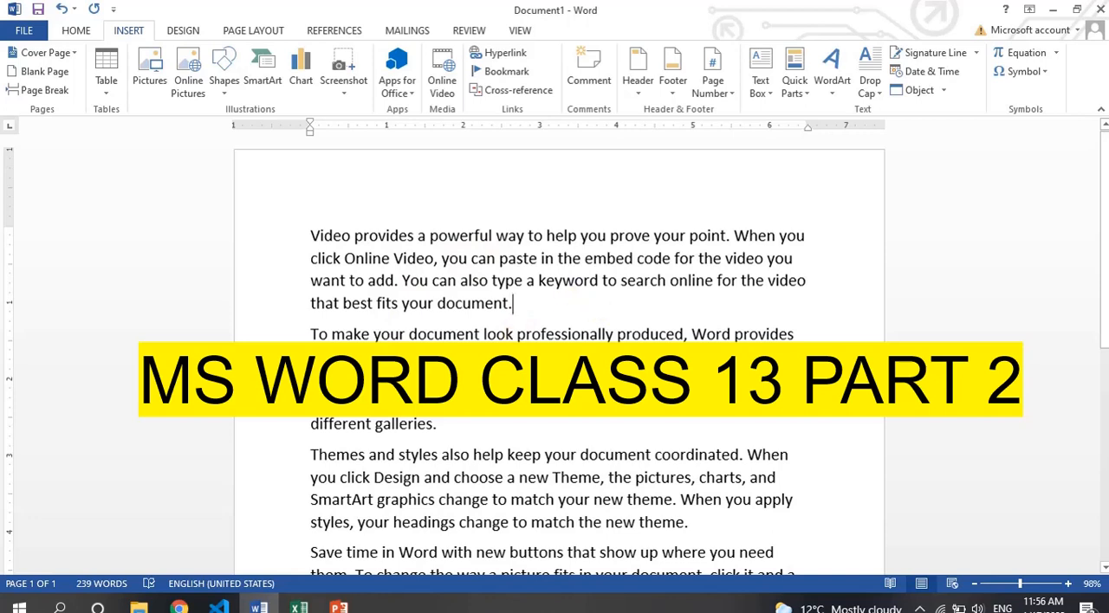
drag(308, 236, 526, 304)
click(529, 303)
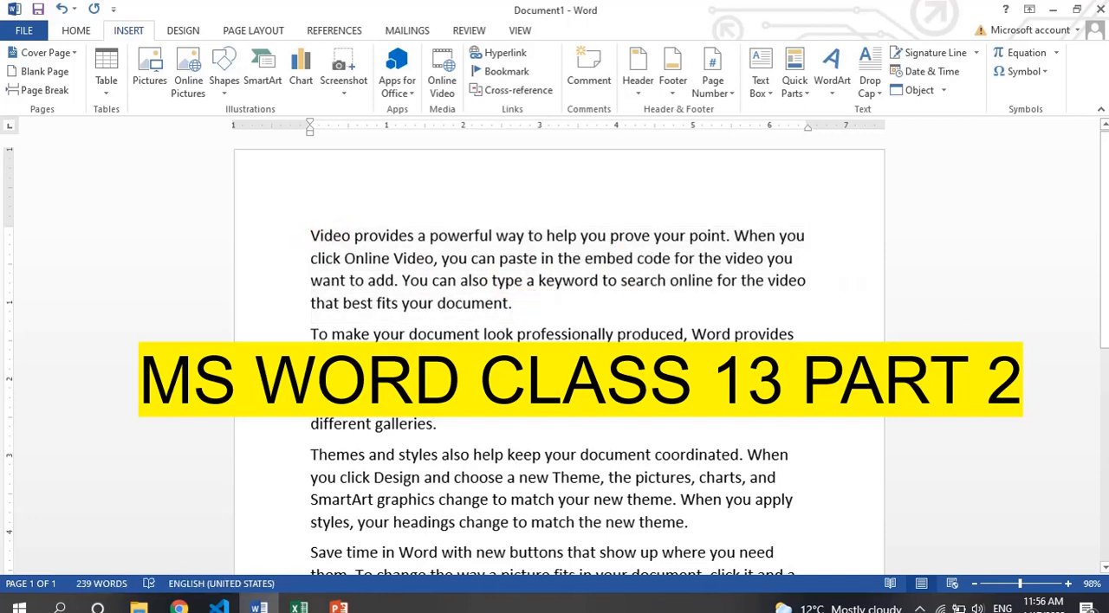
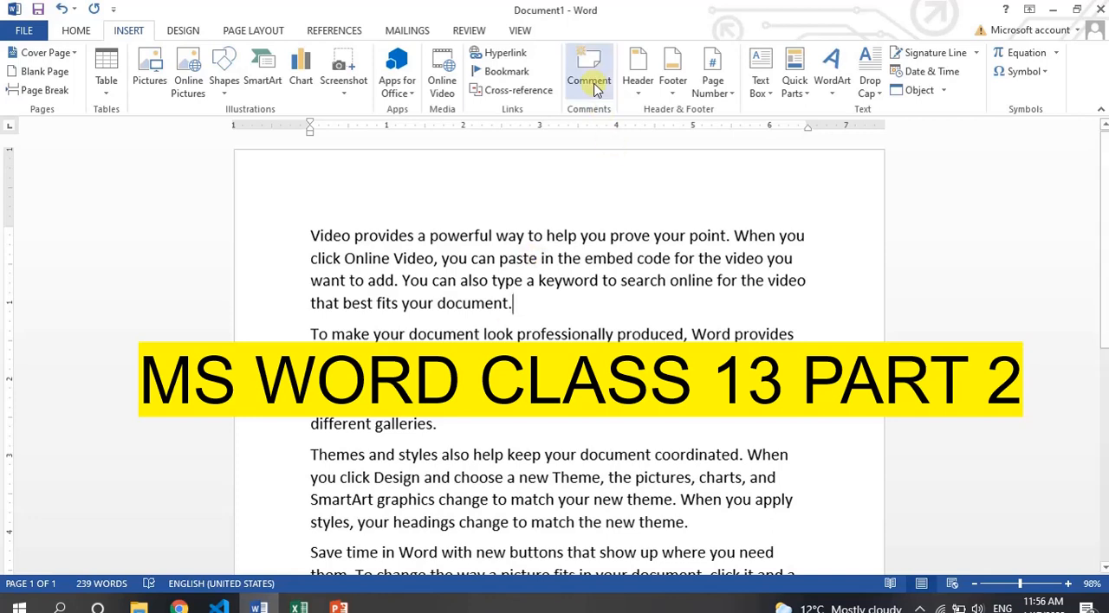
Add an apostrophe after the opening word "Video" and three dots after "Design" in the third paragraph.
click(353, 236)
text(')
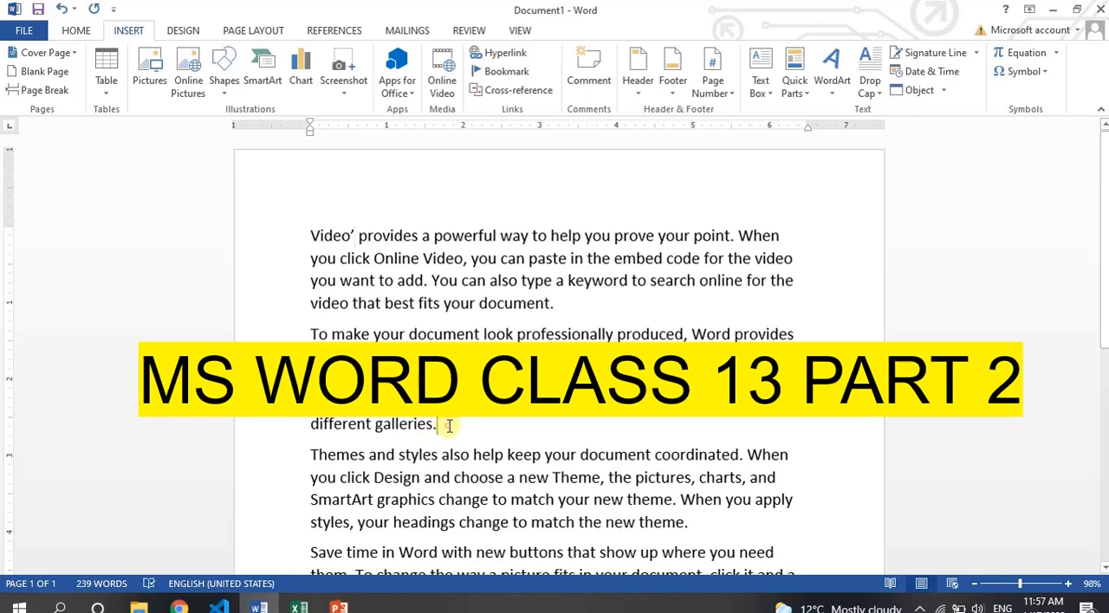
click(402, 479)
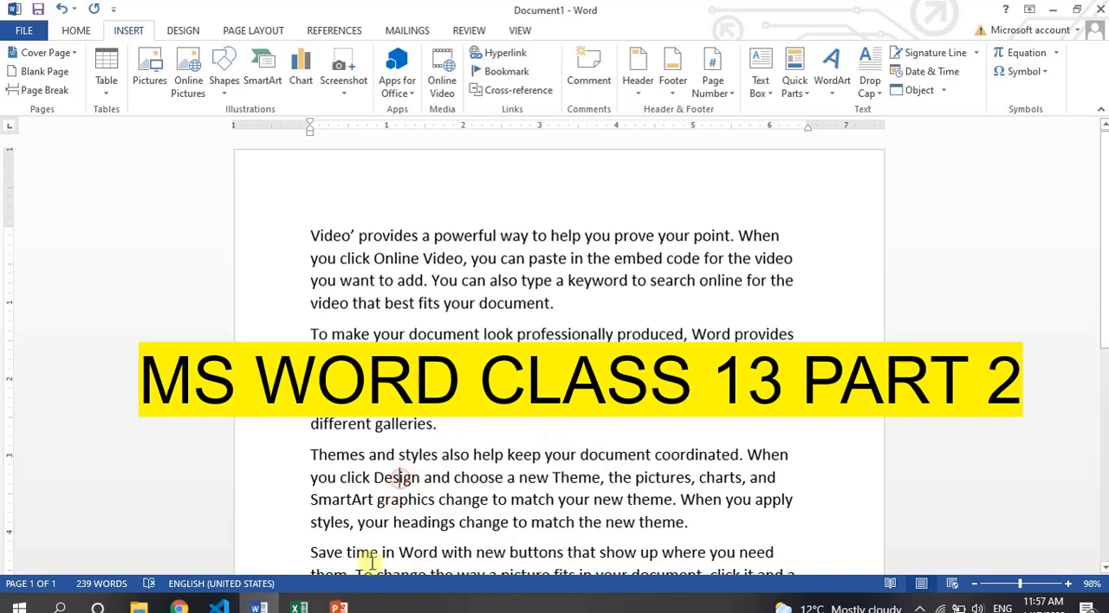
click(419, 479)
text(...)
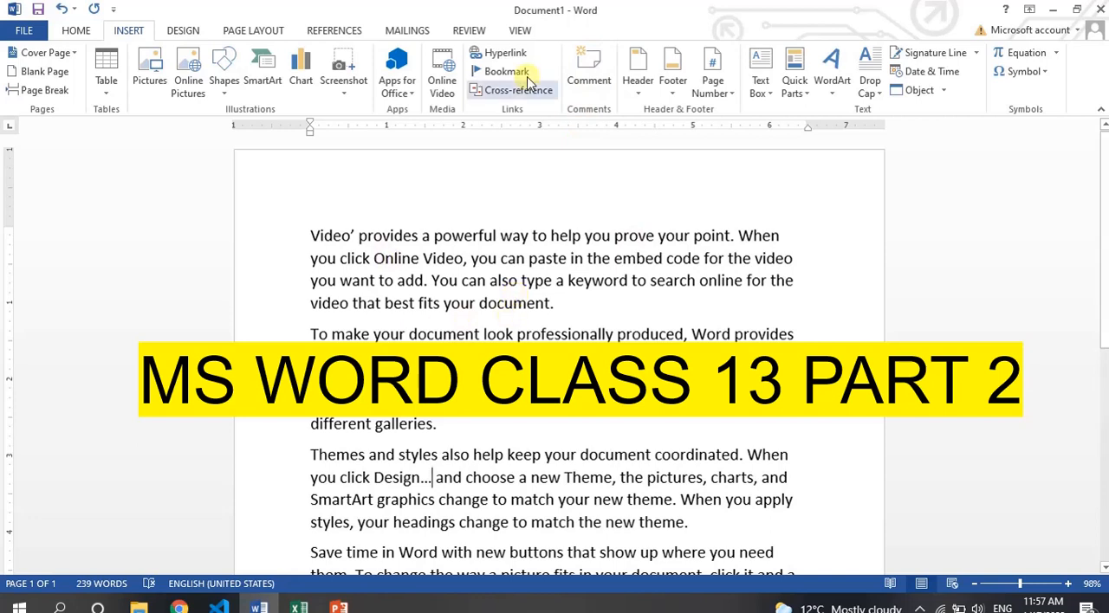
Attach a blank comment to the word "Design" and replace the apostrophe after "Video" with a comma.
click(589, 82)
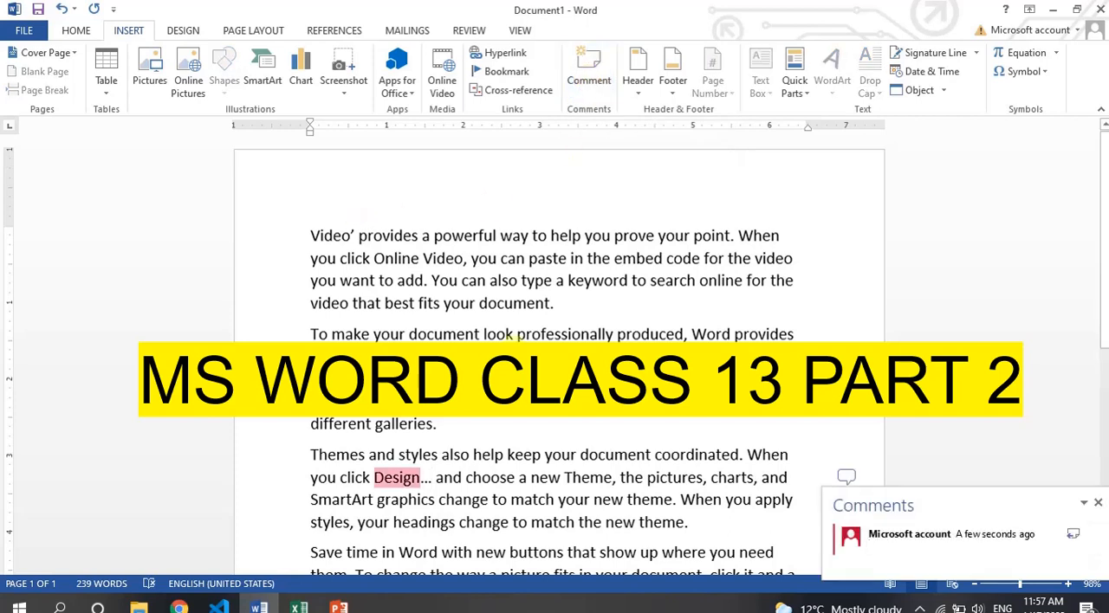
click(513, 345)
click(355, 237)
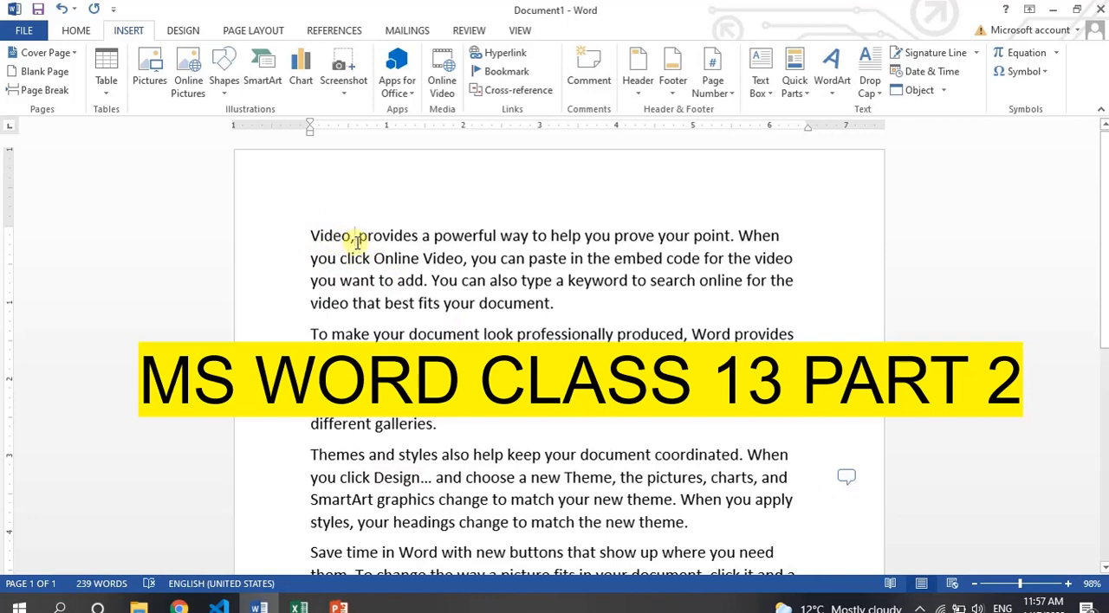
Add the comment "Punctuation issue" to the word "Video" and close the comment.
click(588, 80)
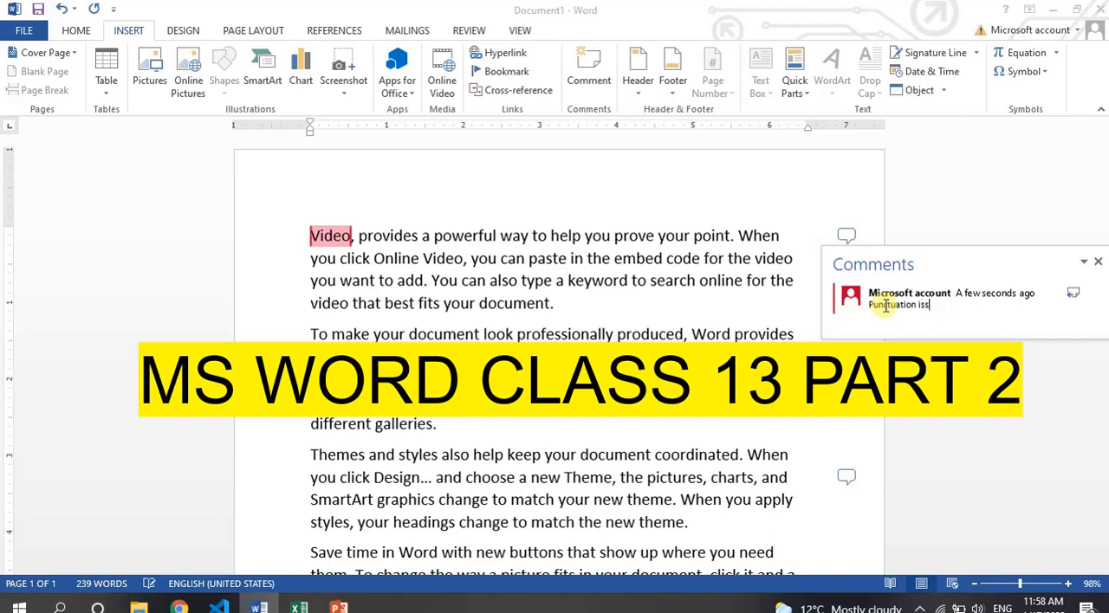
text(ue)
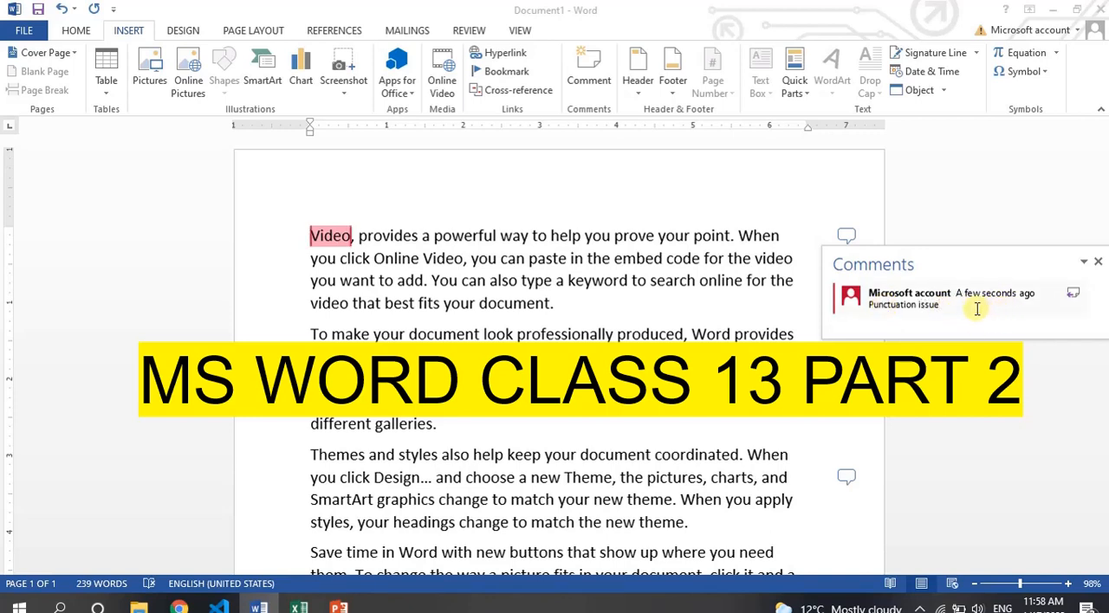
click(1096, 262)
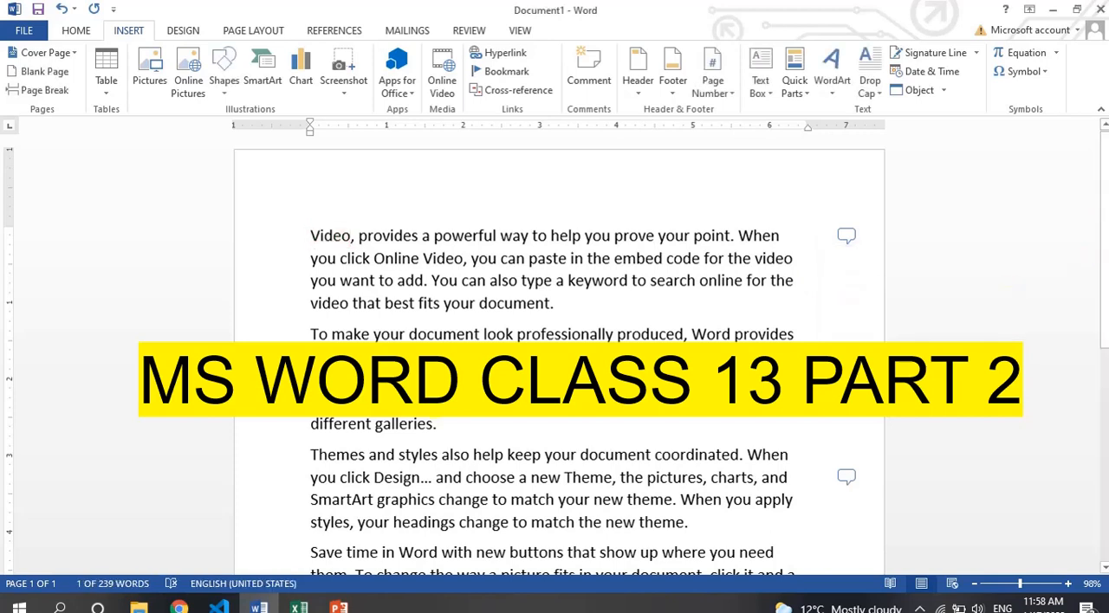
Add the comment "Spelling mistake" to the misspelled word "Inserrt" in the second paragraph.
click(588, 69)
text(sp)
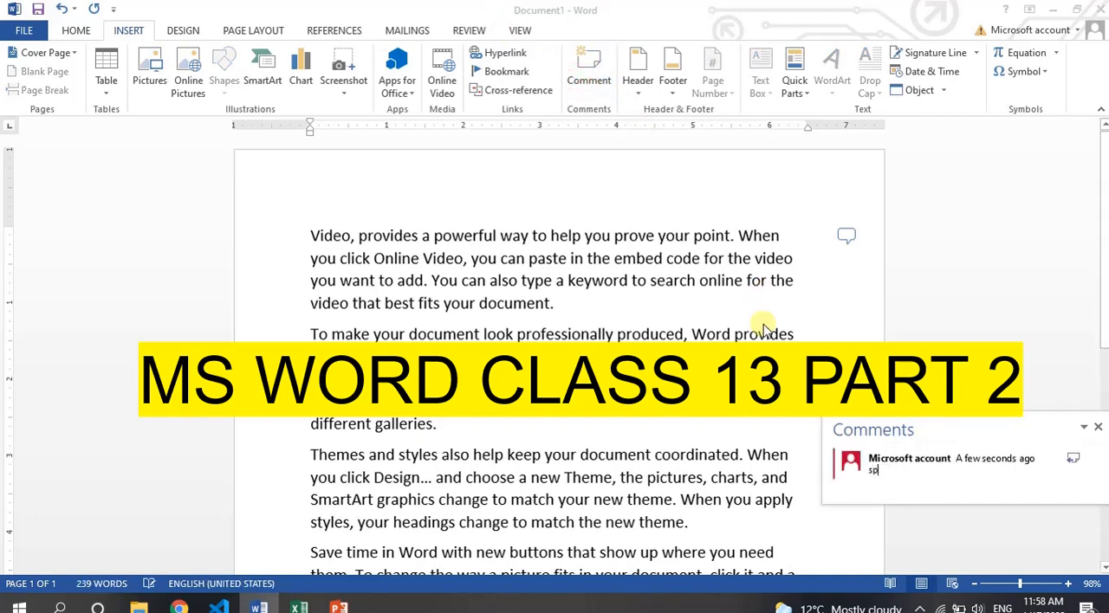
text(elling mistake)
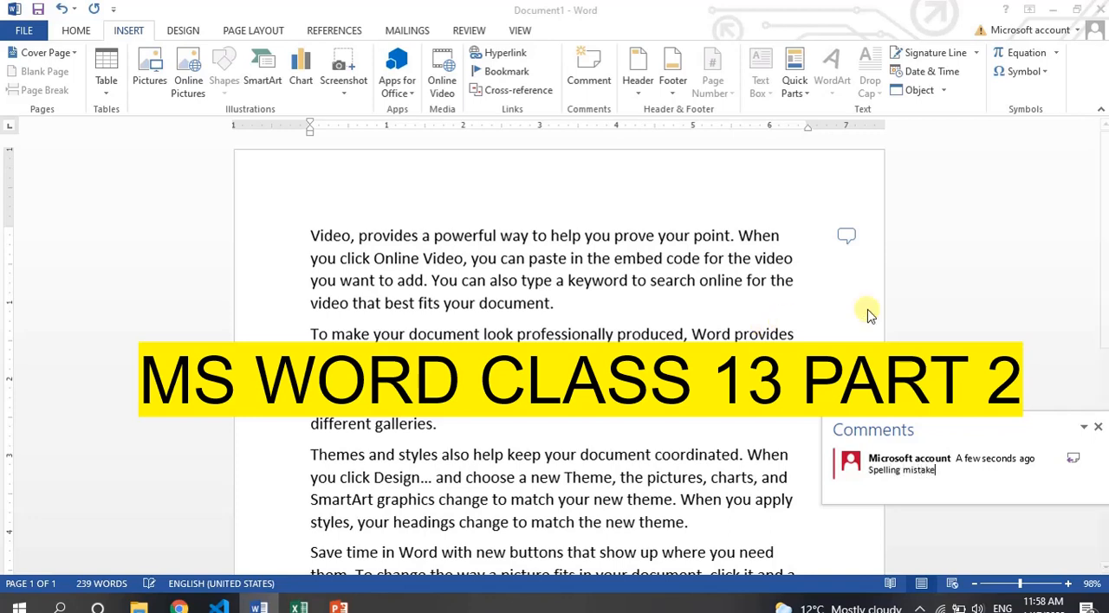
click(613, 425)
Add the comment "What is this??????" to the word "Design" in the third paragraph and close the comment.
click(508, 522)
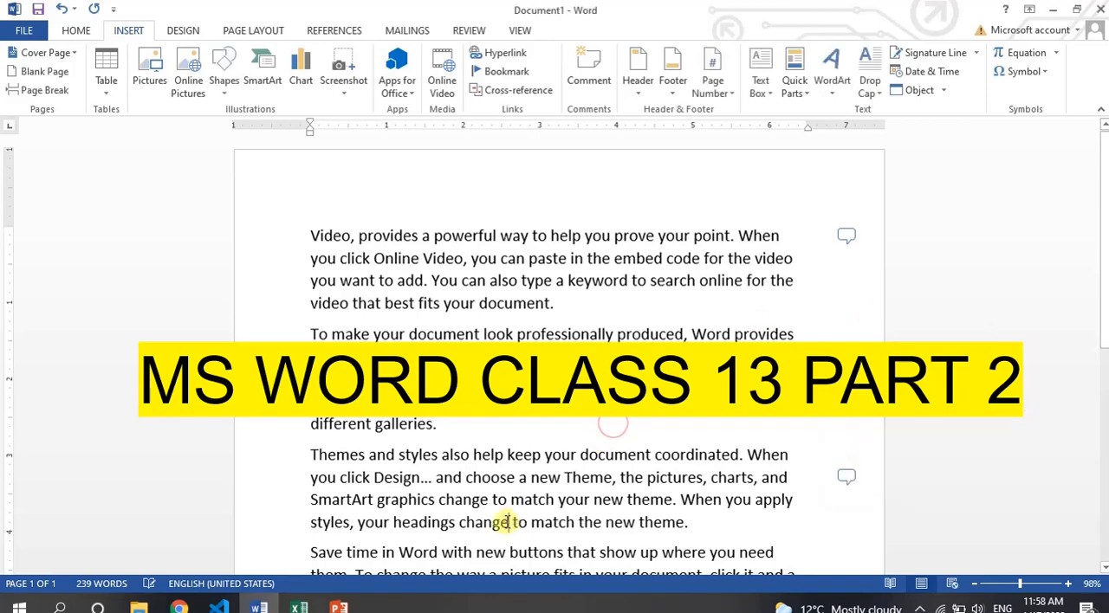
key(Down)
key(Down)
key(Down)
key(Down)
key(Down)
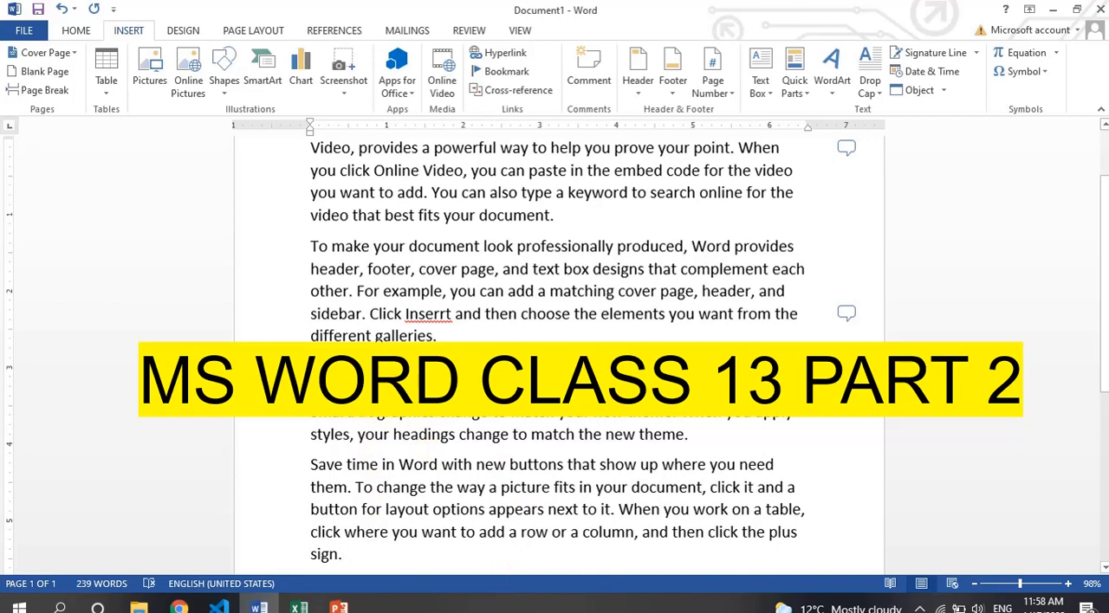
click(589, 69)
text(wh)
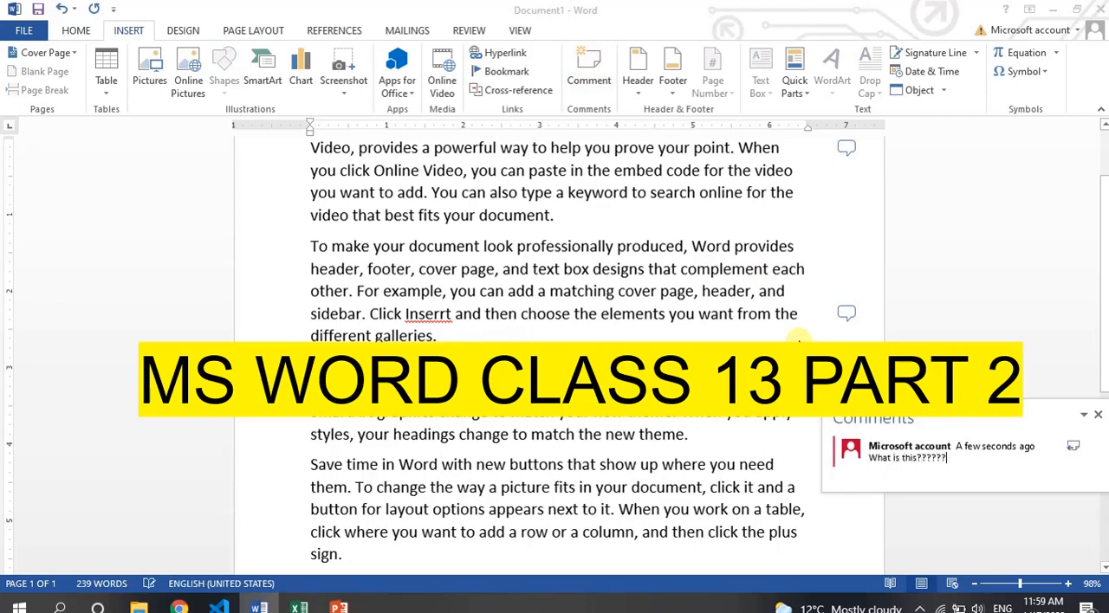
click(1098, 415)
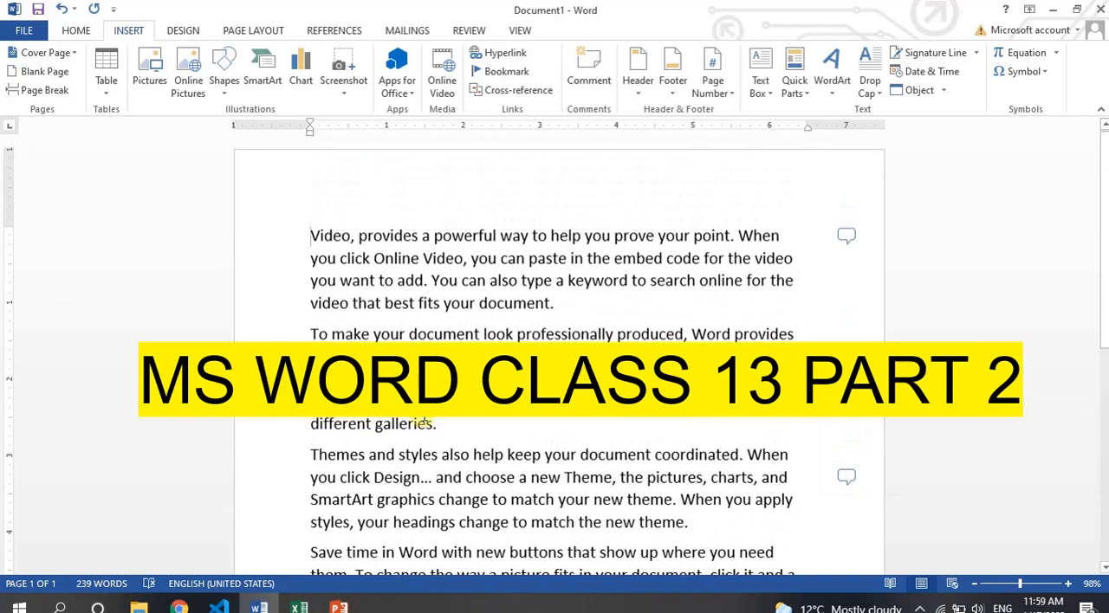
Show all comments alongside the document text.
click(468, 34)
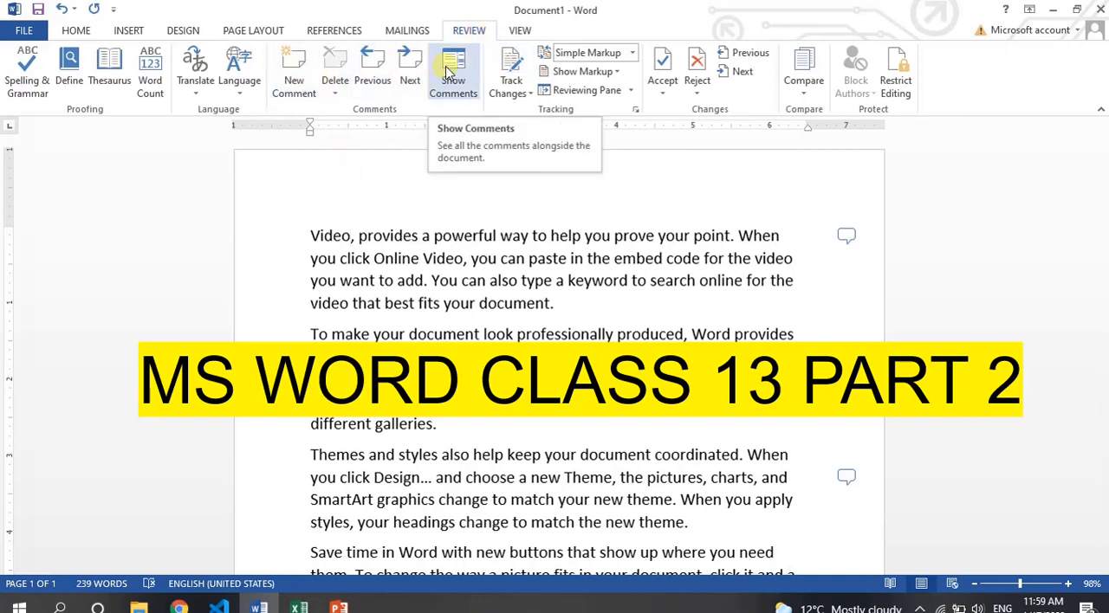
click(449, 71)
click(817, 274)
click(812, 241)
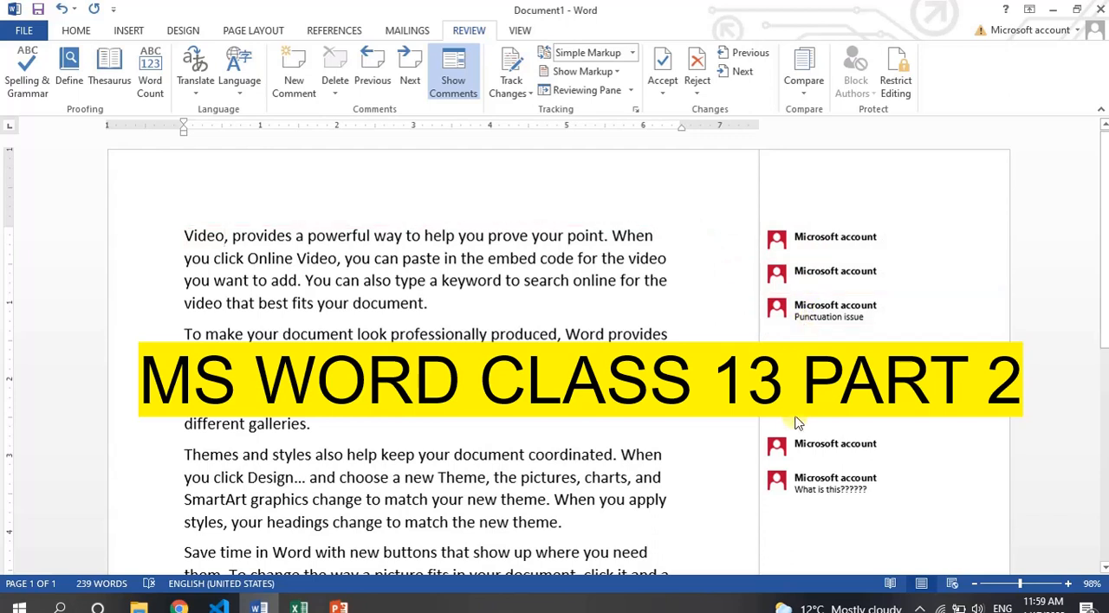
Move back and forth through the document's comments and look at the comment deletion options.
click(382, 74)
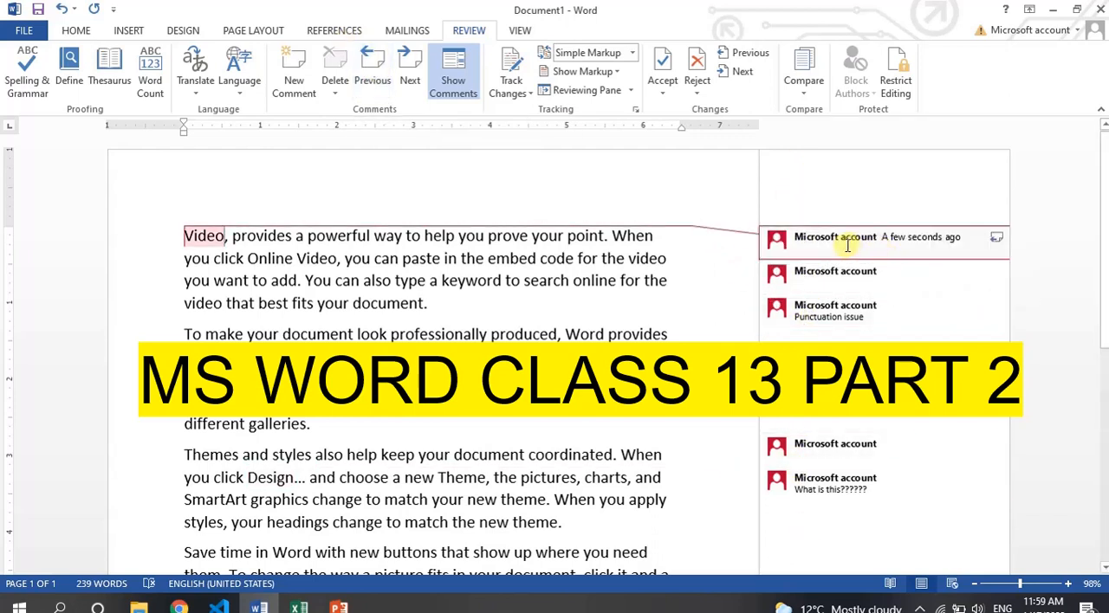
click(410, 69)
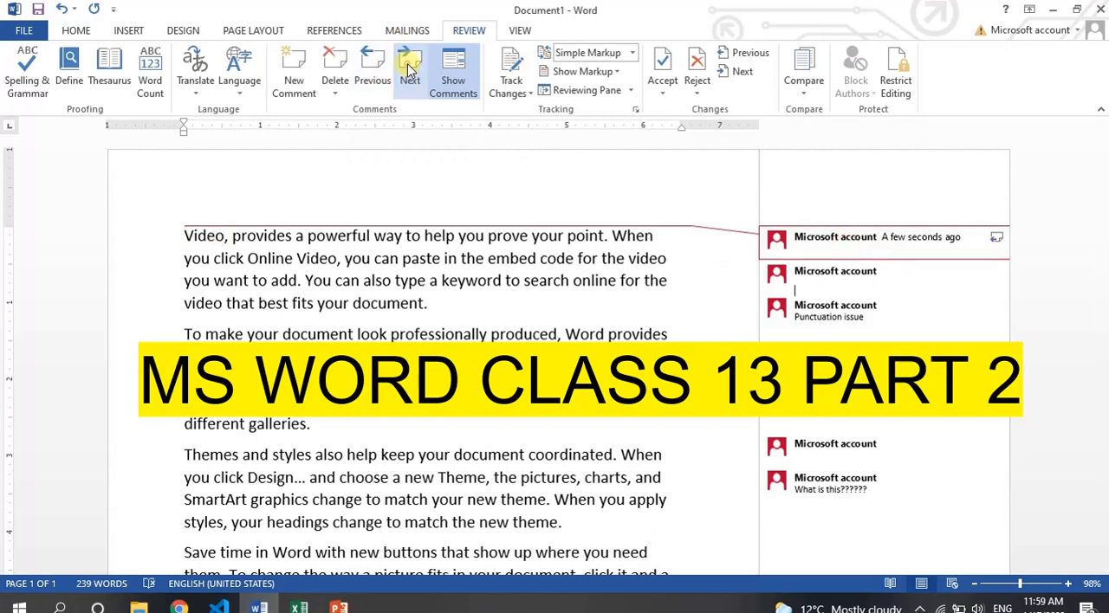
click(410, 69)
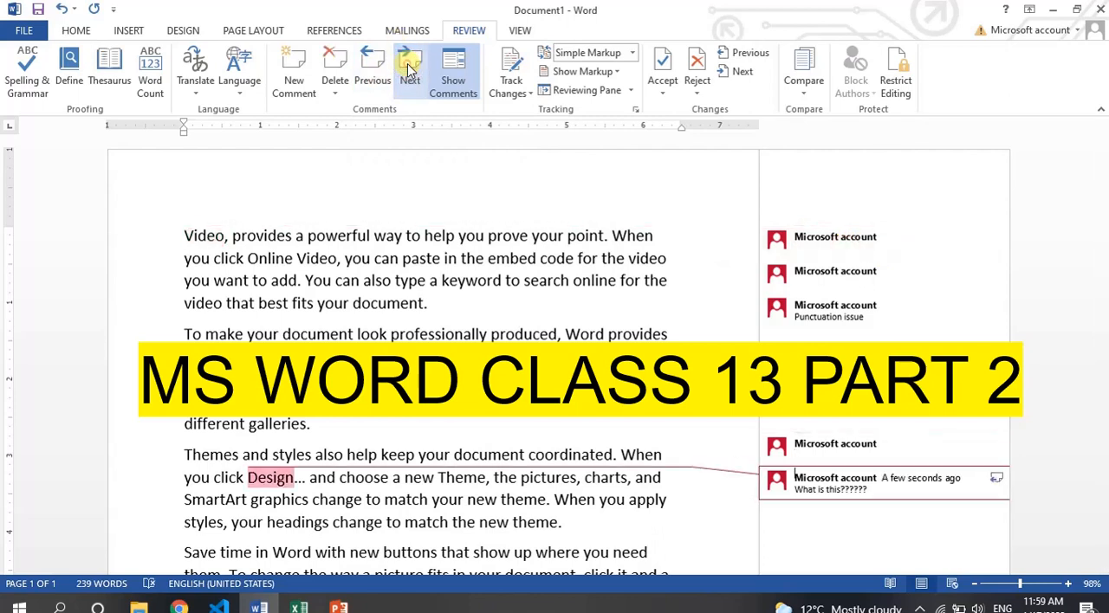
click(371, 74)
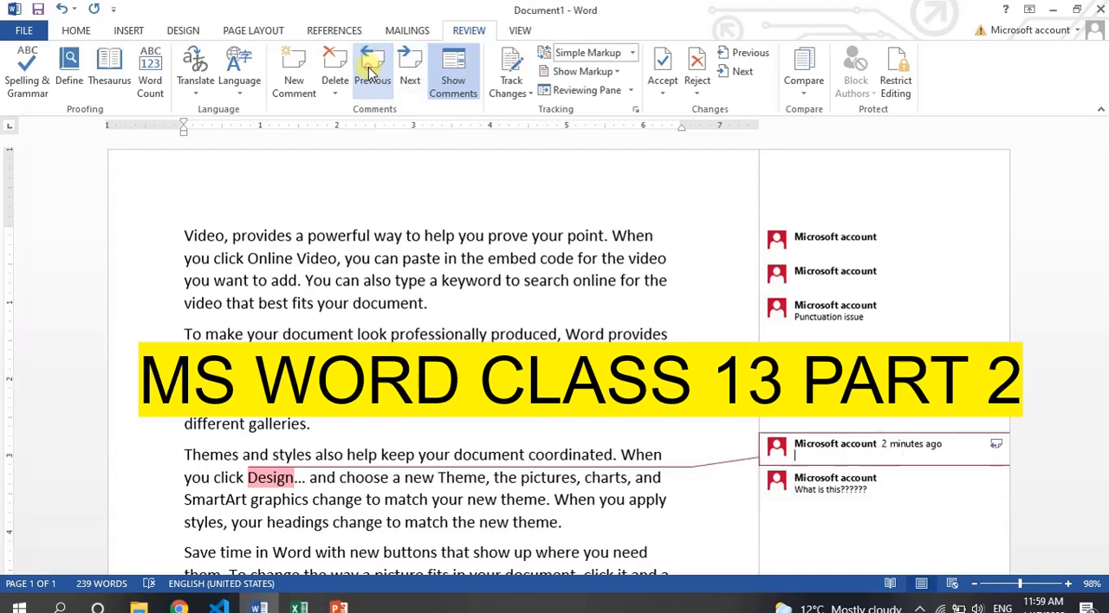
click(371, 74)
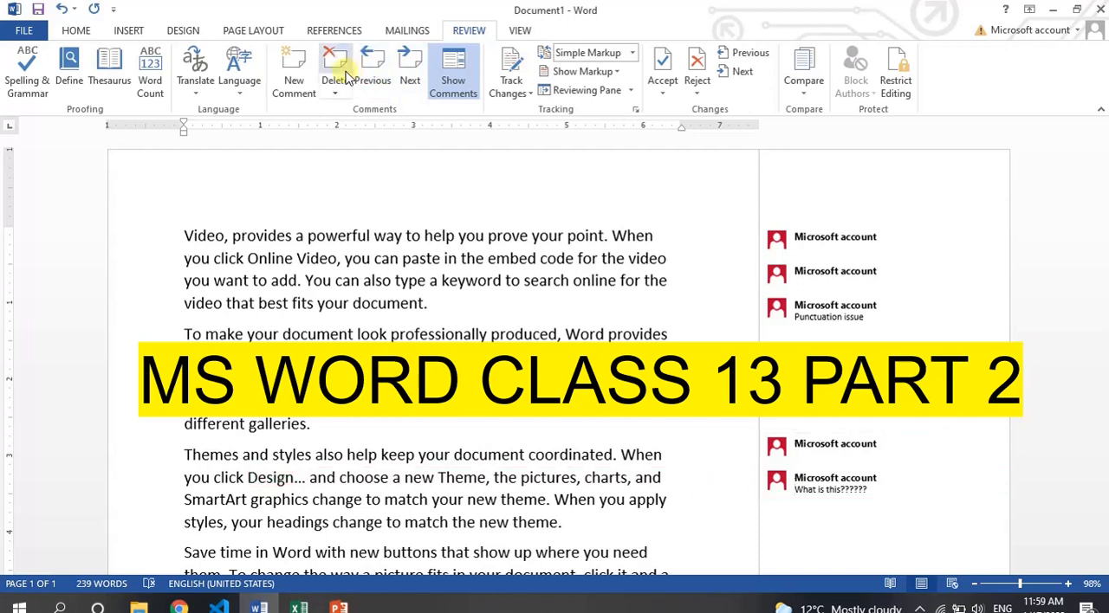
click(335, 95)
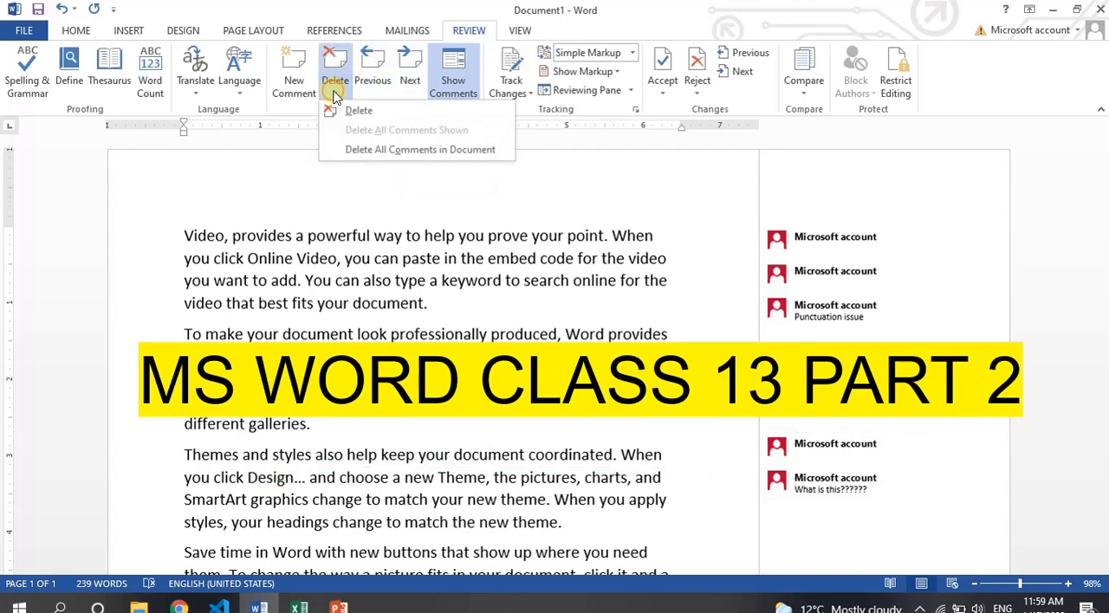
click(334, 95)
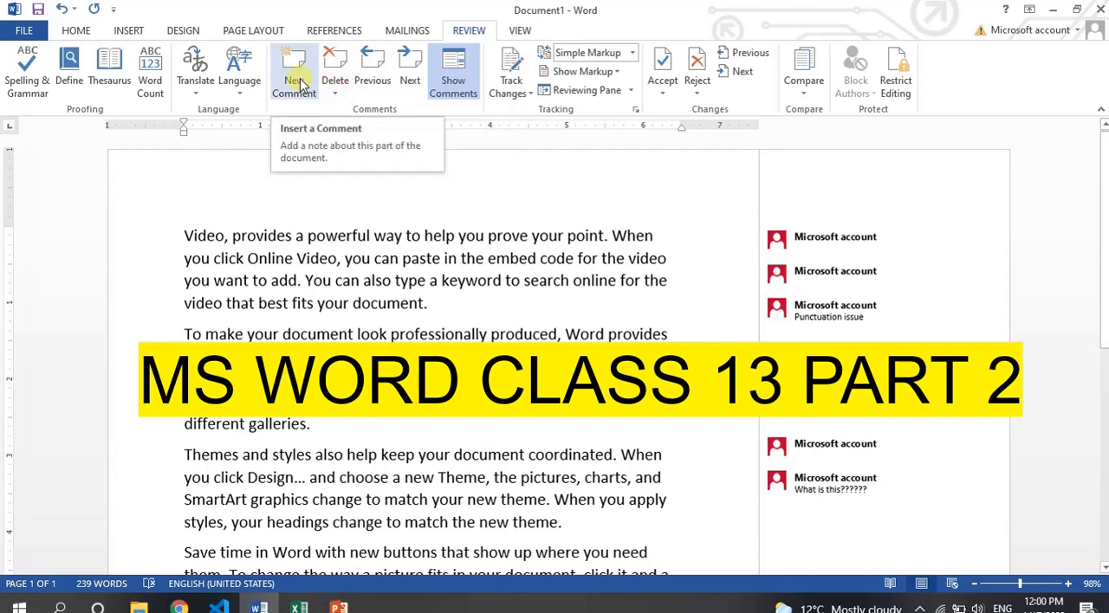
Try a new comment on the word "document" at the end of the first paragraph, and undo it.
double_click(377, 300)
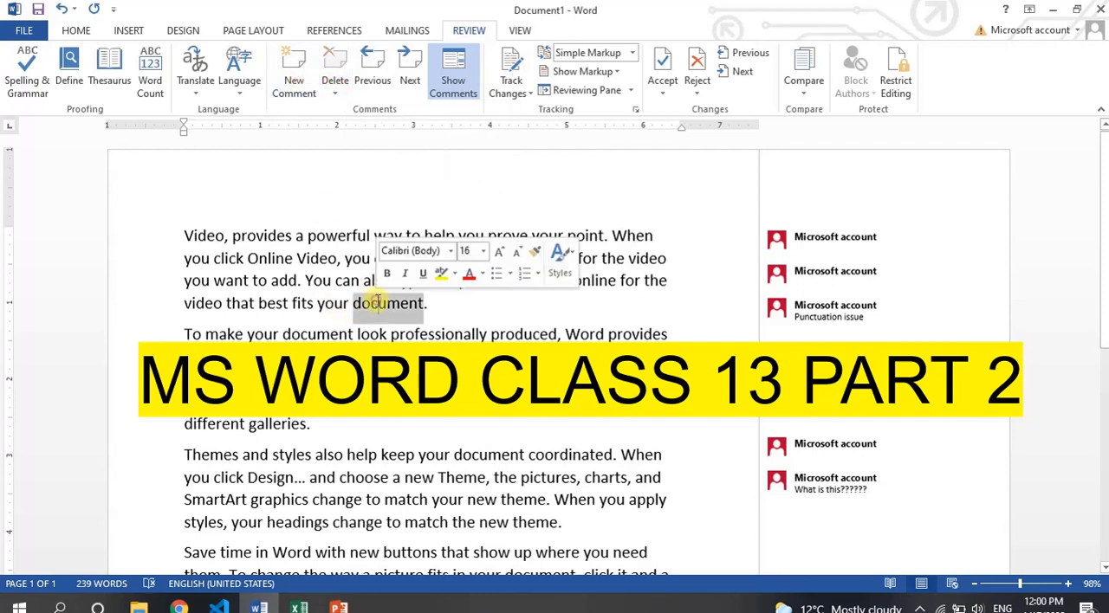
click(303, 76)
key(ctrl+z)
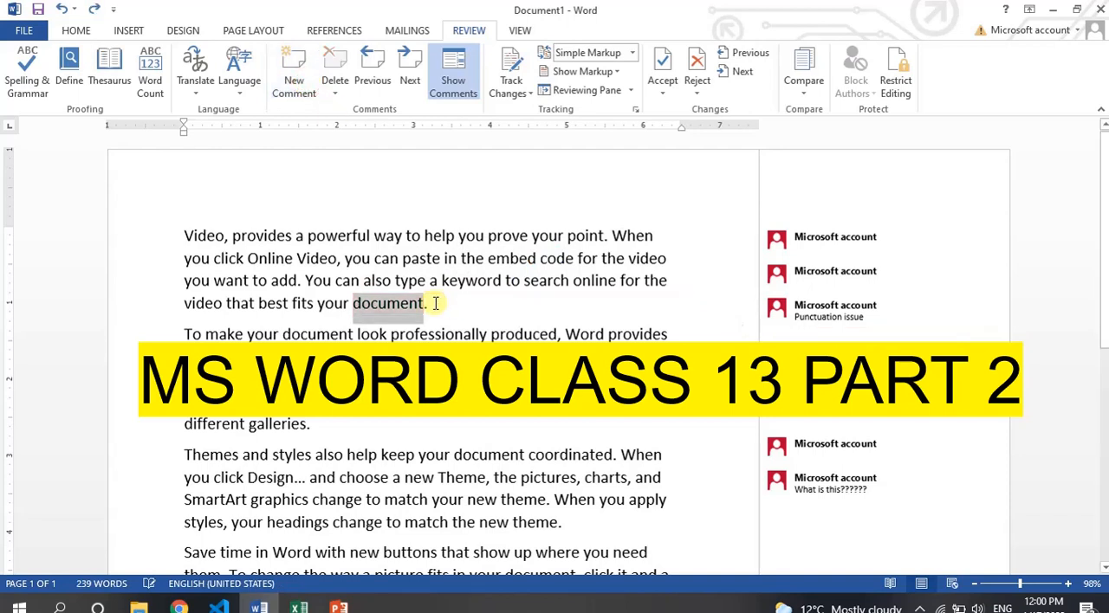
click(434, 303)
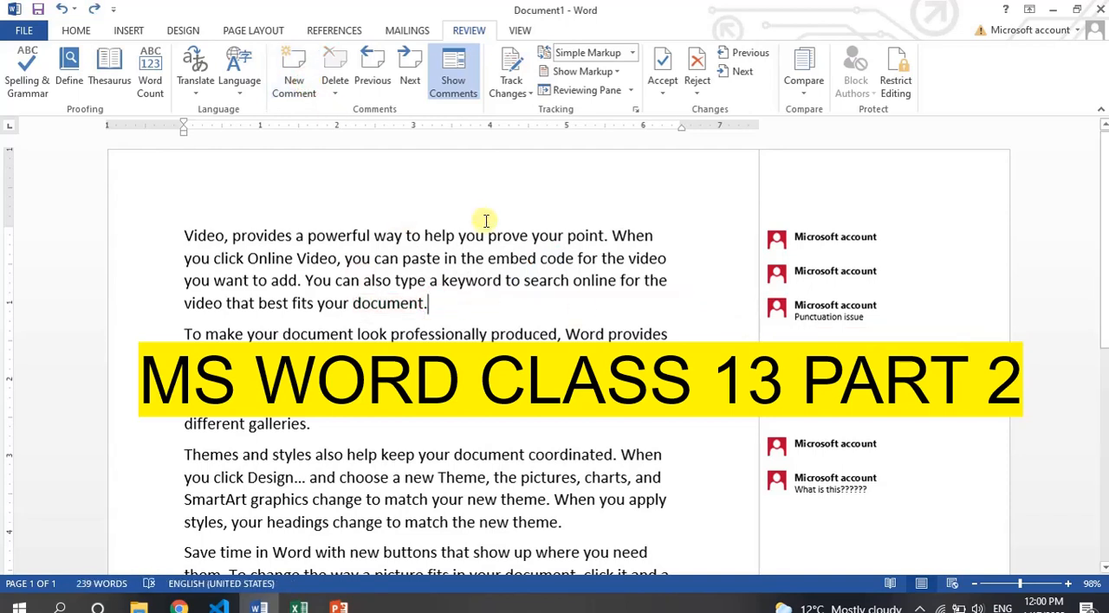
click(983, 243)
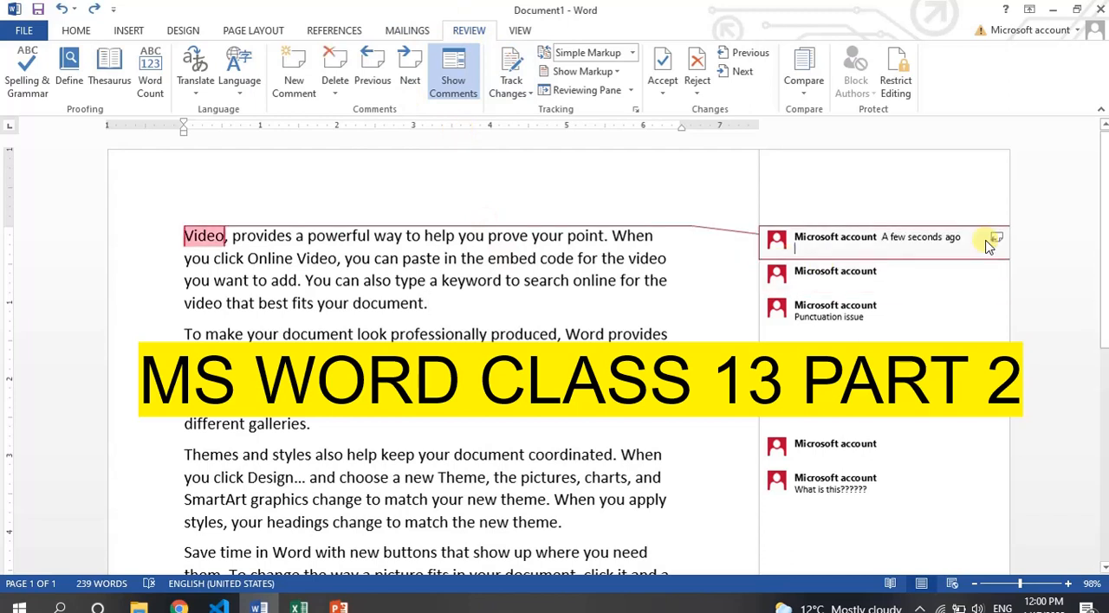
click(76, 26)
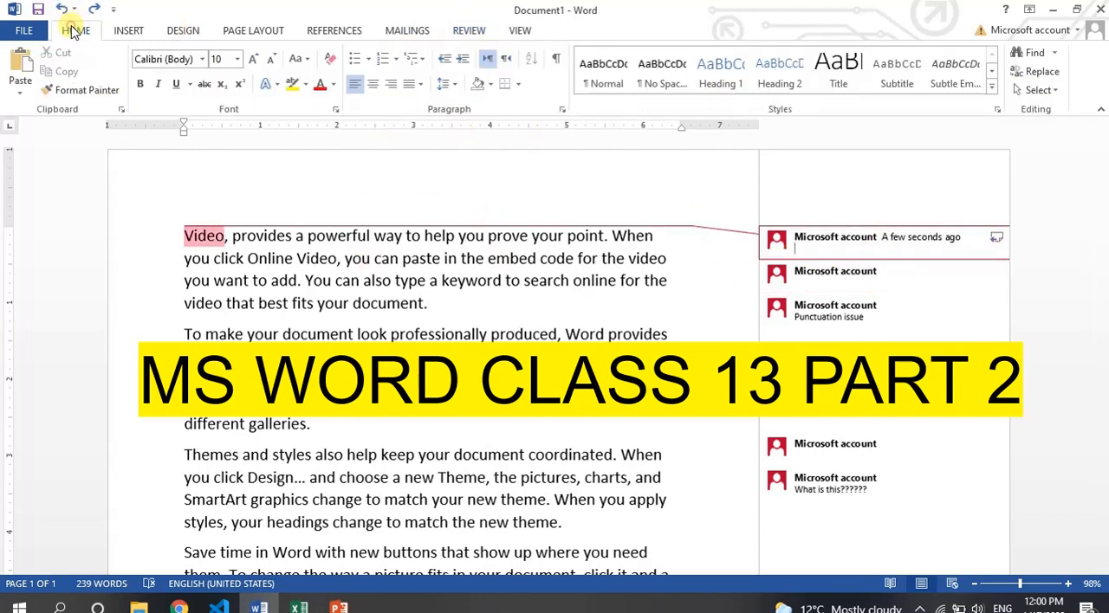
click(508, 31)
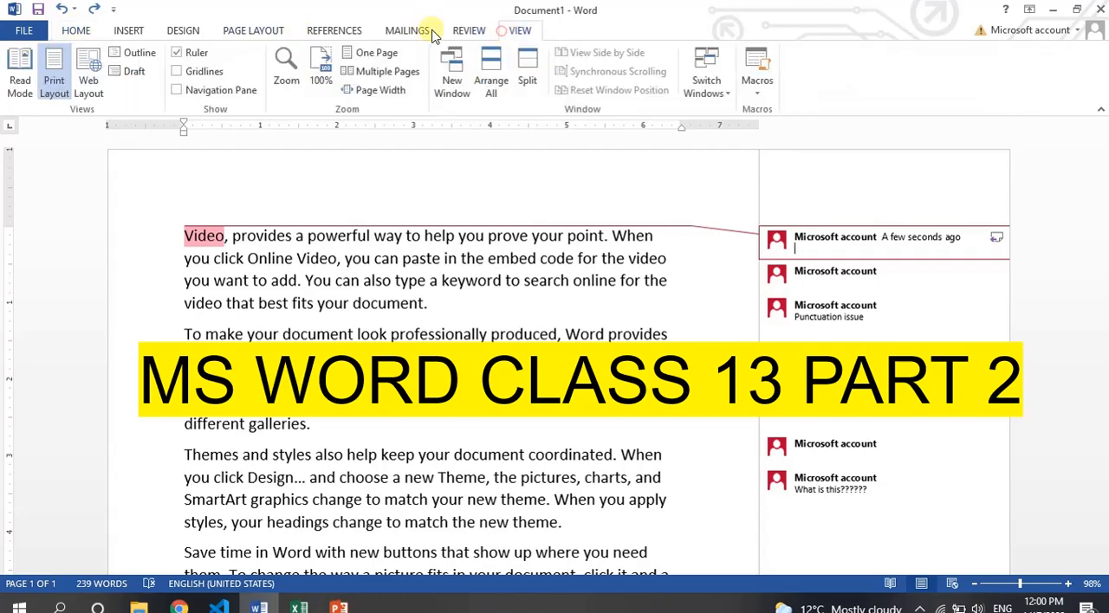
Leave the comment and place the cursor at the very start of the document.
click(139, 30)
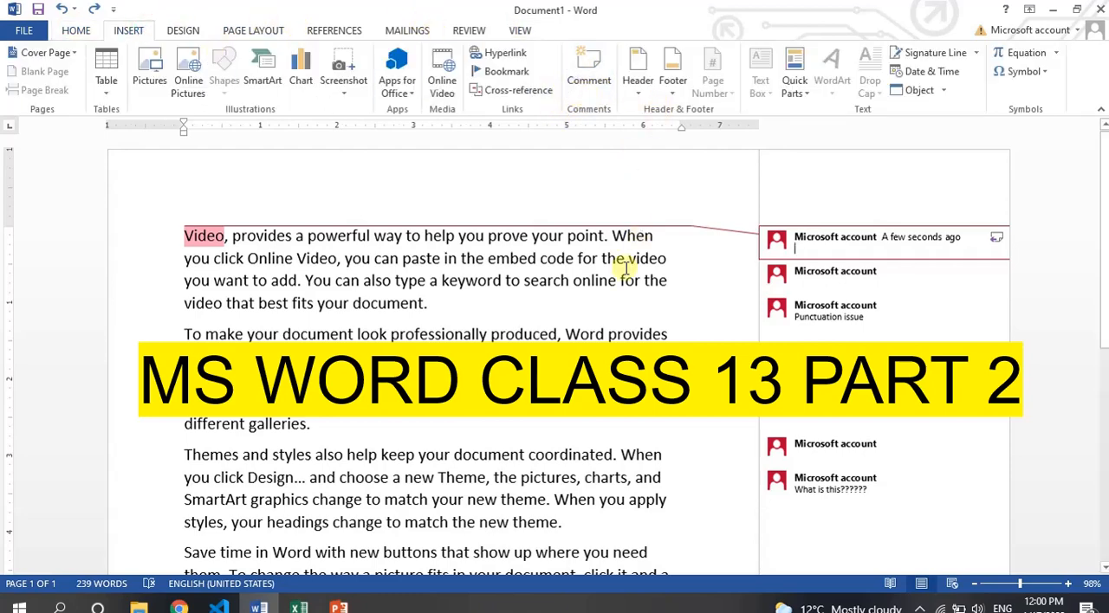
click(575, 248)
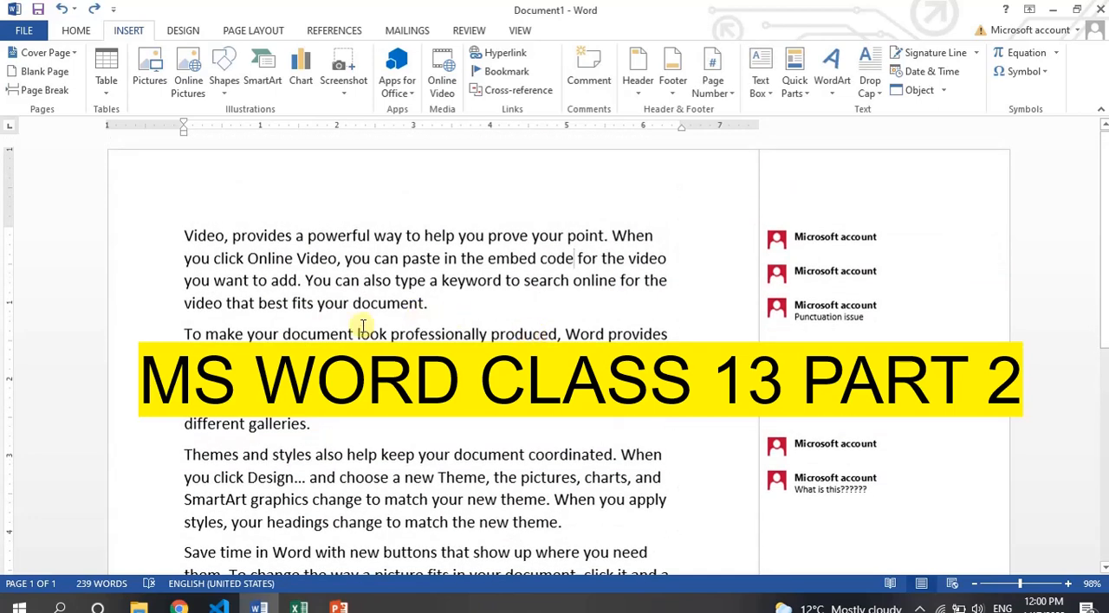
key(ctrl+Home)
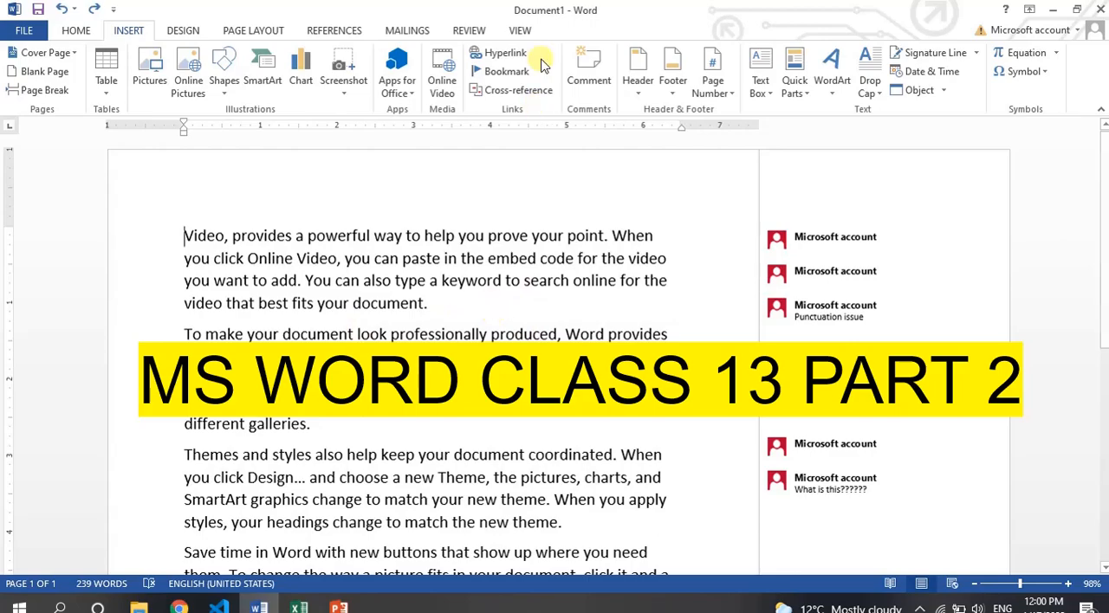